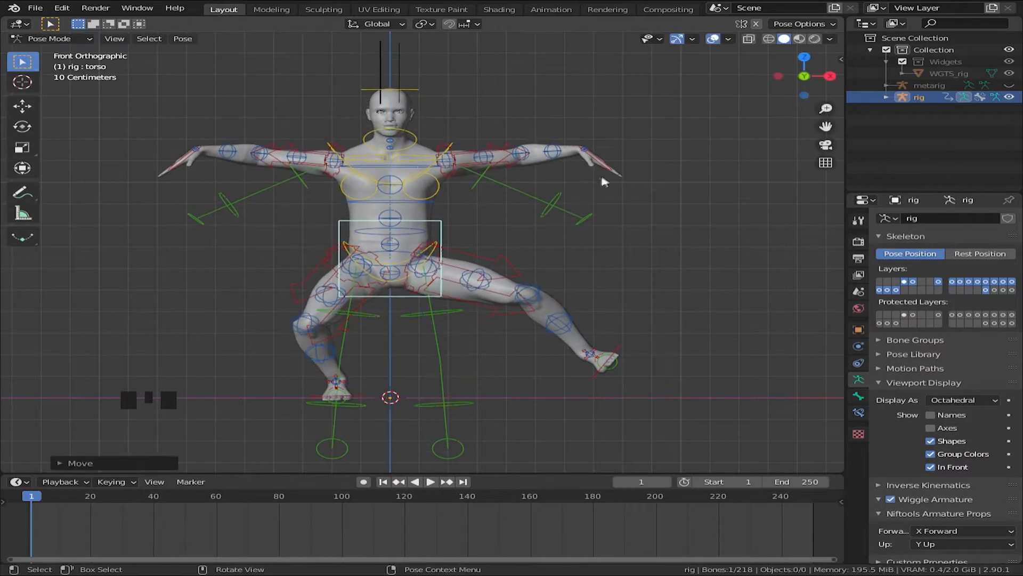
Lower the character's left hand IK control from the outstretched pose to beside the left thigh and rotate it downward
left_click(593, 159)
key("g")
left_click(560, 330)
key("KP_3")
key("KP_1")
key("r")
left_click(551, 371)
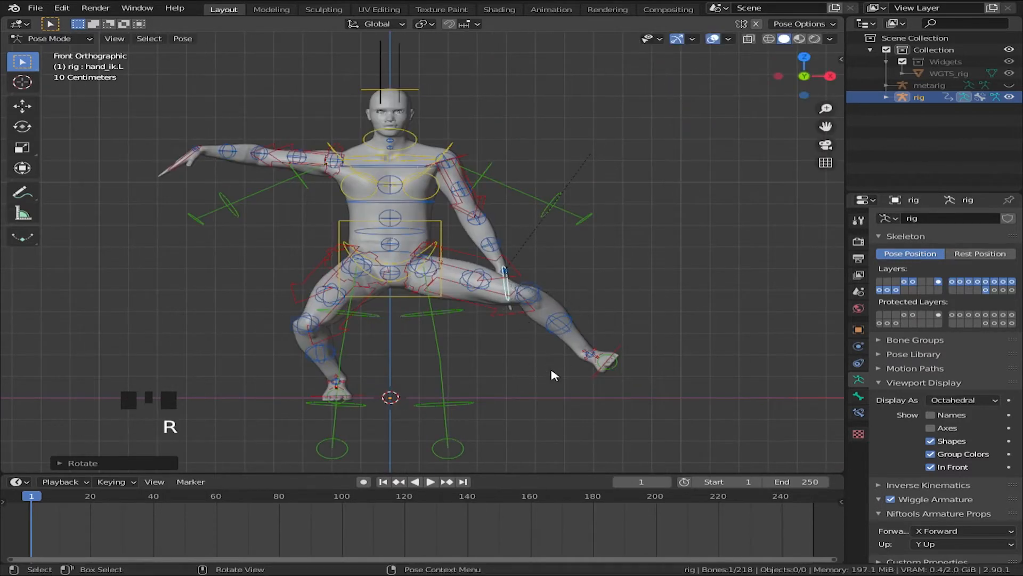
Bring the left hand IK control forward of the body and adjust its rotation in the right side view
key("KP_3")
key("g")
left_click(483, 322)
key("r")
left_click(429, 354)
key("KP_1")
key("KP_3")
key("r")
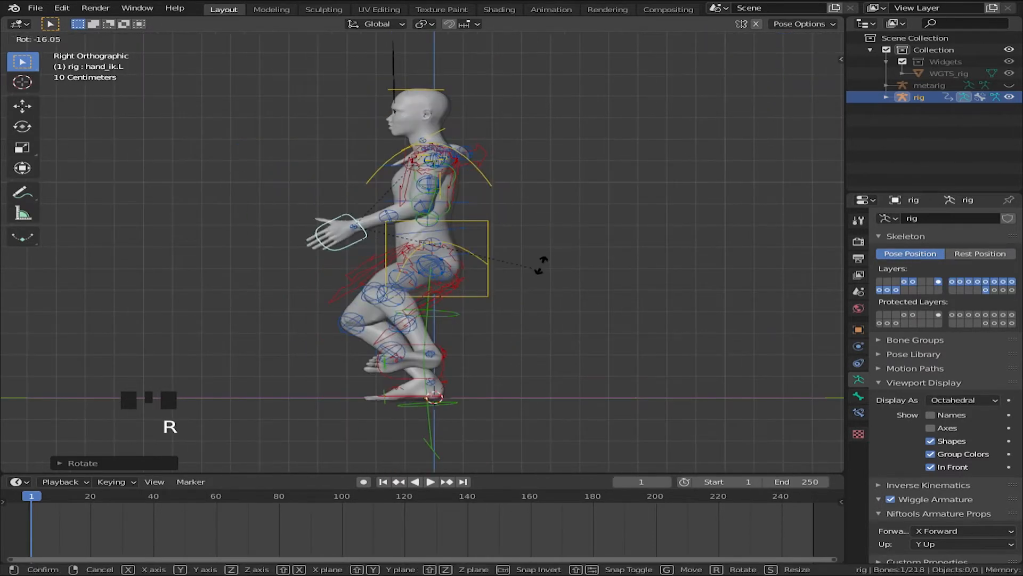
left_click(465, 310)
key("g")
left_click(450, 291)
Lower the character's right hand IK control from the front, then reposition it in the left side view
key("KP_1")
scroll(268, 206, "down", 2)
left_click(268, 206)
key("g")
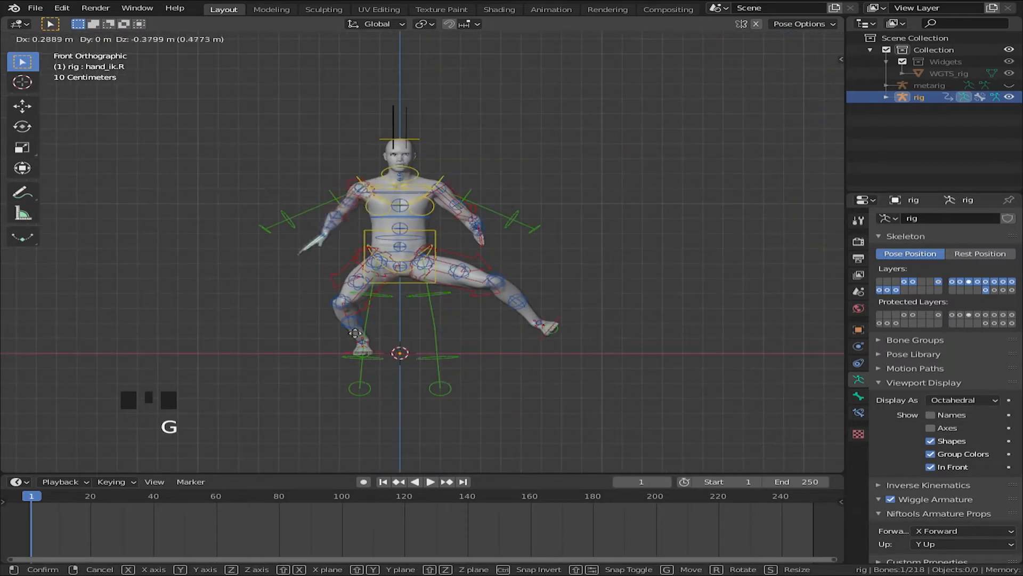
left_click(354, 324)
key("ctrl+KP_3")
key("g")
left_click(639, 229)
Rotate the right hand IK control in the left side view and the top view
key("r")
left_click(634, 180)
key("KP_7")
key("r")
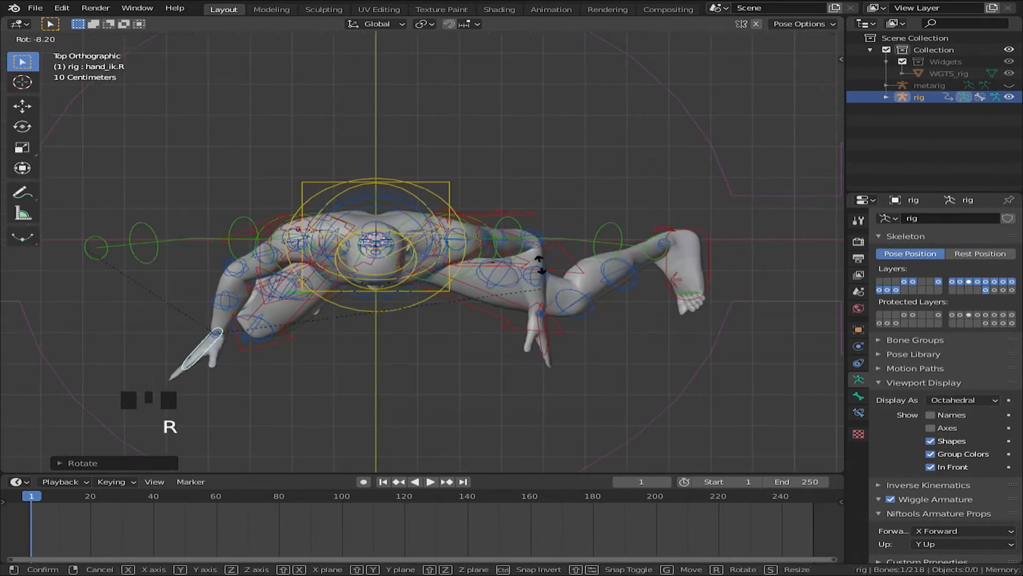
left_click(527, 146)
Tilt the torso control sideways toward the standing leg and reposition it in the front view
key("KP_1")
scroll(539, 168, "down", 3)
left_click(441, 231)
key("r")
left_click(610, 208)
key("g")
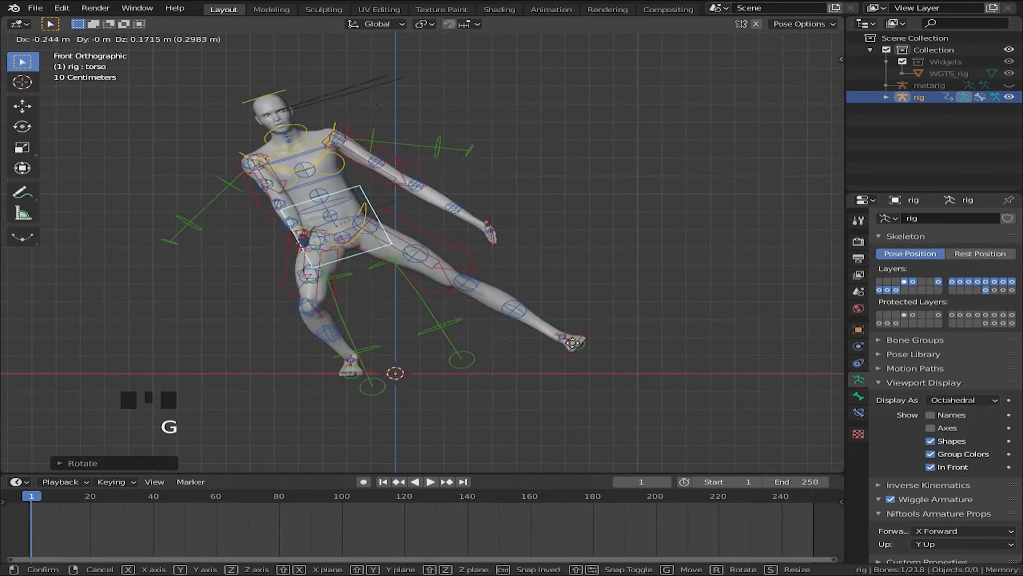
left_click(601, 194)
Reposition the raised left foot's IK control and adjust its rotation in the front view
left_click(583, 340)
key("g")
left_click(664, 325)
key("r")
left_click(666, 324)
left_click(642, 350)
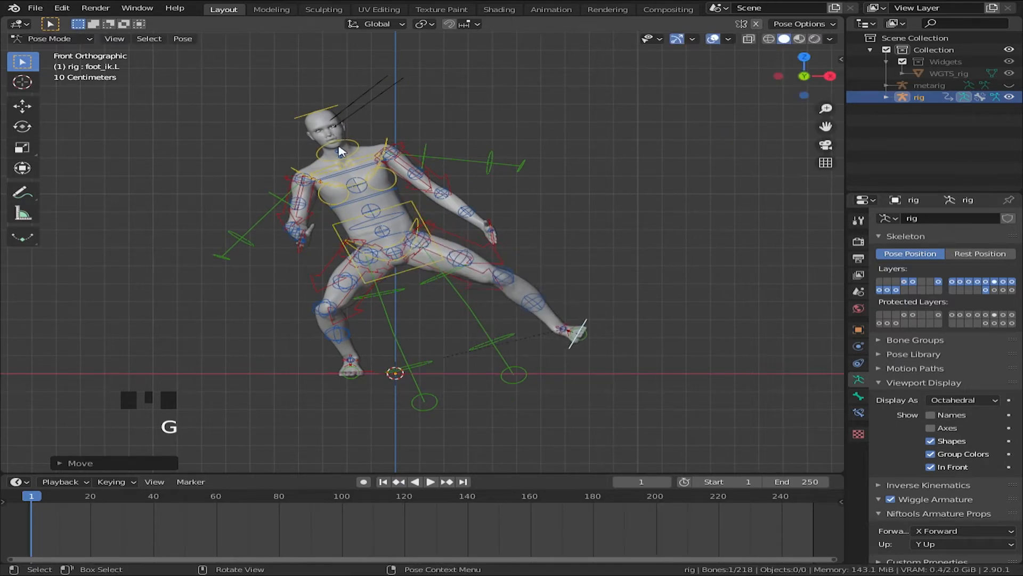
Reposition the left hand IK control in the front view and pull it back beside the hip in the top view
left_click(500, 235)
key("g")
left_click(555, 341)
key("KP_7")
key("g")
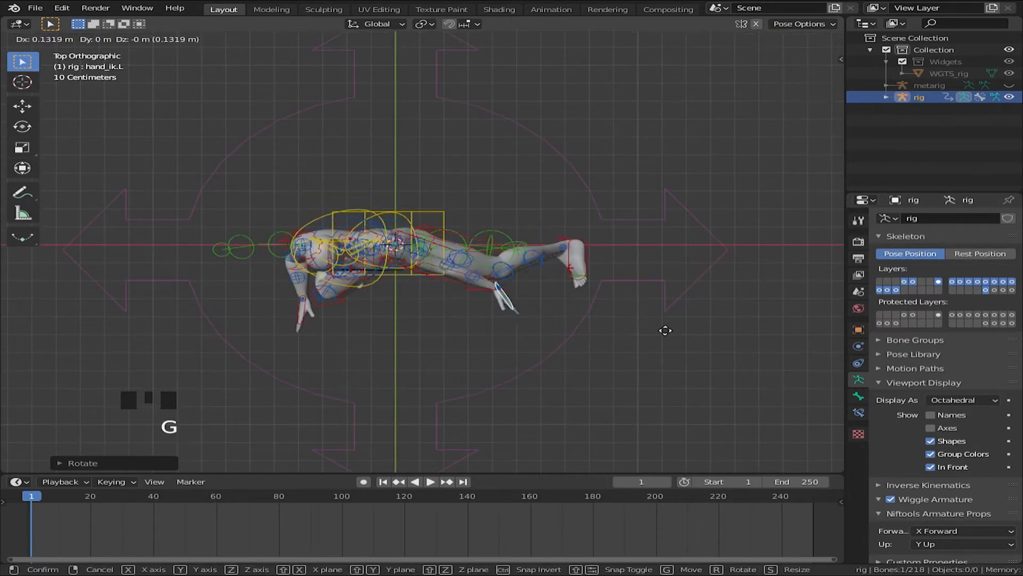
left_click(590, 274)
key("KP_1")
Turn the right hand IK control inward across the front of the body and adjust its position in the top view
key("KP_7")
left_click(303, 322)
key("r")
left_click(380, 335)
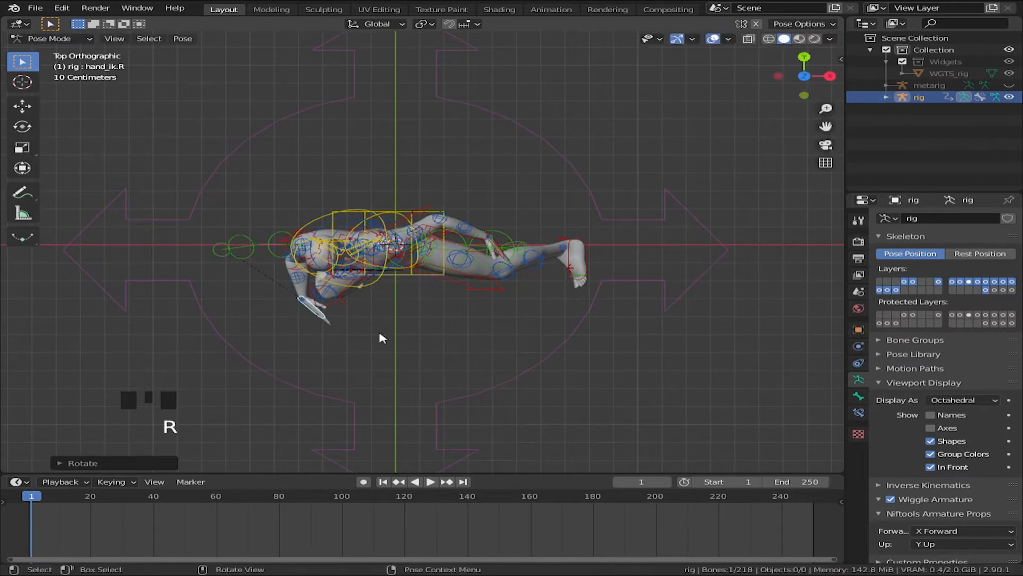
key("g")
left_click(383, 332)
key("r")
left_click(453, 338)
Rotate the right upper arm IK control in the top view to swing the elbow outward
left_click(307, 235)
key("r")
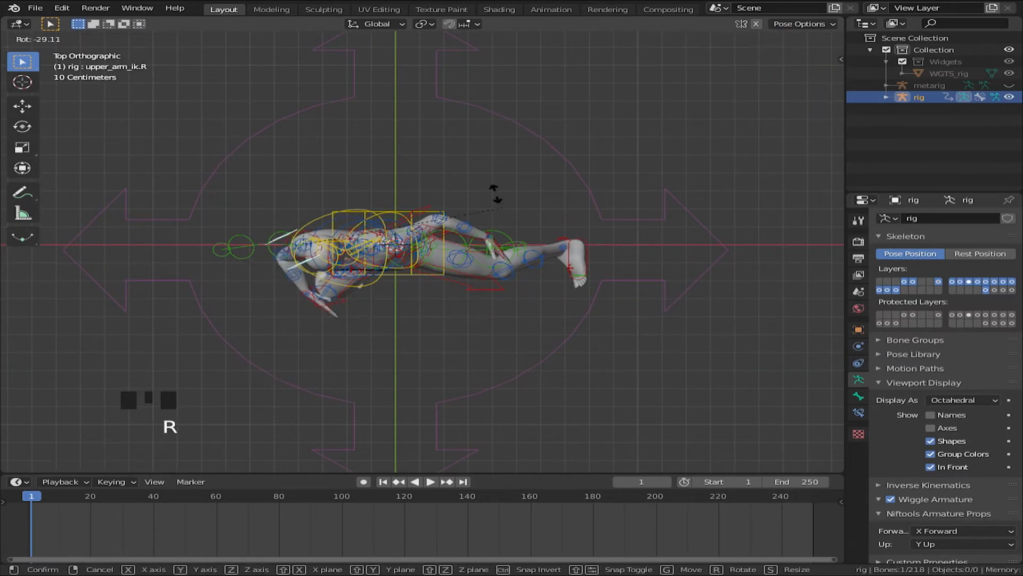
left_click(472, 173)
Rotate the neck control in the top view
key("KP_1")
double_click(355, 142)
key("r")
right_click(653, 237)
key("KP_7")
key("r")
left_click(646, 251)
Rotate the head control in the top view and rotate it freely from the front
left_click(304, 248)
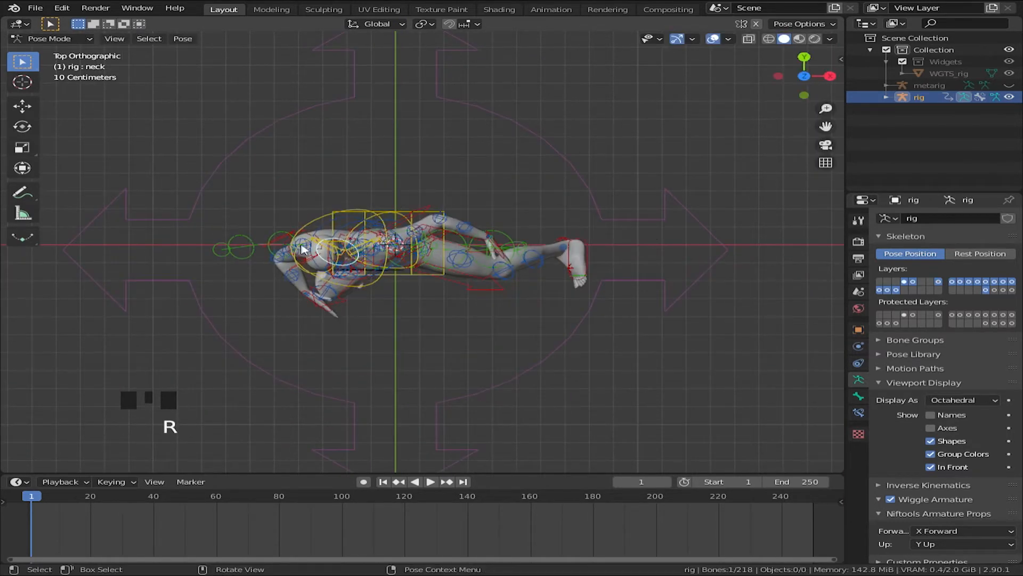
key("r")
left_click(598, 277)
key("KP_1")
key("r")
key("r")
middle_click_drag(730, 253, 676, 359)
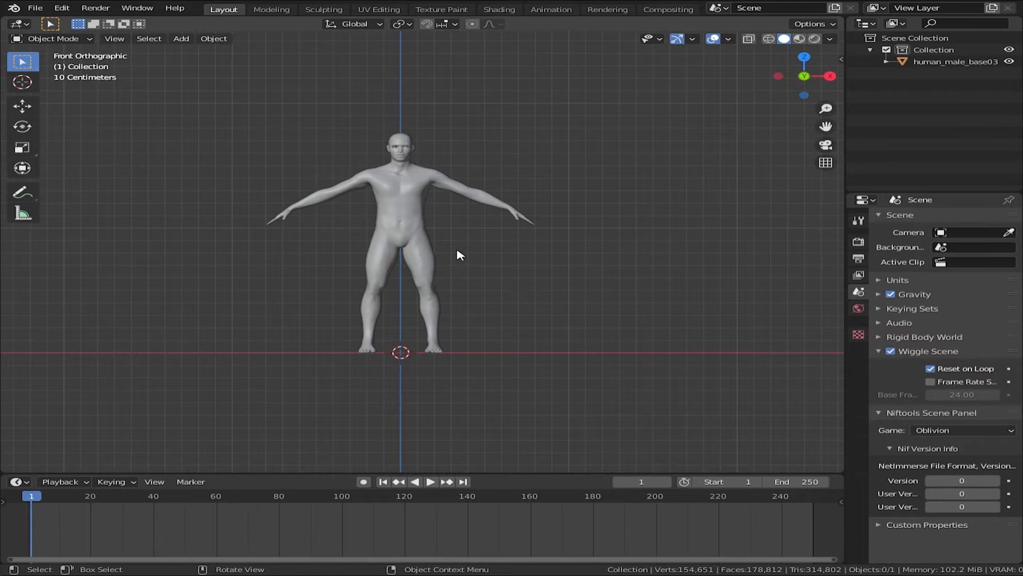
scroll(459, 254, "up", 4)
scroll(461, 254, "down", 4)
middle_click_drag(459, 254, 574, 295)
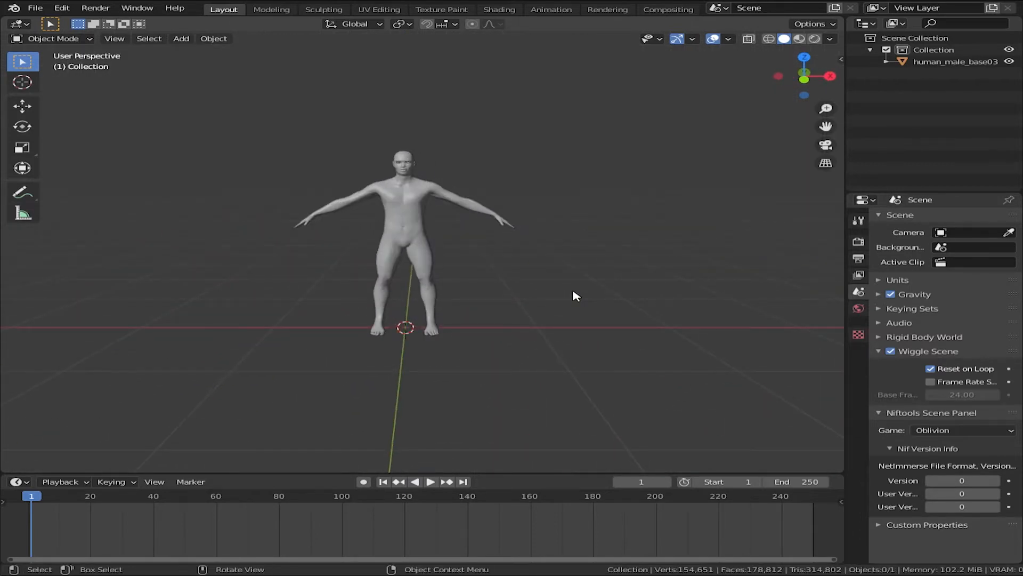
key("KP_1")
scroll(504, 297, "up", 3)
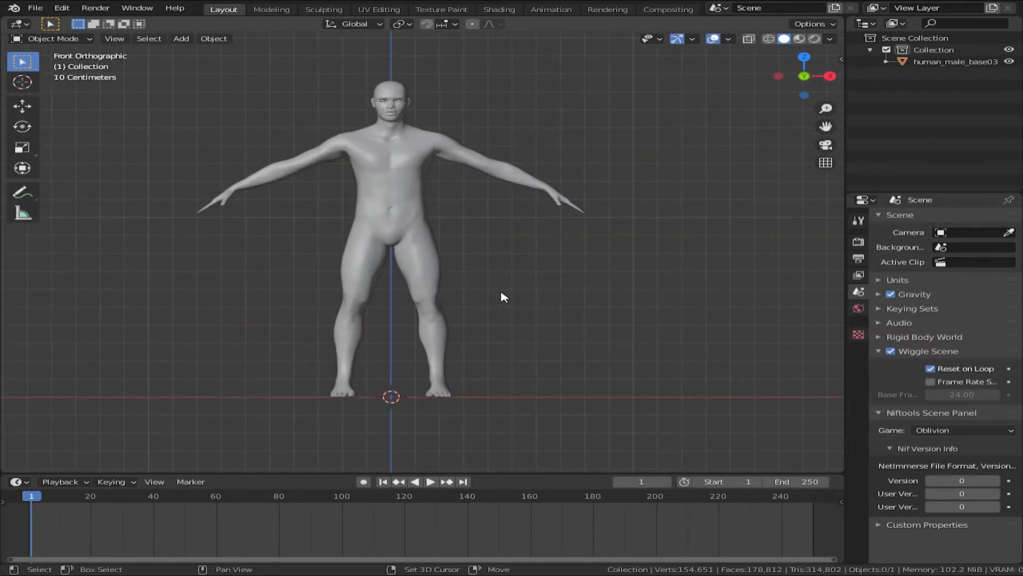
Open the application preferences
key("shift+a")
key("Escape")
key("shift+a")
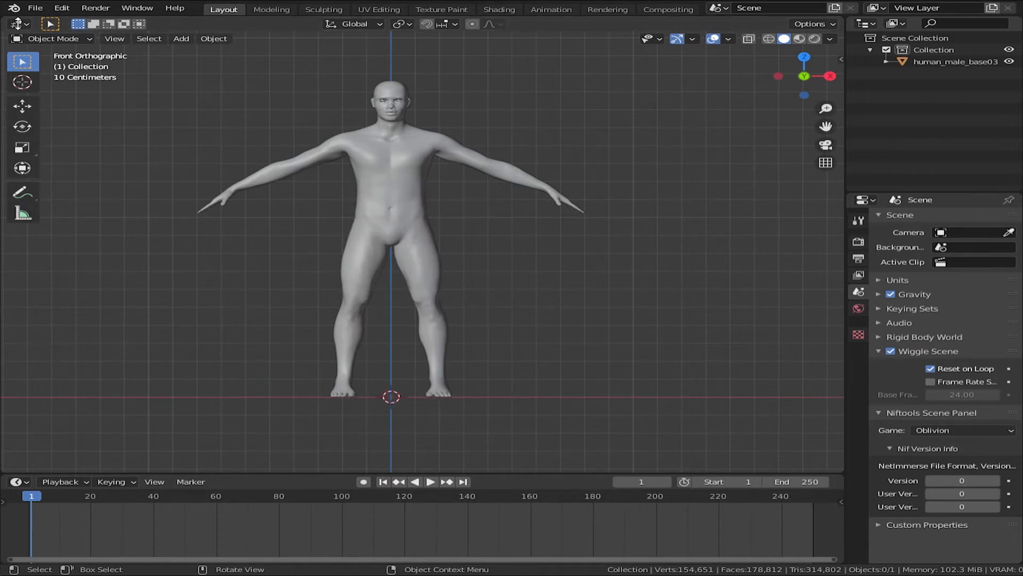
left_click(61, 8)
left_click(121, 180)
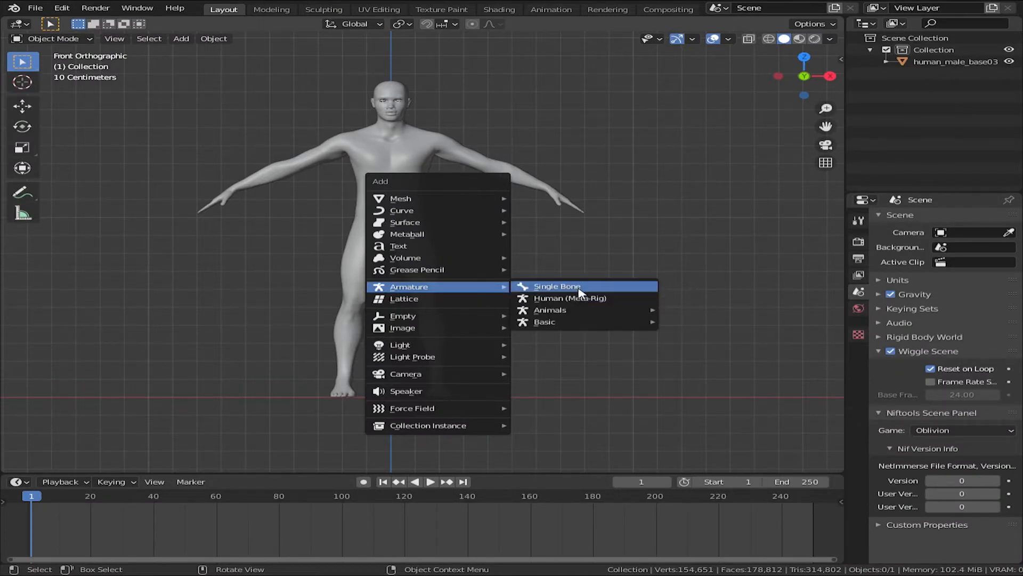
Add a Basic Human (Meta-Rig) armature to the scene
mouse_move(652, 314)
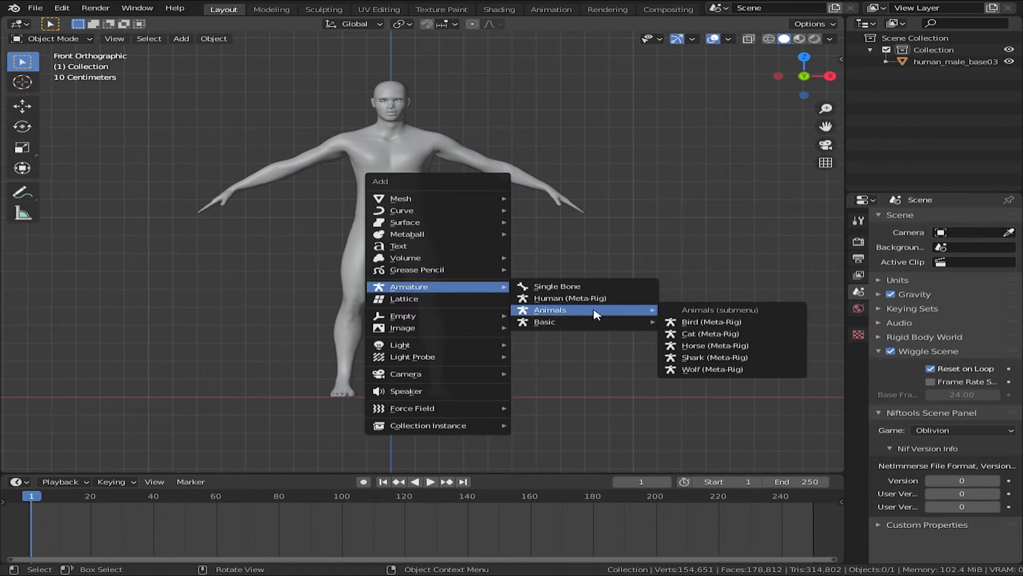
mouse_move(538, 323)
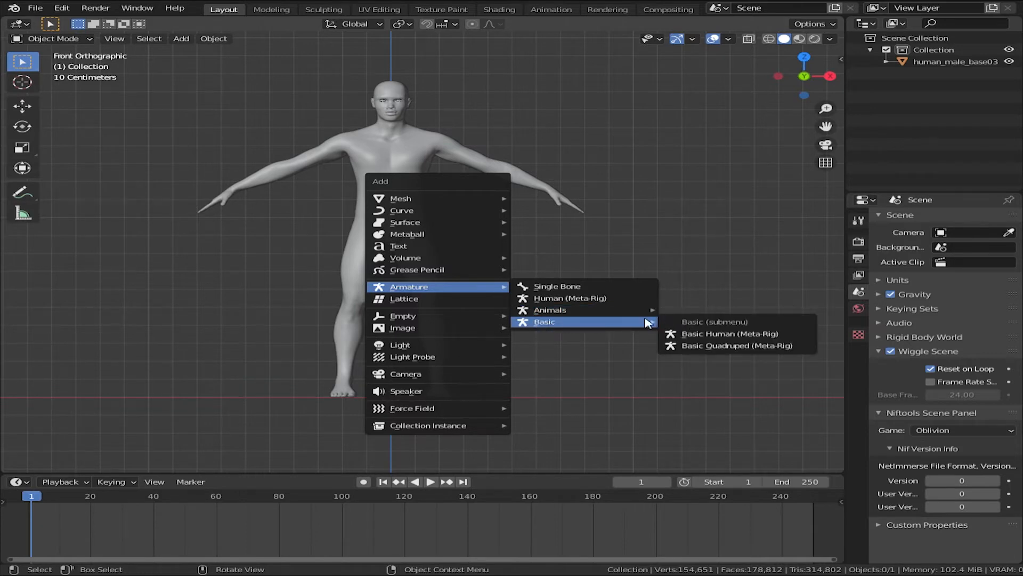
left_click(701, 335)
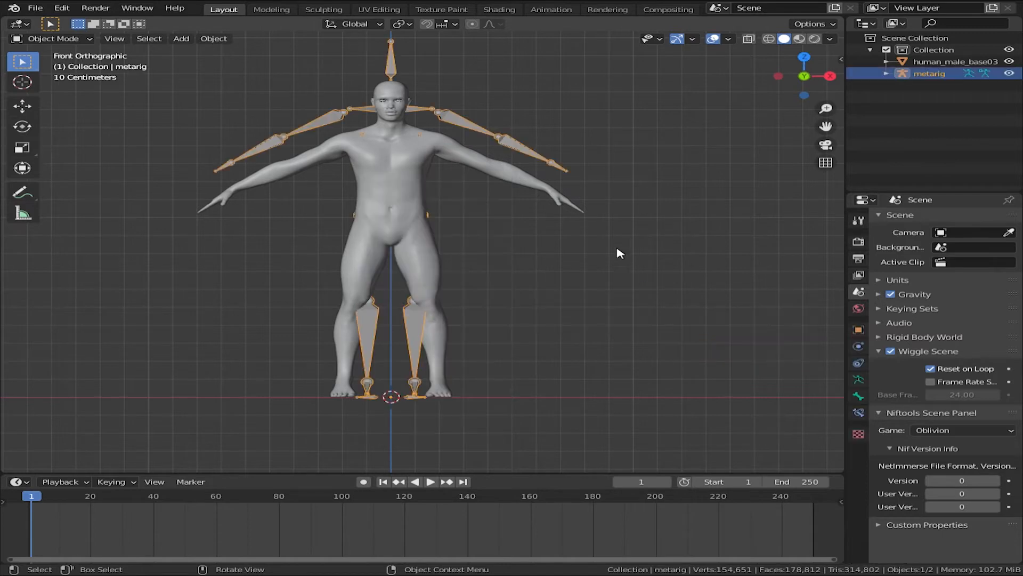
Display the metarig's bones in front of the body mesh by enabling In Front
scroll(581, 183, "down", 3)
scroll(531, 187, "up", 3)
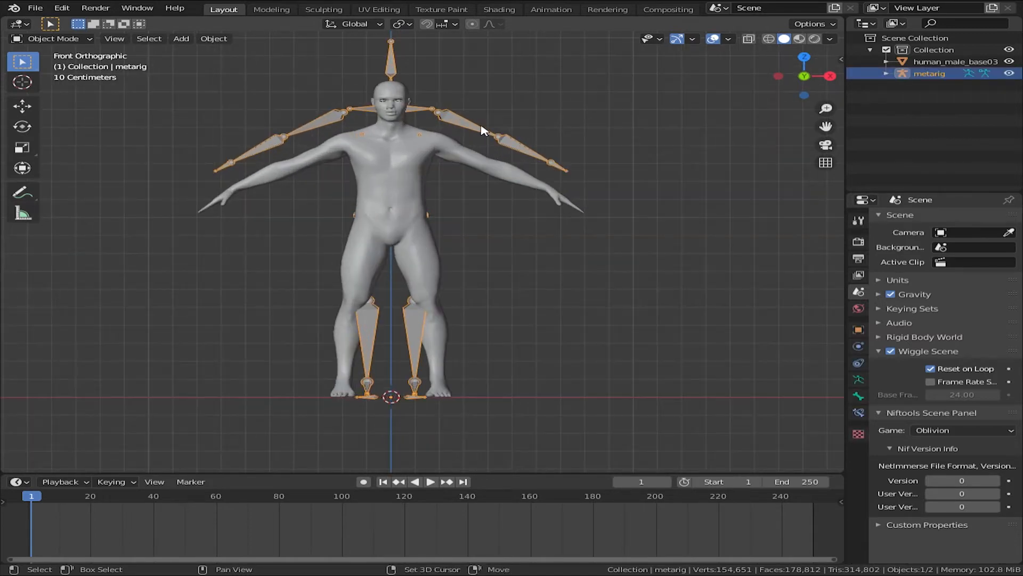
middle_click_drag(489, 202, 509, 143, "shift")
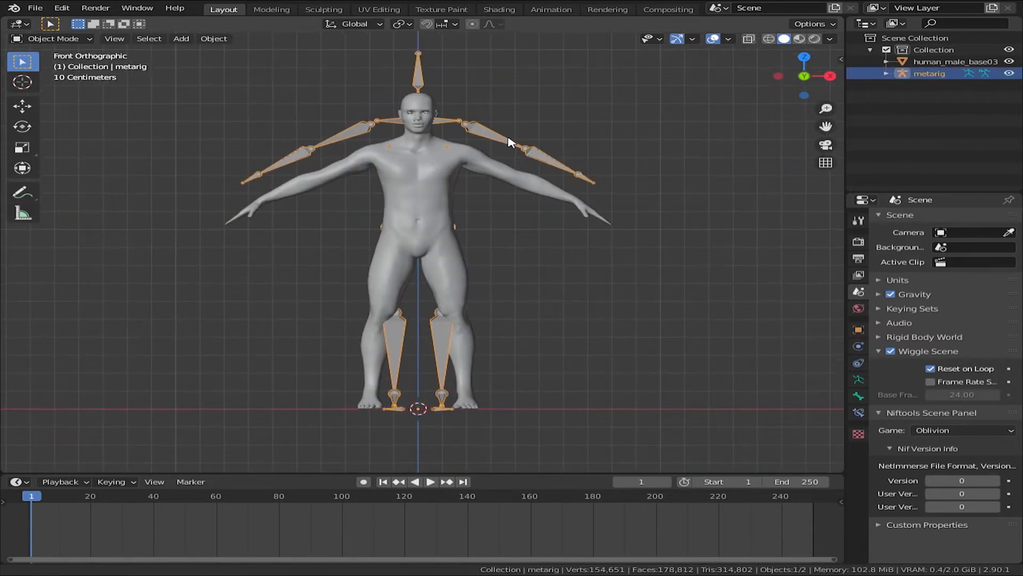
left_click(857, 380)
left_click(952, 468)
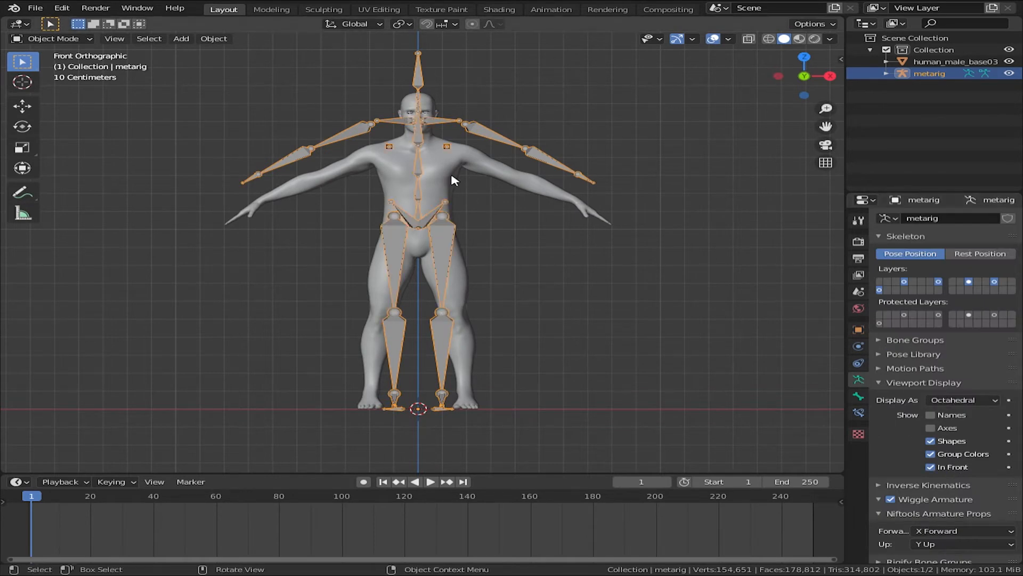
Scale the metarig down uniformly to 0.895 so it fits the body's height
scroll(458, 160, "up", 3)
scroll(458, 197, "down", 2)
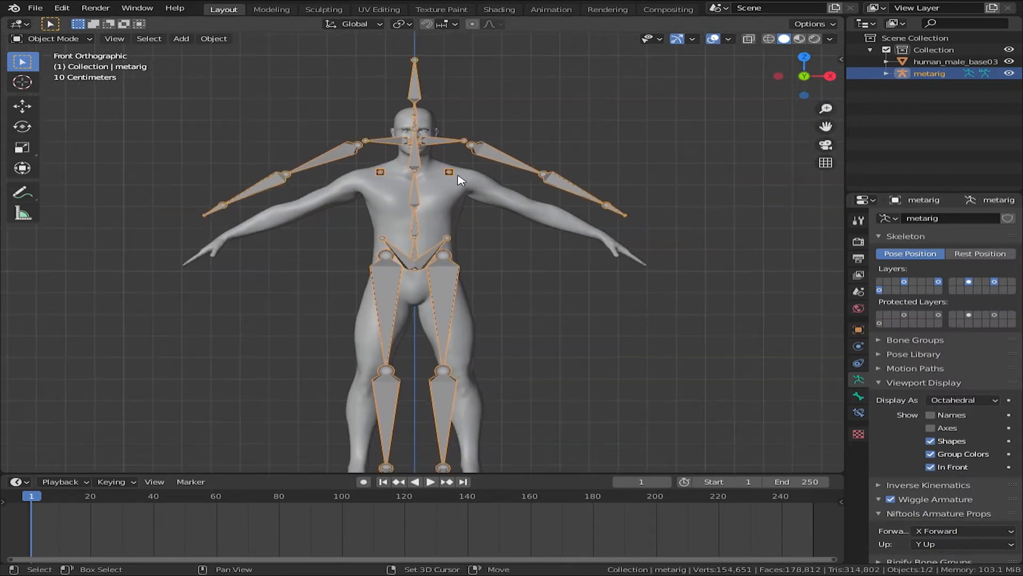
middle_click_drag(457, 171, 463, 146, "shift")
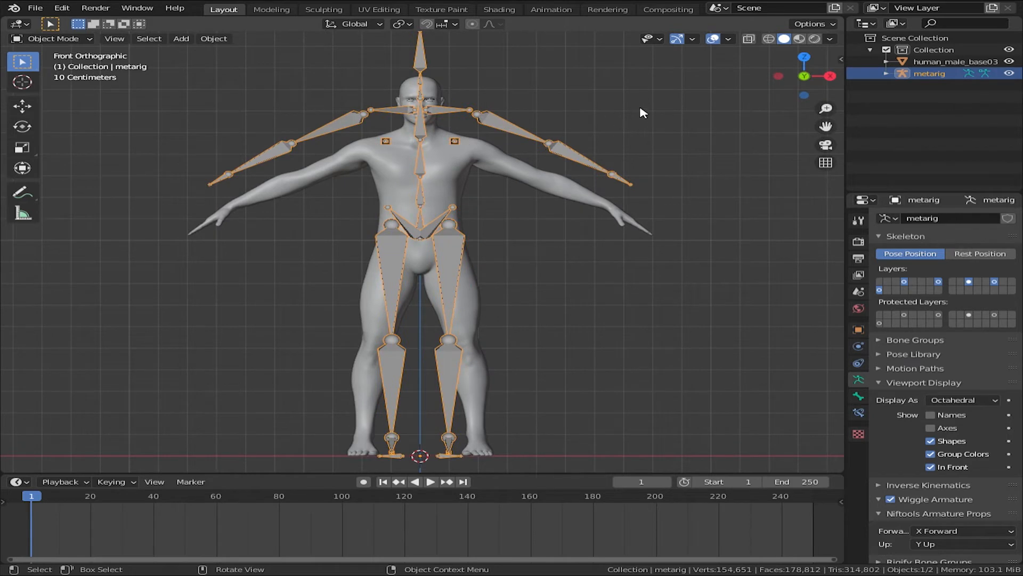
key("s")
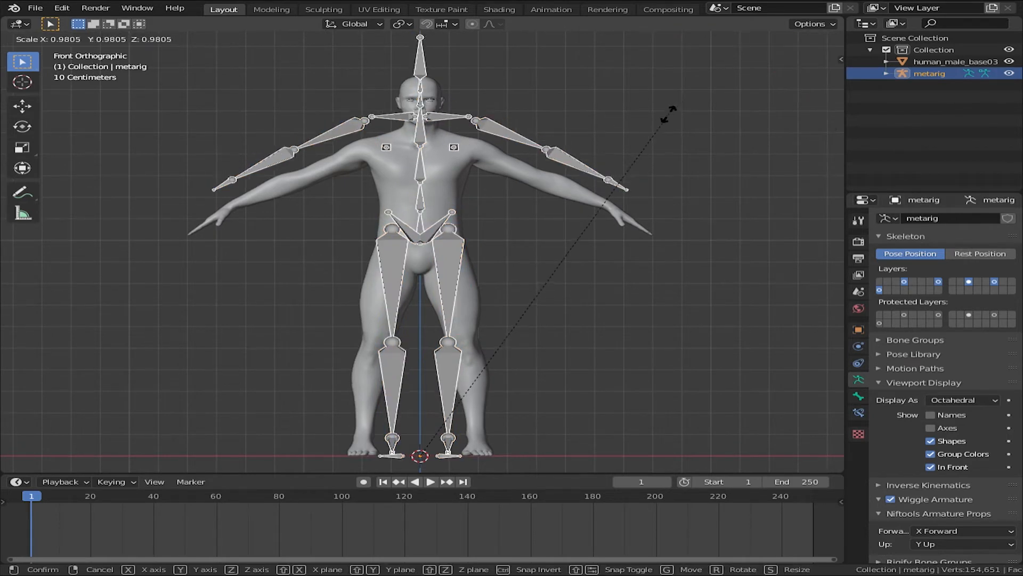
left_click(653, 145)
Move the metarig about -0.029 m along the global Y axis to centre it in the body's side profile
key("KP_3")
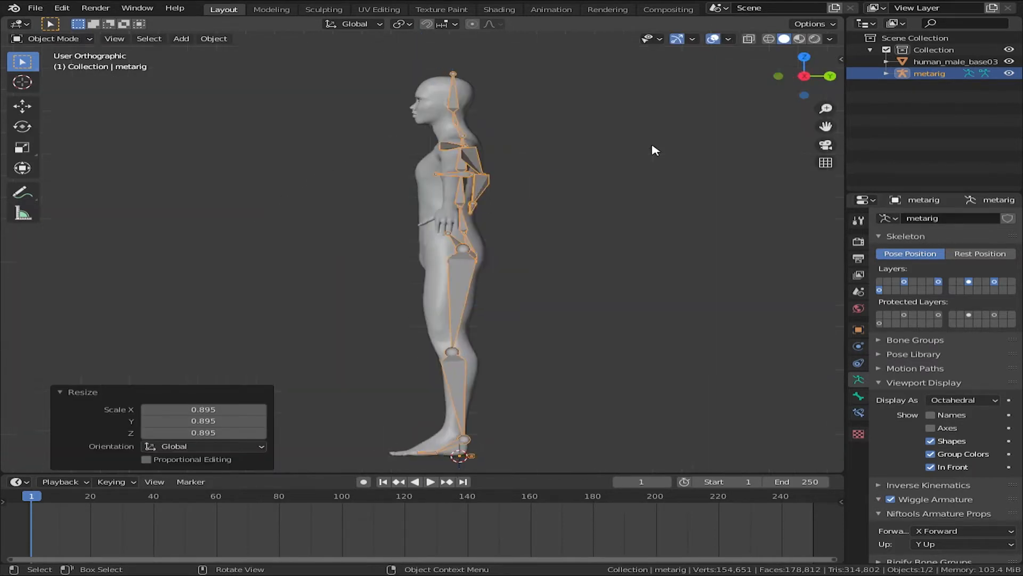
scroll(655, 150, "up", 1)
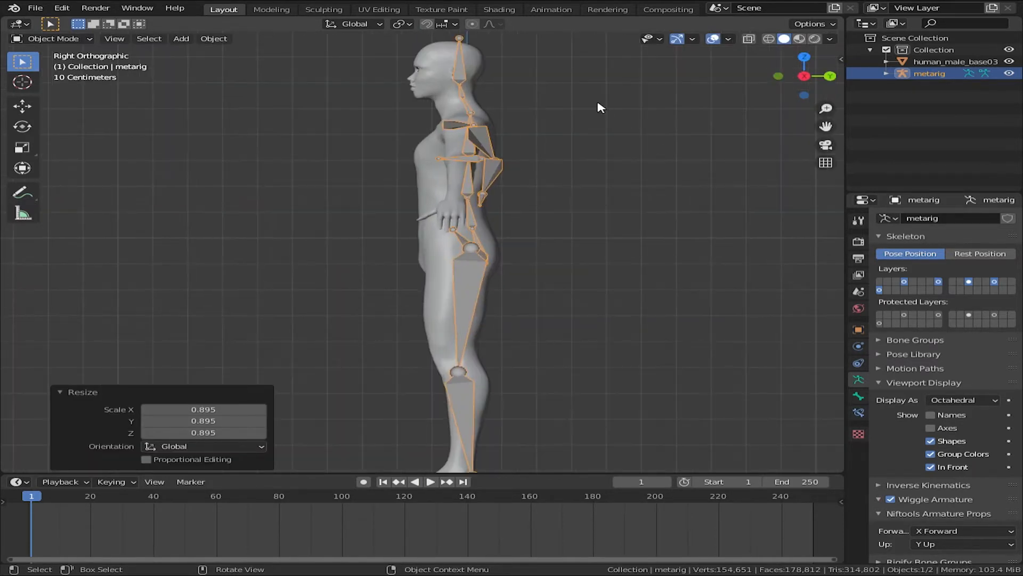
scroll(571, 171, "up", 1)
key("g")
key("y")
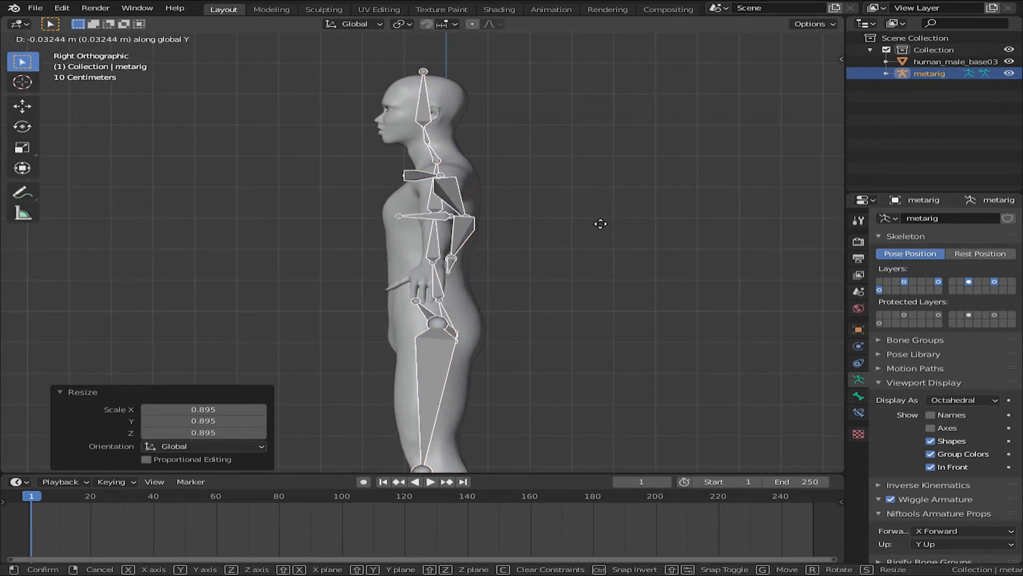
left_click(596, 219)
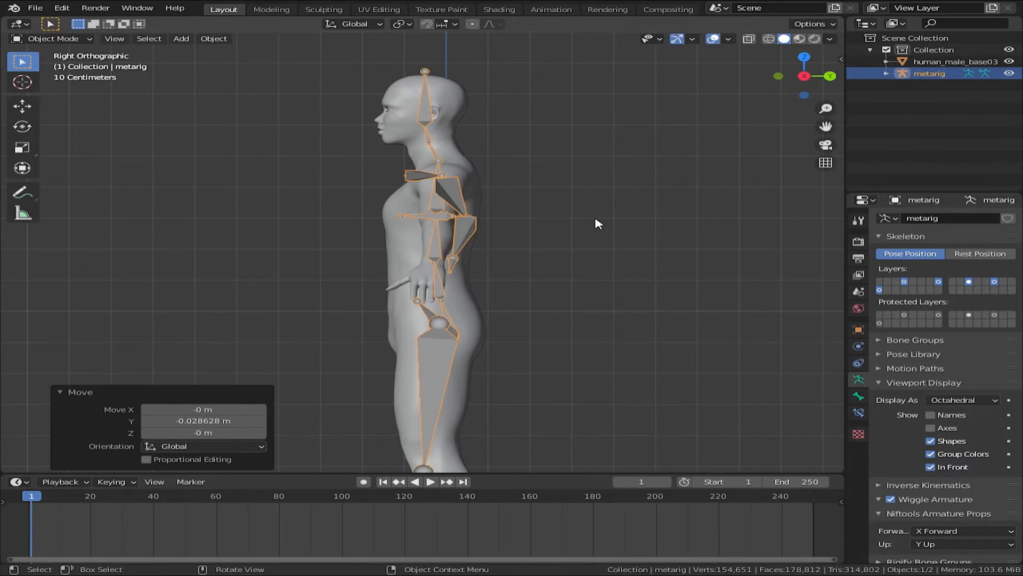
Examine how the metarig's spine, arm and leg bones line up with the body from the front
key("KP_1")
scroll(596, 219, "down", 2)
middle_click_drag(418, 354, 416, 304, "shift")
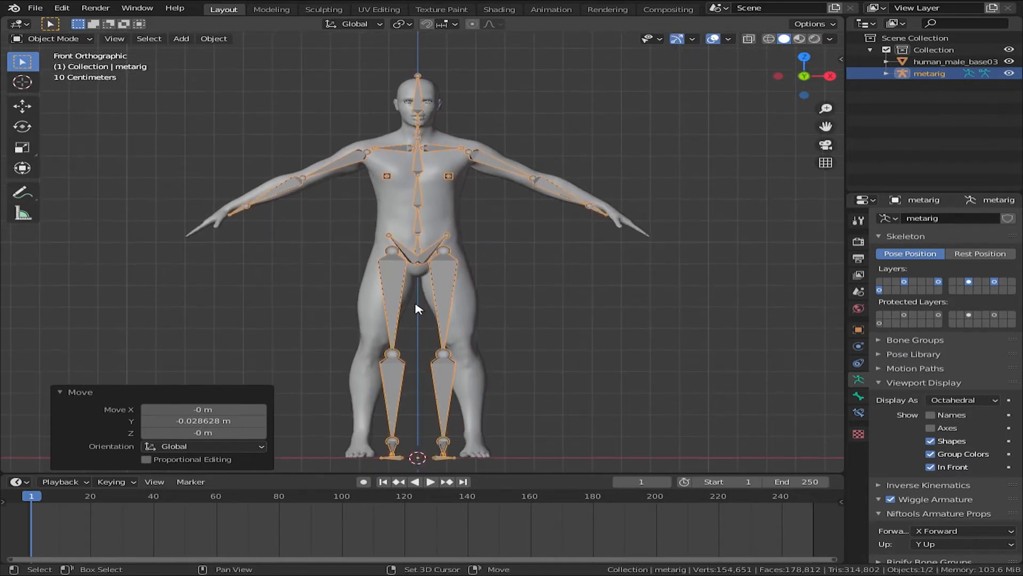
left_click(58, 391)
scroll(422, 253, "up", 1)
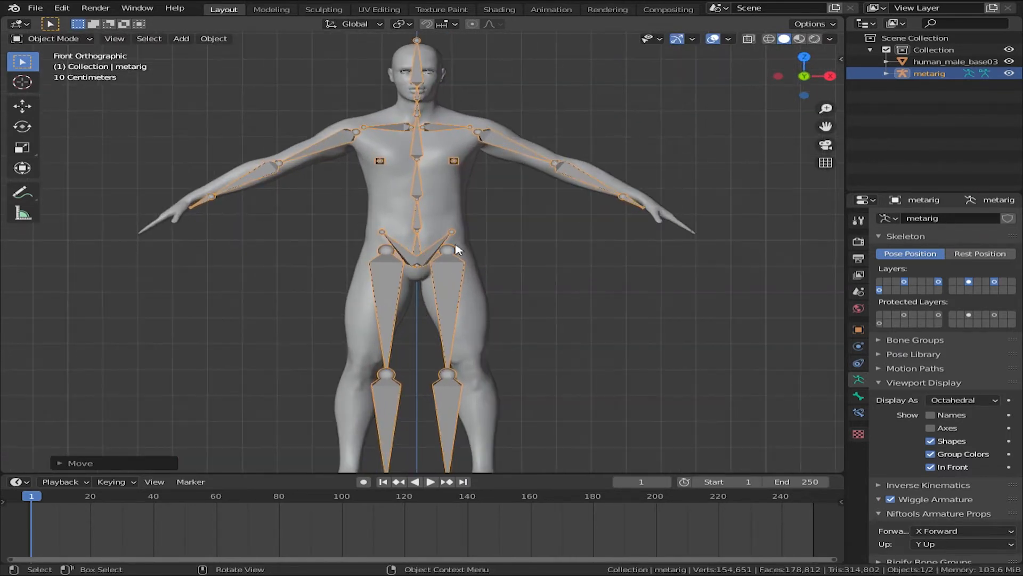
middle_click_drag(602, 157, 596, 192, "shift")
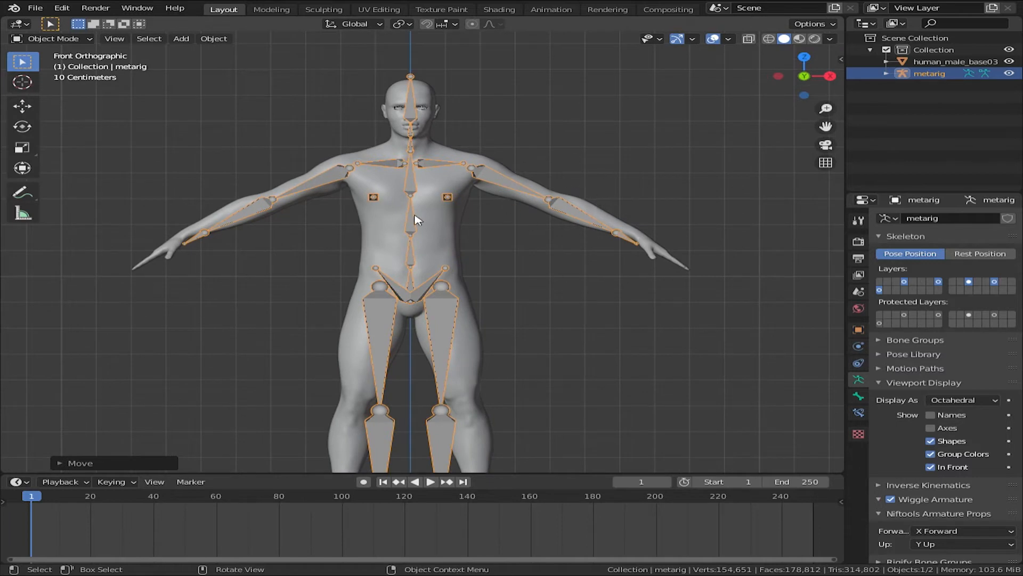
scroll(545, 314, "down", 1)
middle_click_drag(545, 315, 543, 288, "shift")
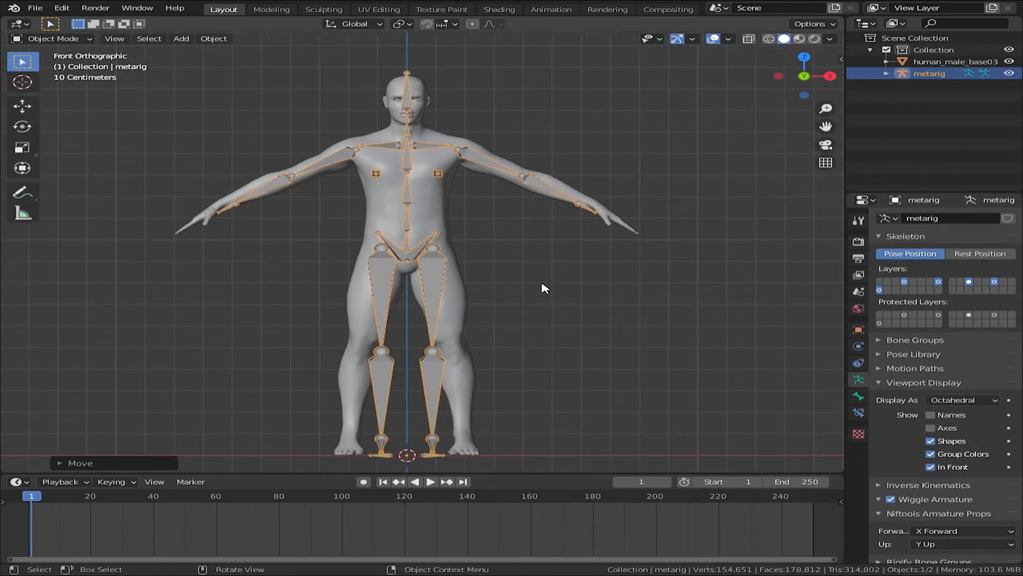
Start the Shortcut VUr input display for the viewport and hide its settings
key("n")
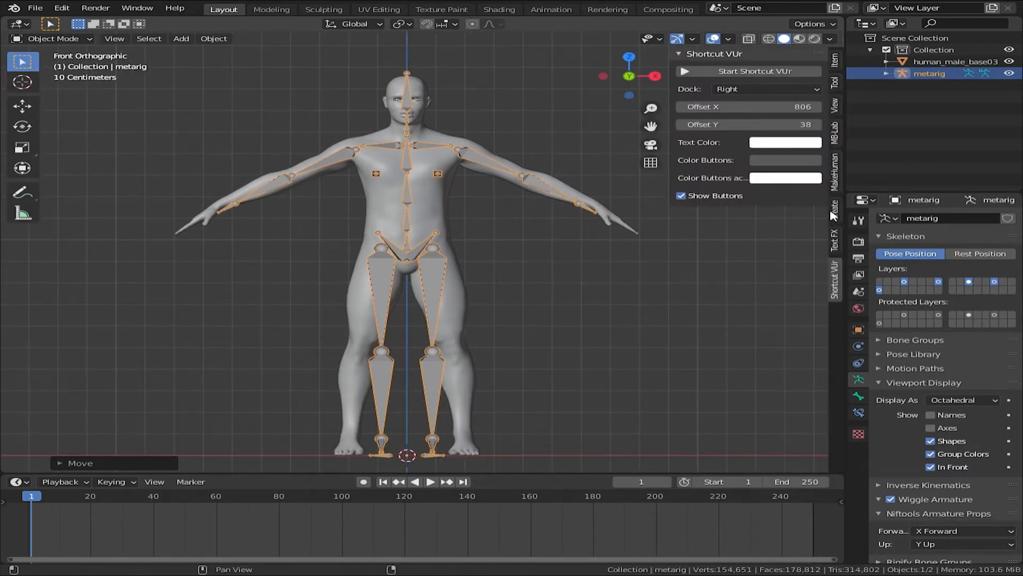
left_click(763, 71)
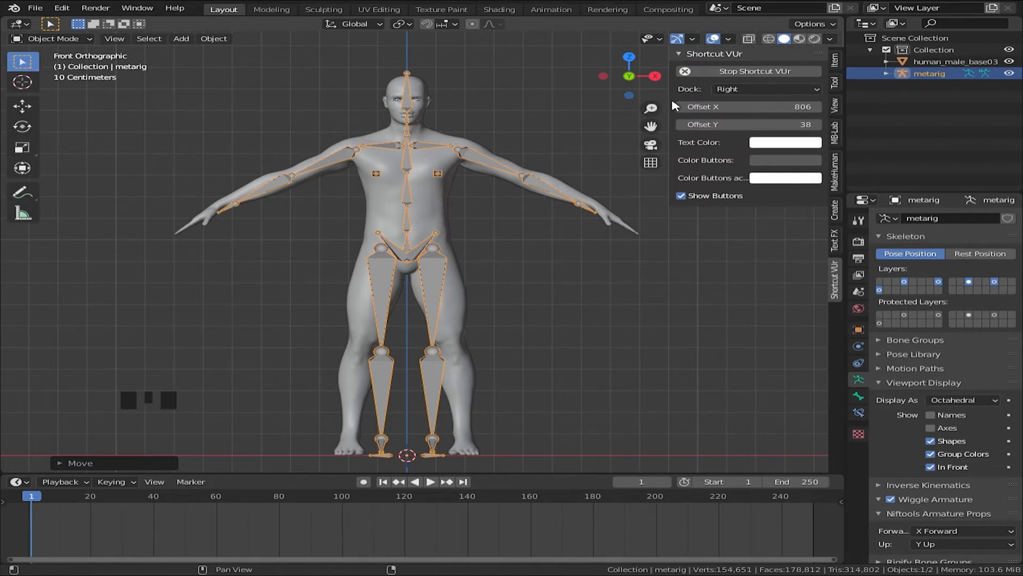
key("n")
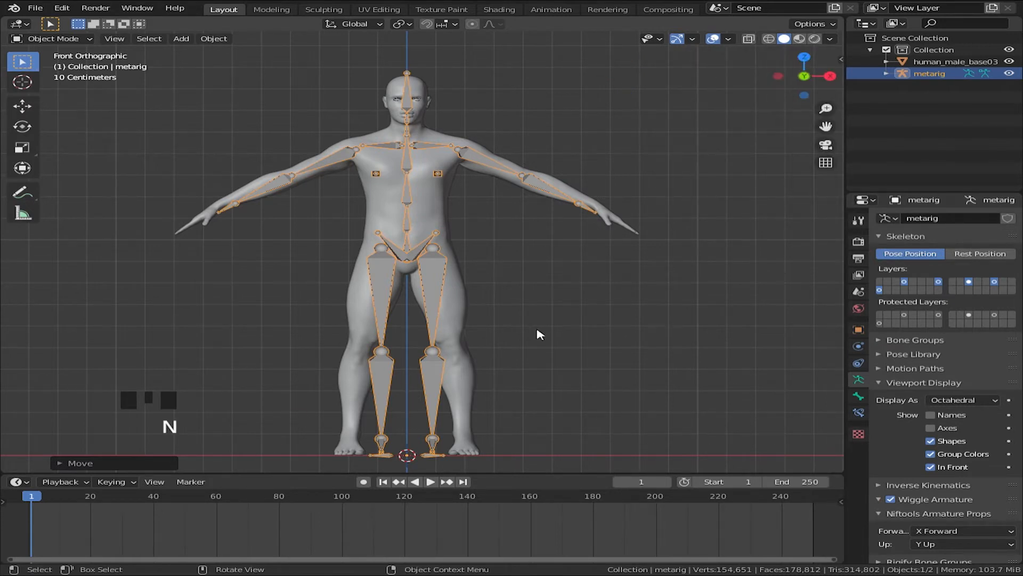
Enter Edit Mode on the metarig and enable X-axis mirroring so edits apply to both sides
key("Tab")
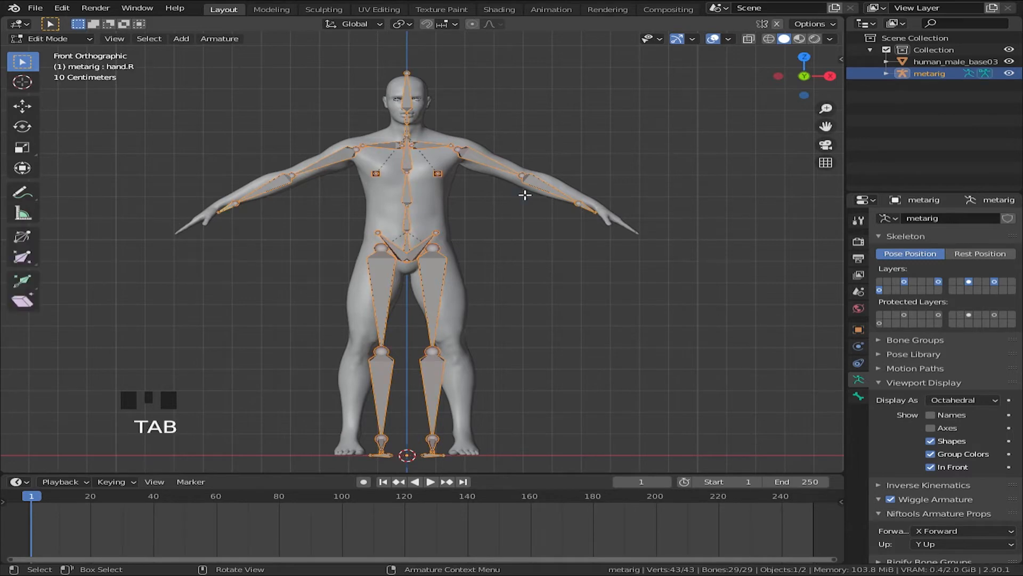
scroll(525, 249, "up", 3)
middle_click_drag(525, 250, 538, 296, "shift")
scroll(516, 261, "up", 1)
scroll(516, 261, "down", 5)
scroll(538, 296, "up", 2)
middle_click_drag(556, 207, 482, 127, "shift")
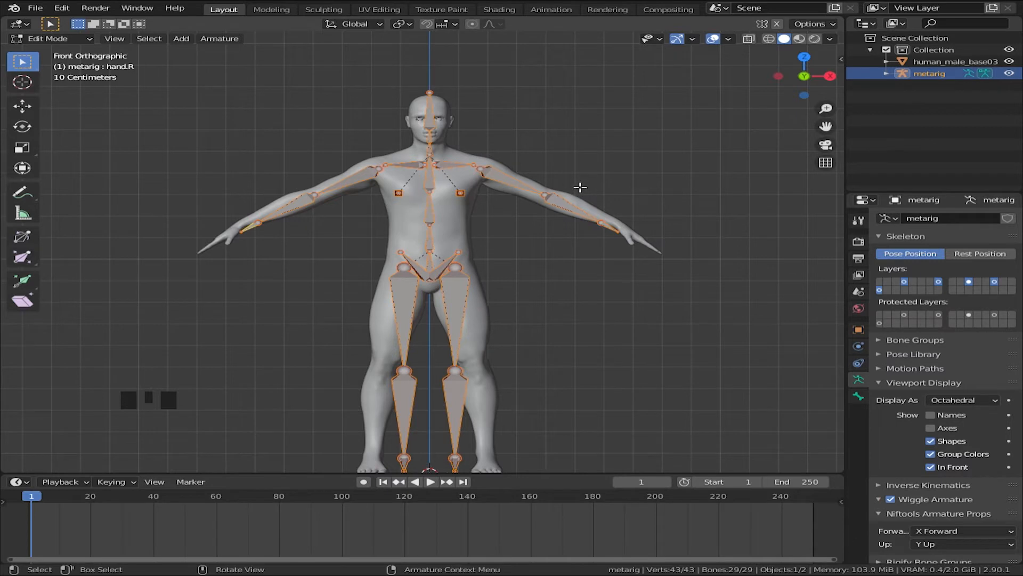
left_click(779, 25)
Reposition the upper_arm.L base joint to sit inside the shoulder in front view, with a final outward shift of about 0.018 m
scroll(498, 246, "up", 2)
middle_click_drag(511, 207, 445, 206, "shift")
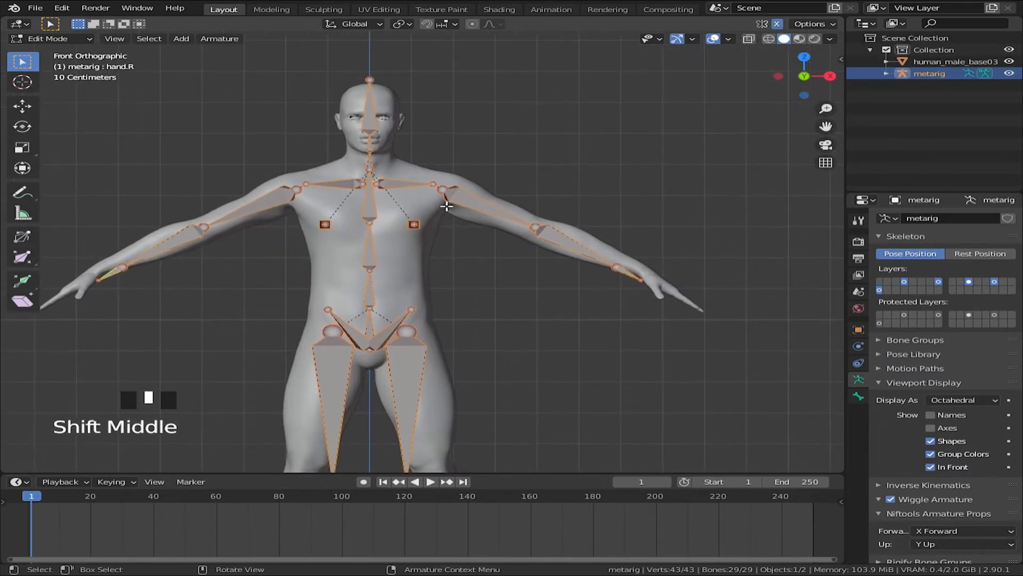
left_click(445, 192)
key("g")
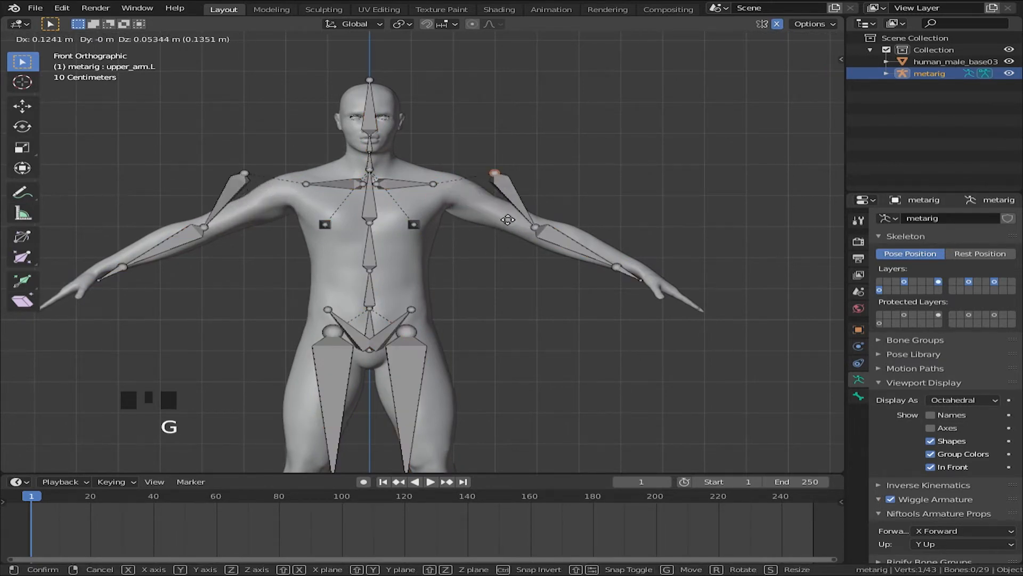
left_click(475, 247)
scroll(500, 240, "up", 3)
middle_click_drag(502, 233, 475, 300, "shift")
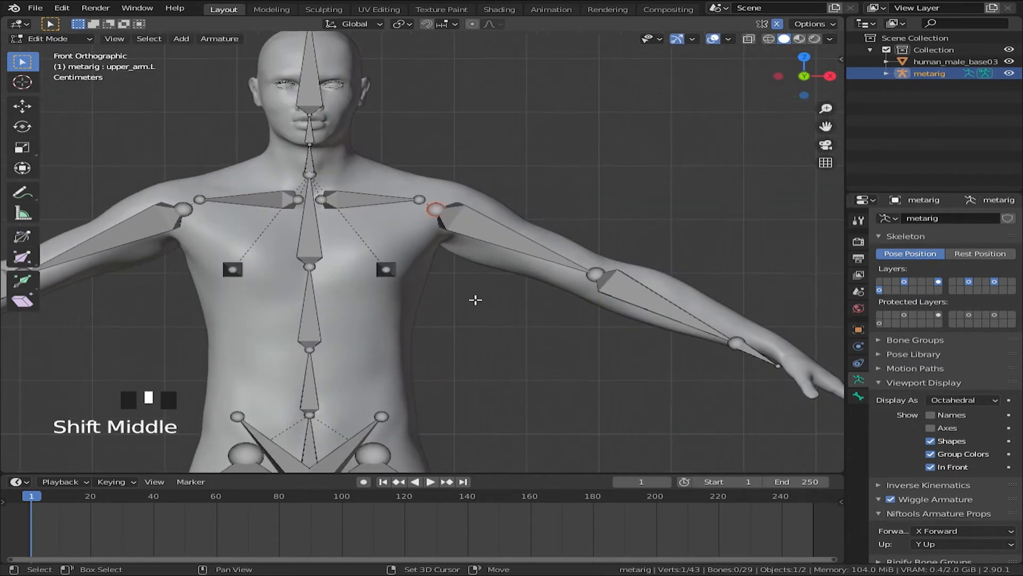
key("g")
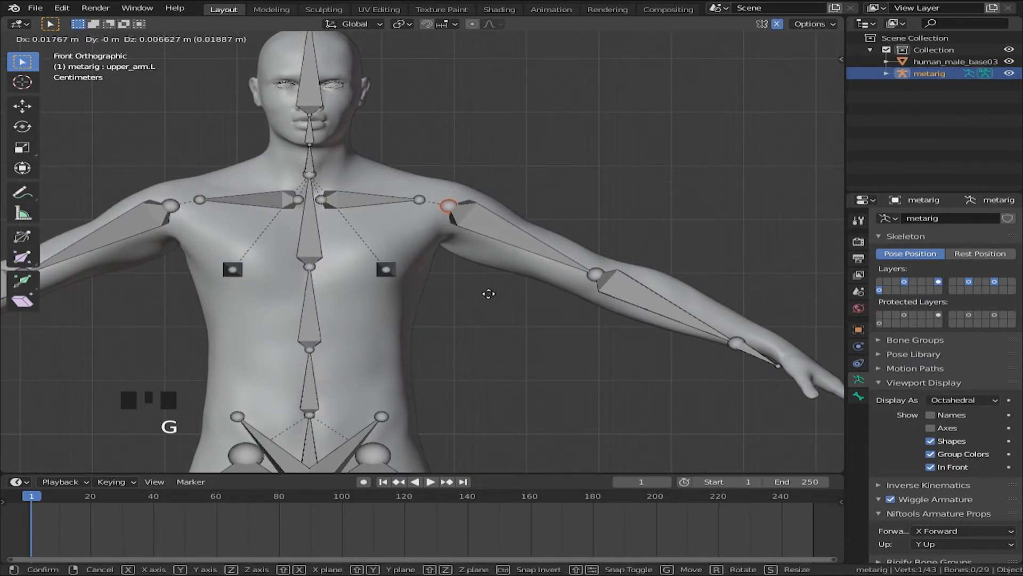
left_click(488, 293)
Move the elbow joint between upper_arm.L and forearm.L outward and down to the centre of the elbow
left_click(596, 276)
key("g")
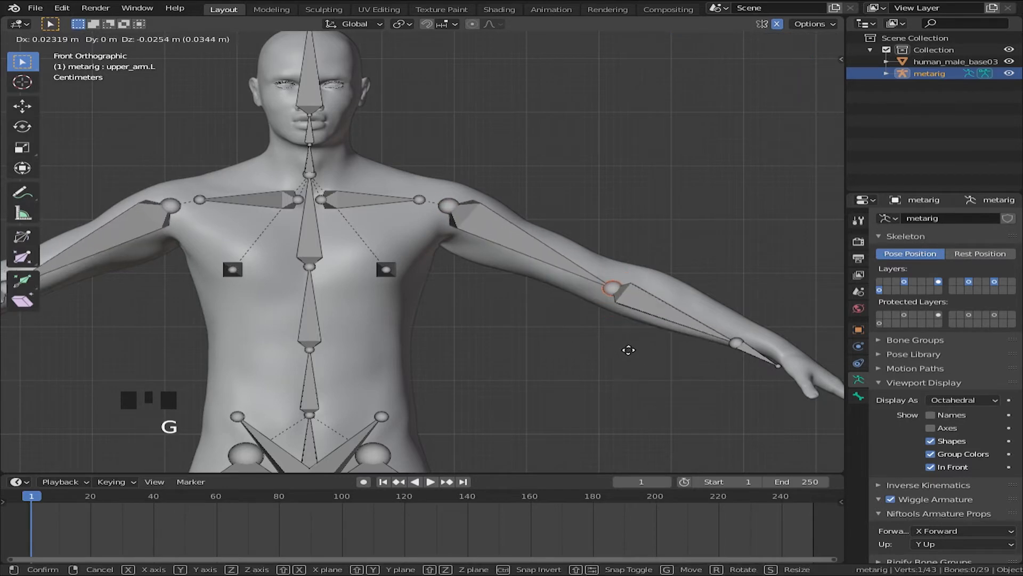
left_click(628, 344)
Move the forearm.L end joint to the wrist and the hand.L tip to the base of the fingers
scroll(628, 343, "down", 1)
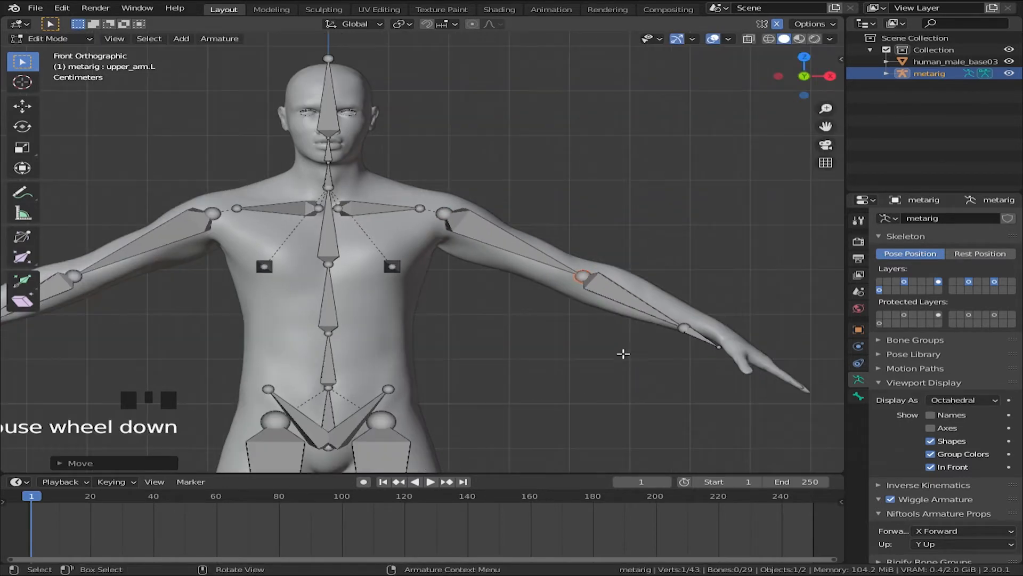
scroll(667, 411, "up", 2)
middle_click_drag(667, 411, 575, 347, "shift")
scroll(678, 370, "up", 1)
middle_click_drag(678, 369, 508, 323, "shift")
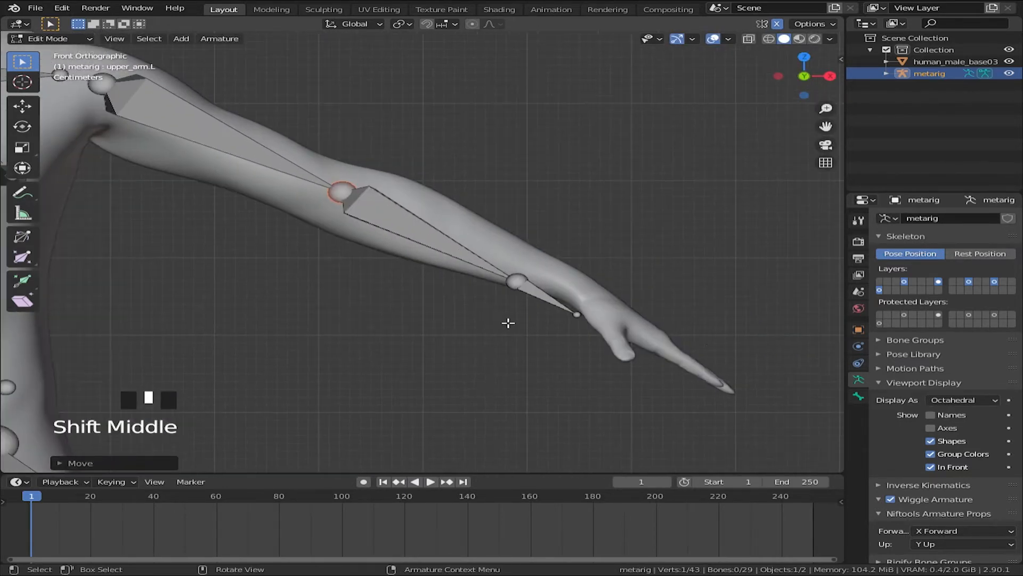
left_click(525, 292)
key("g")
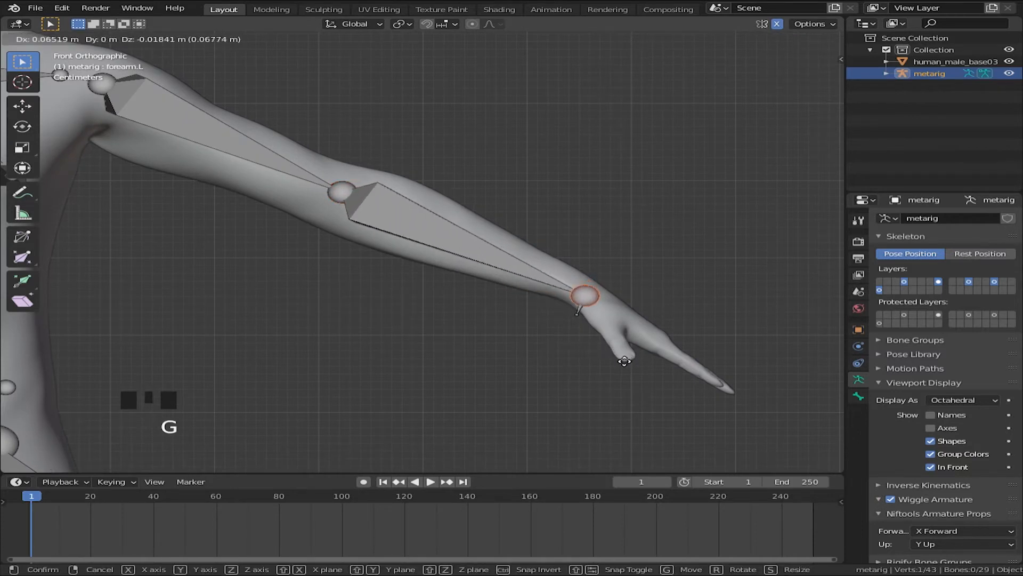
left_click(621, 357)
left_click(578, 313)
key("g")
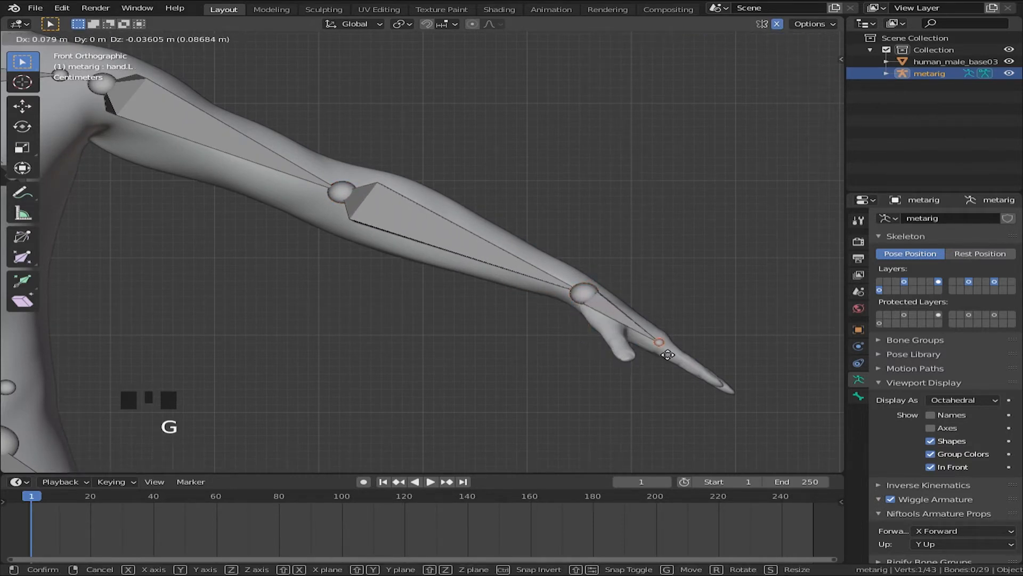
left_click(670, 358)
Move the thigh.L hip joint slightly outward and down, and shift its knee joint outward to the middle of the knee
scroll(473, 354, "down", 4)
middle_click_drag(327, 359, 593, 347, "shift")
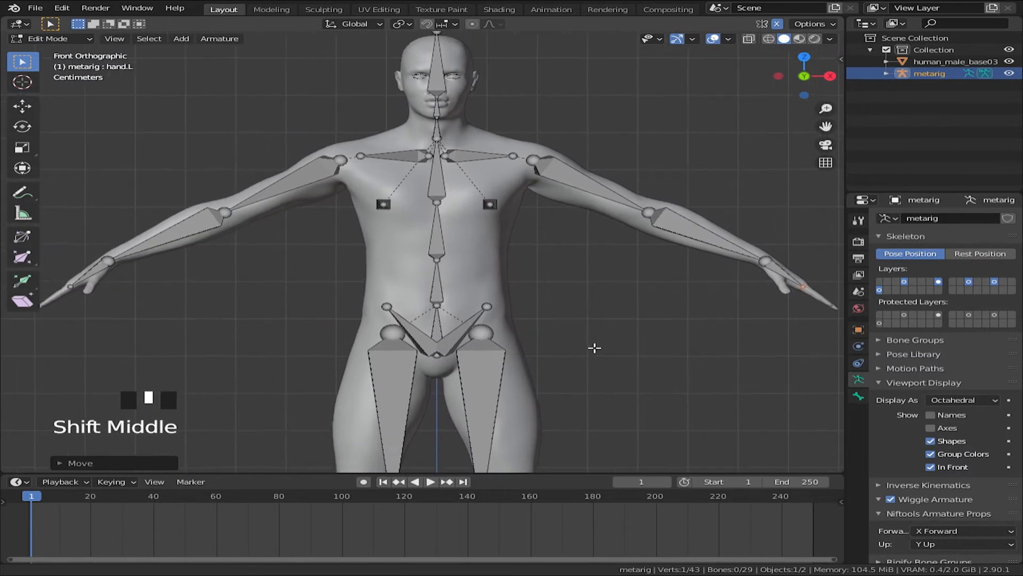
middle_click_drag(465, 339, 446, 301, "shift")
left_click(421, 167)
key("g")
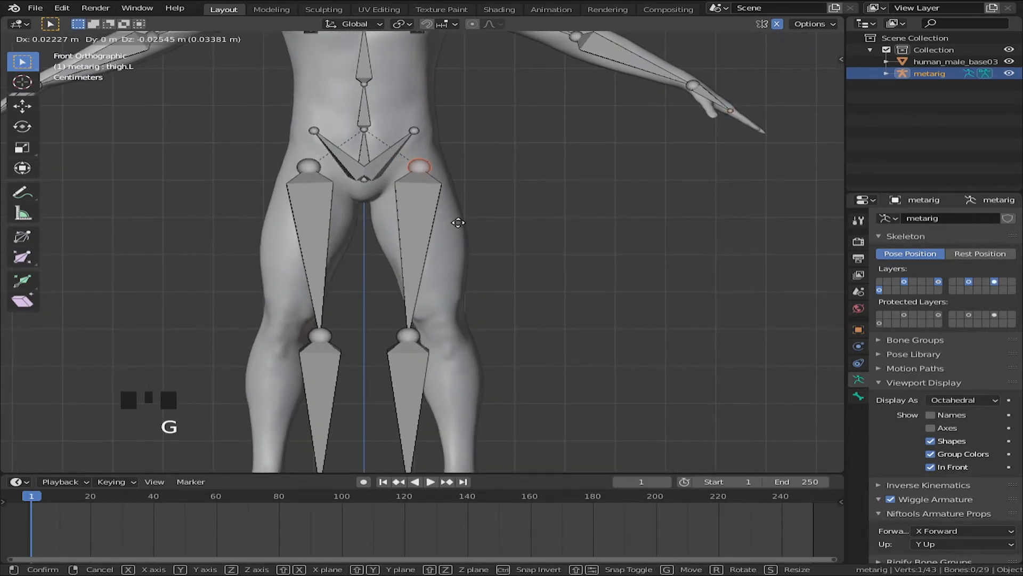
left_click(460, 223)
left_click(409, 349)
key("g")
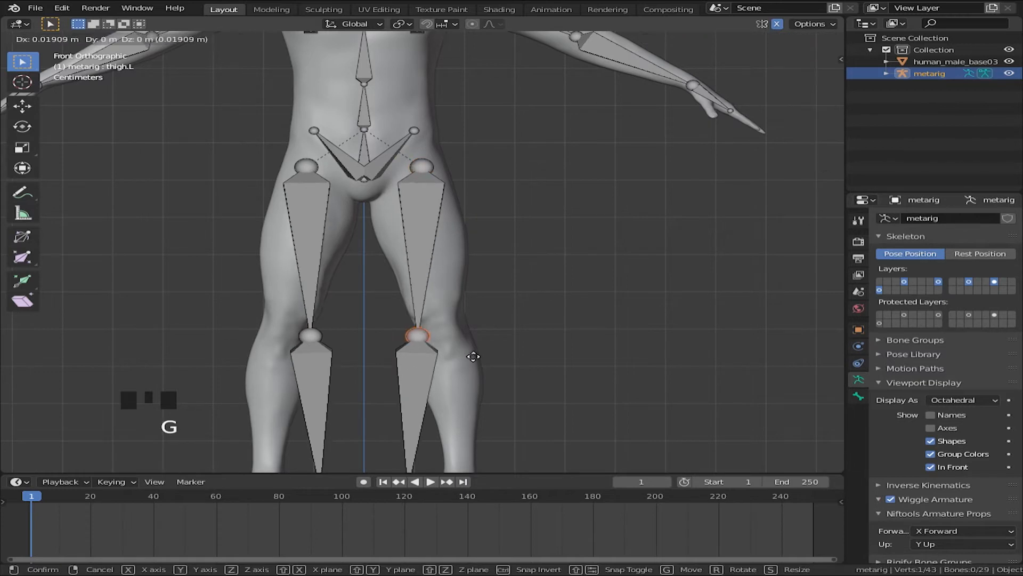
left_click(500, 359)
Move the left ankle, foot, toe and heel bones about 0.11 m outward and 0.013 m up into the foot
scroll(498, 381, "down", 4)
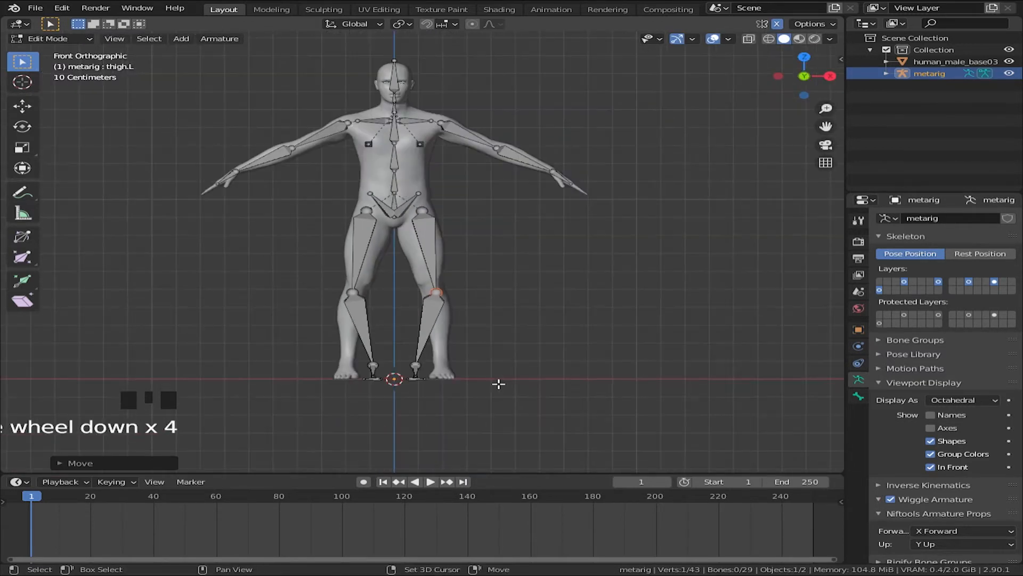
middle_click_drag(497, 382, 500, 314, "shift")
scroll(499, 314, "up", 4)
left_click_drag(350, 278, 476, 372)
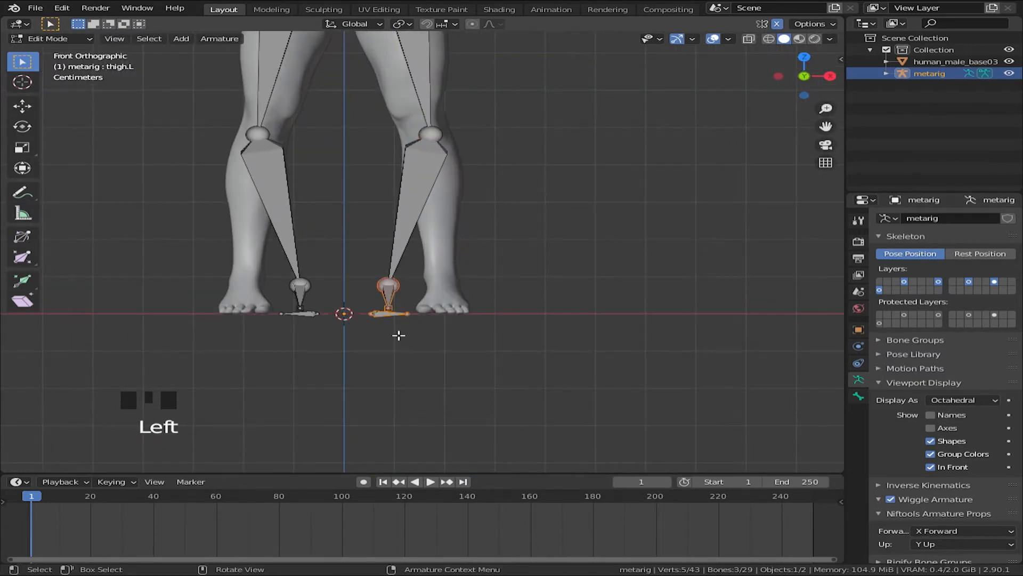
key("g")
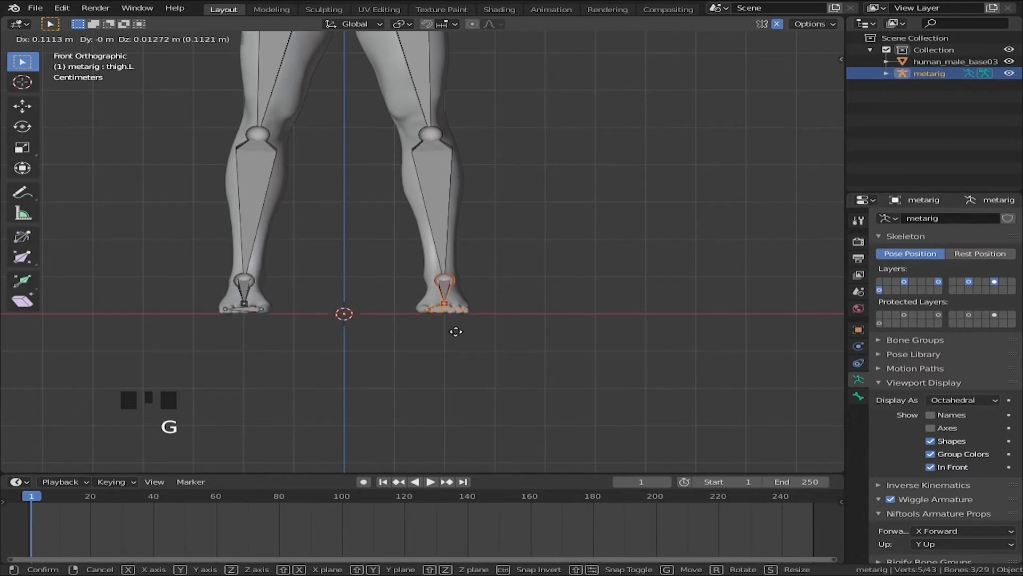
left_click(455, 331)
Adjust the left knee joint in side view, shifting it along global Y and raising it to the knee's height
key("KP_3")
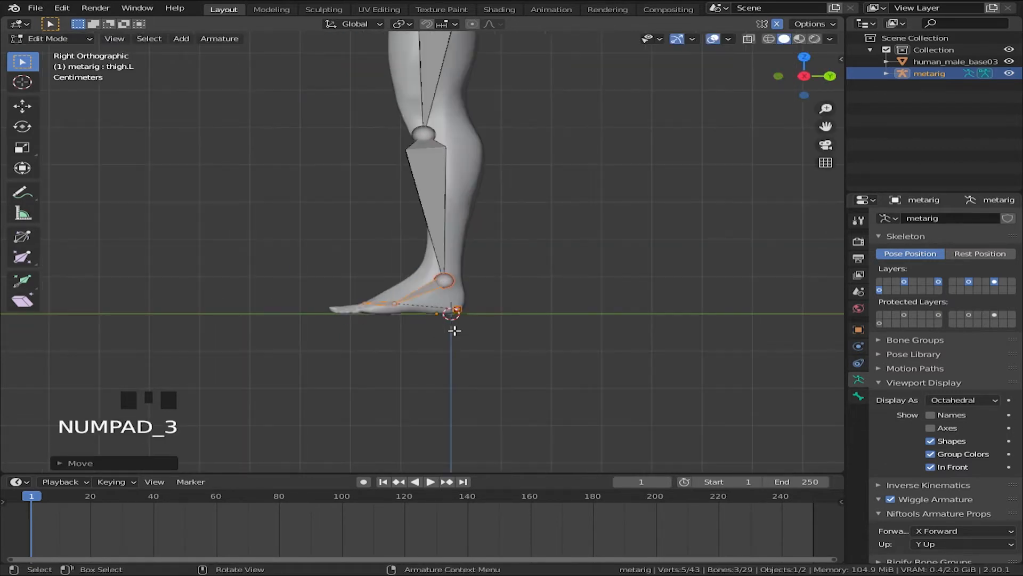
scroll(485, 273, "up", 2)
middle_click_drag(486, 272, 401, 338, "shift")
left_click(401, 337)
scroll(463, 336, "down", 1)
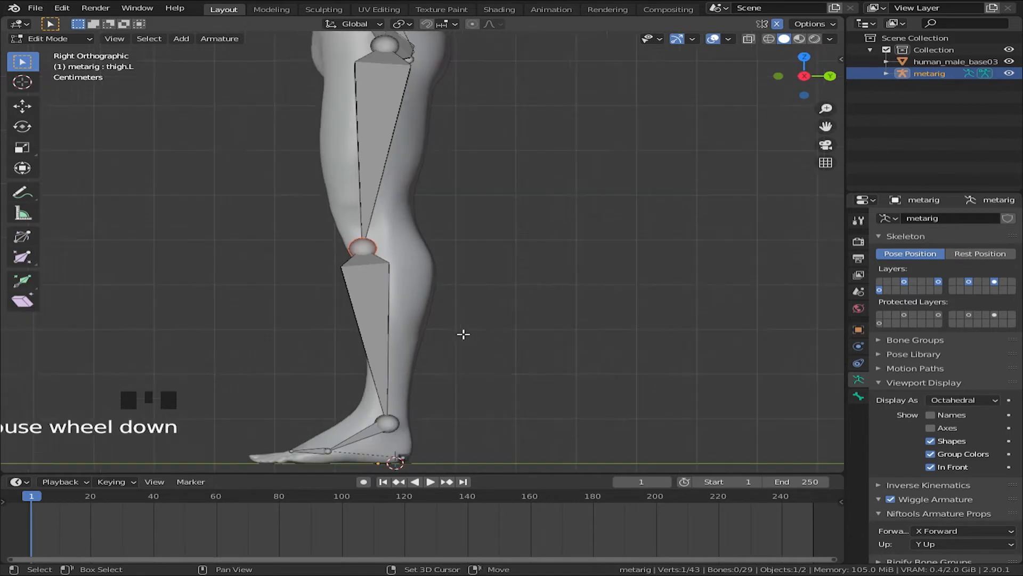
middle_click_drag(464, 336, 445, 313, "shift")
key("g")
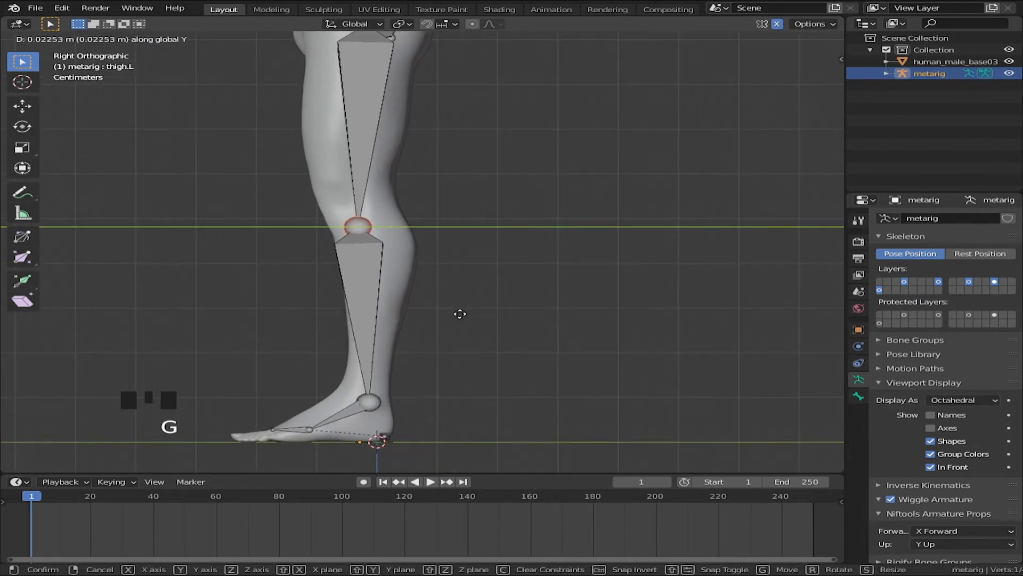
left_click(458, 313)
key("g")
left_click(460, 307)
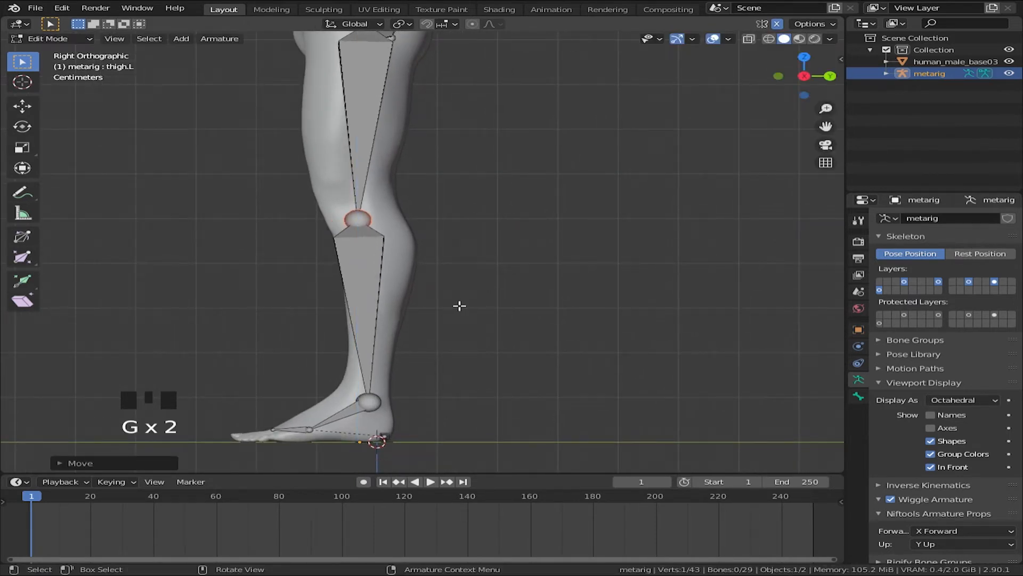
key("g")
left_click(455, 302)
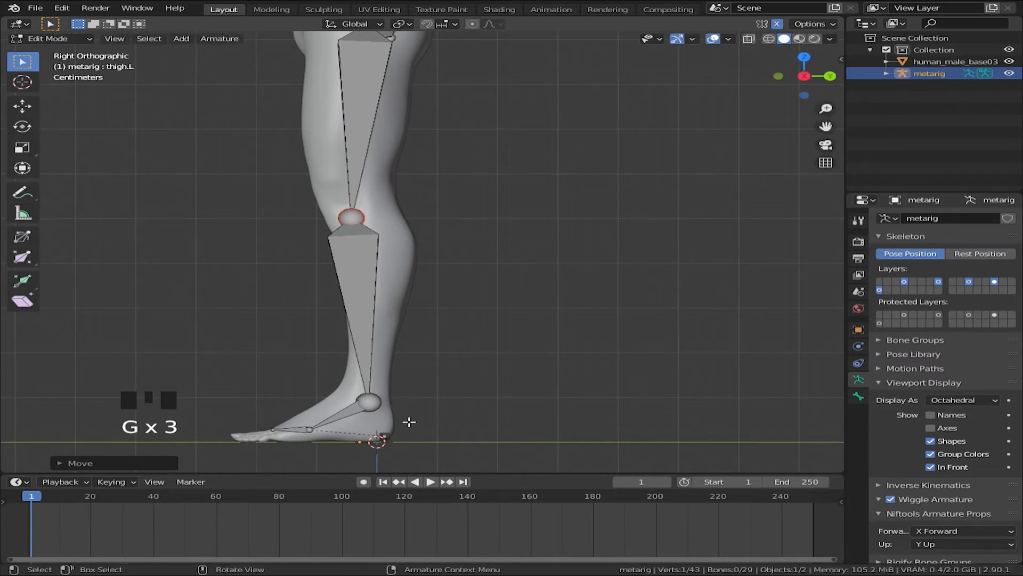
Reposition the heel bone inside the heel of the foot in side view
middle_click_drag(409, 422, 436, 391, "shift")
scroll(478, 407, "up", 7)
left_click_drag(411, 311, 486, 374)
key("g")
left_click(512, 401)
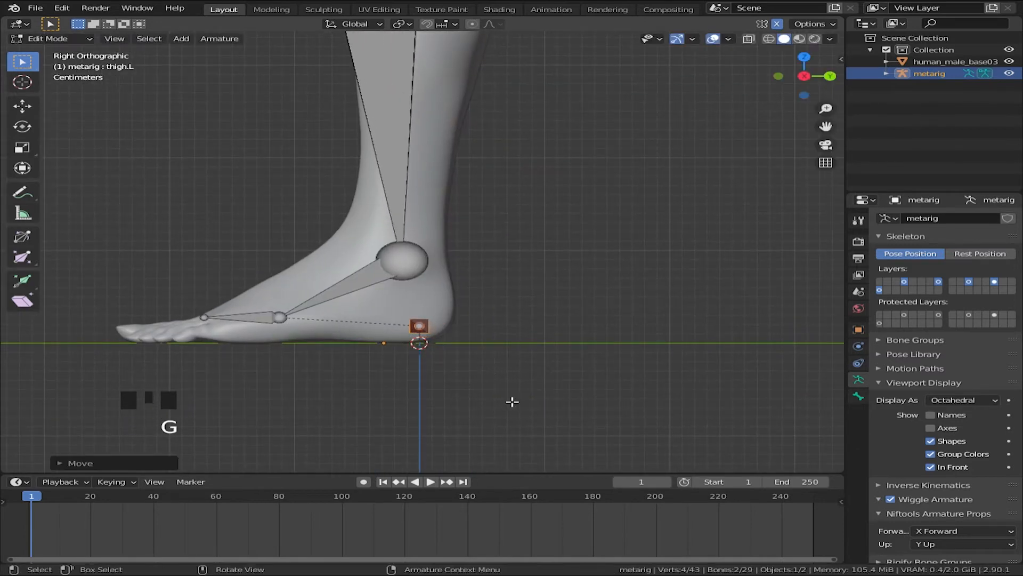
Extend the toe.L tip forward into the toes and reposition the joint between foot.L and toe.L at the ball of the foot
left_click(221, 324)
key("g")
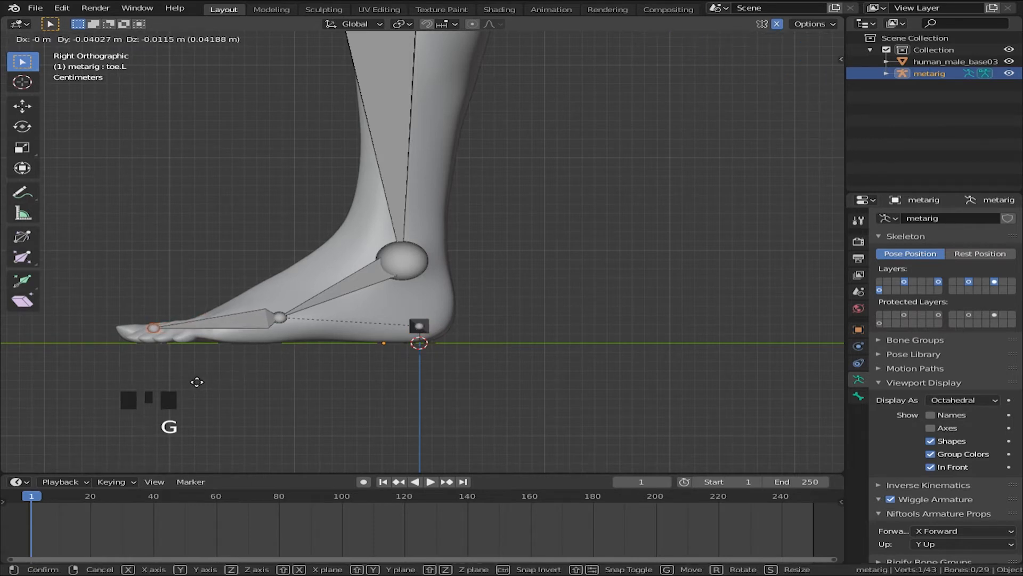
left_click(197, 381)
left_click(292, 332)
key("g")
left_click(335, 368)
Move the joint between the head bone and spine.005 down and forward to the base of the skull in side view
scroll(513, 324, "down", 2)
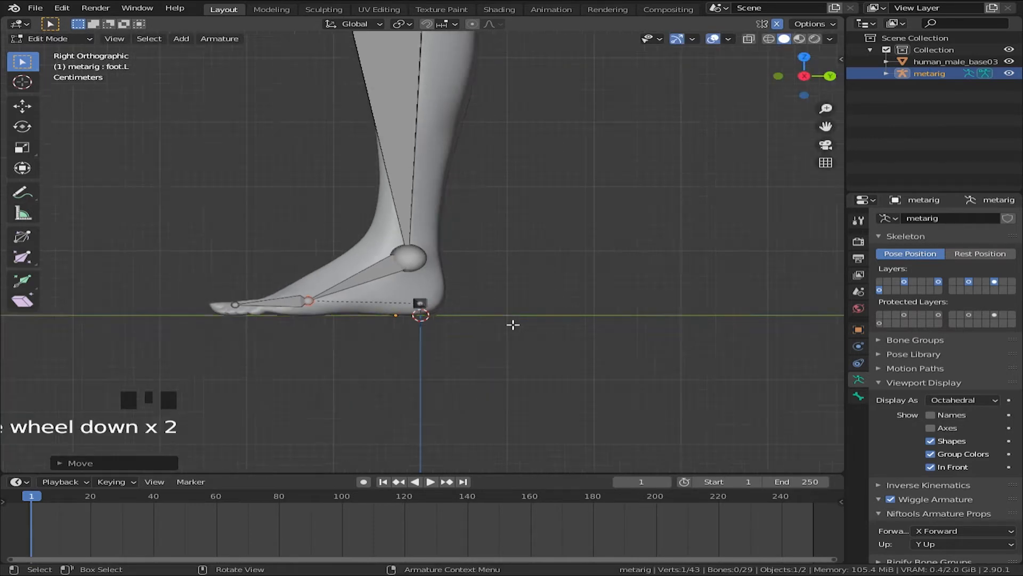
scroll(512, 325, "down", 1)
middle_click_drag(513, 302, 495, 245, "shift")
scroll(506, 244, "down", 1)
middle_click_drag(469, 85, 546, 265, "shift")
scroll(490, 263, "up", 1)
scroll(544, 256, "up", 2)
middle_click_drag(534, 146, 477, 181, "shift")
left_click(475, 182)
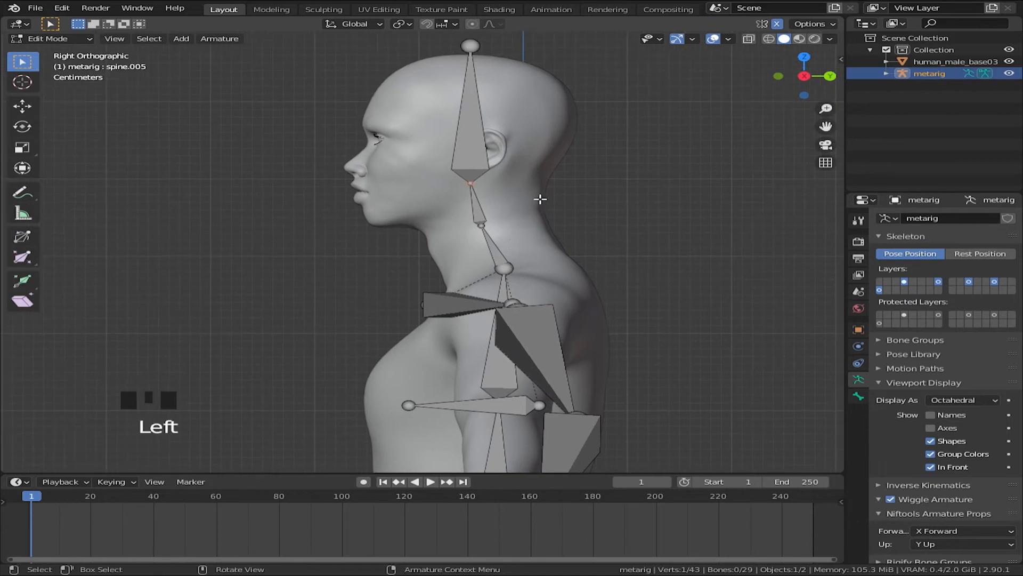
key("g")
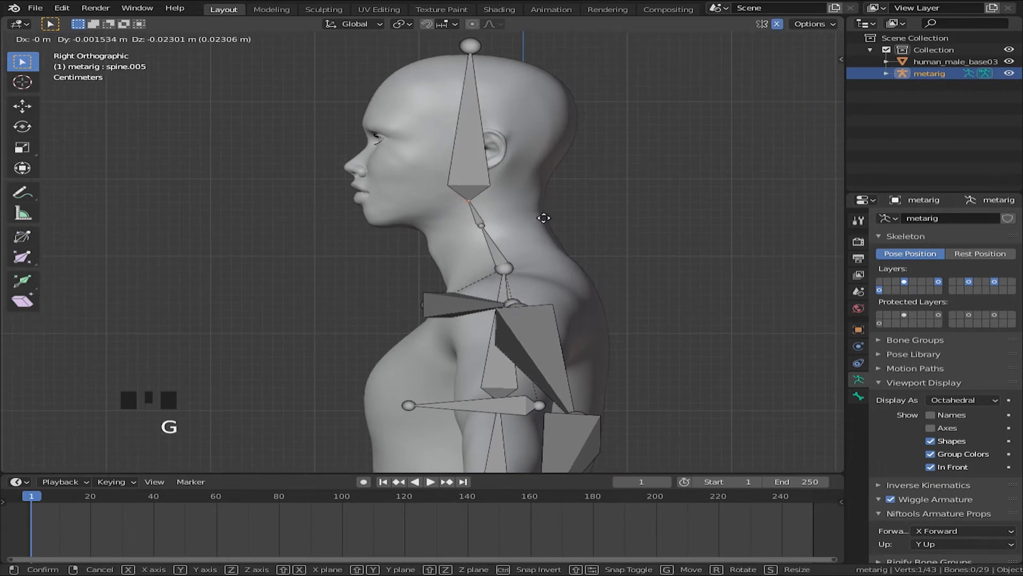
left_click(529, 217)
Move the head bone's tip forward and down to the crown, and lower its base joint slightly
left_click(480, 50)
key("g")
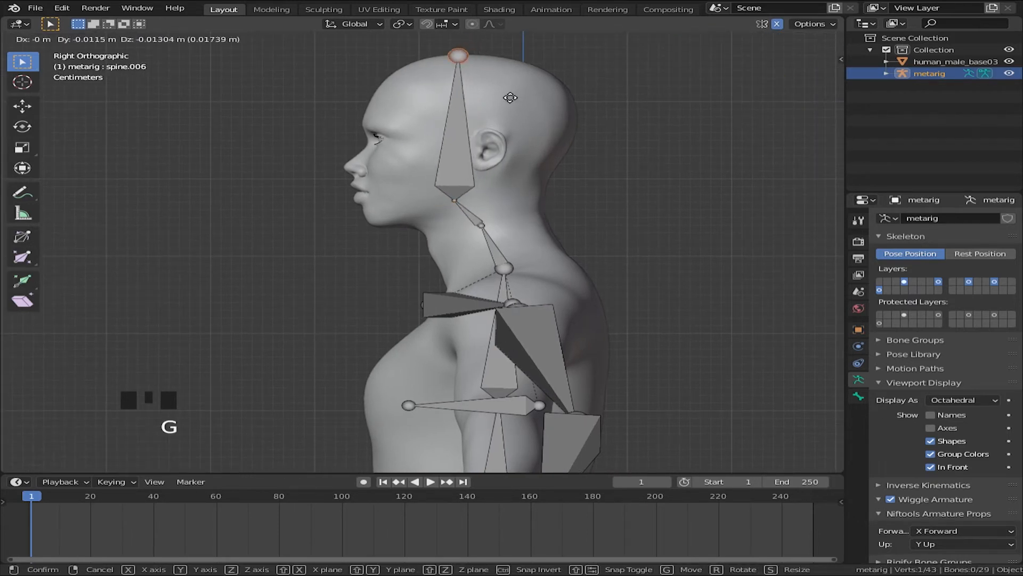
left_click(463, 64)
left_click(467, 204)
key("g")
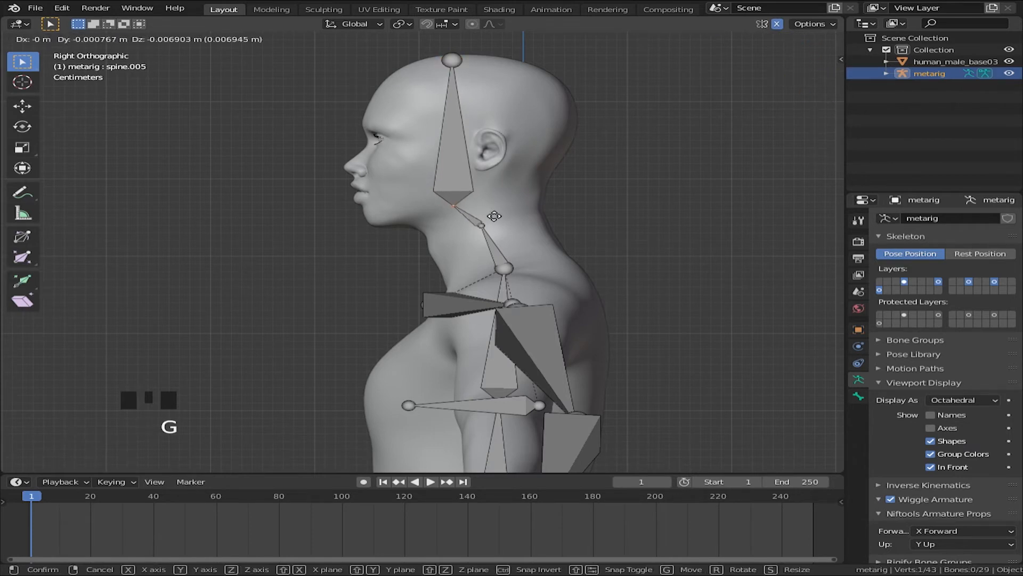
left_click(463, 213)
Move the joint between spine.004 and spine.005 about 0.02 m down and slightly forward within the neck
left_click(482, 226)
key("g")
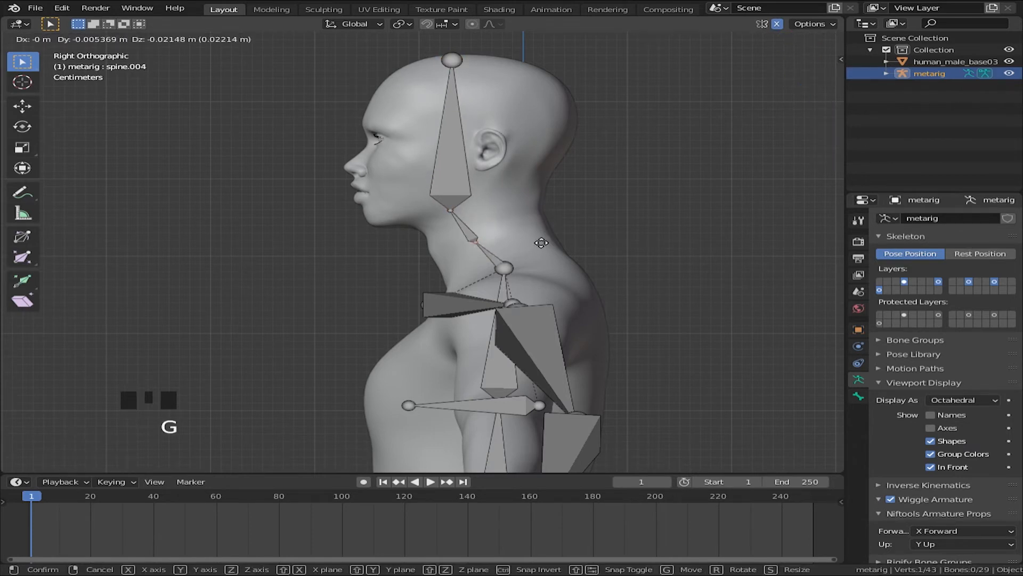
left_click(542, 242)
Move the forearm.L and hand.L bones about -0.048 m along global Y in top view to centre them in the arm
middle_click_drag(598, 319, 511, 291, "shift")
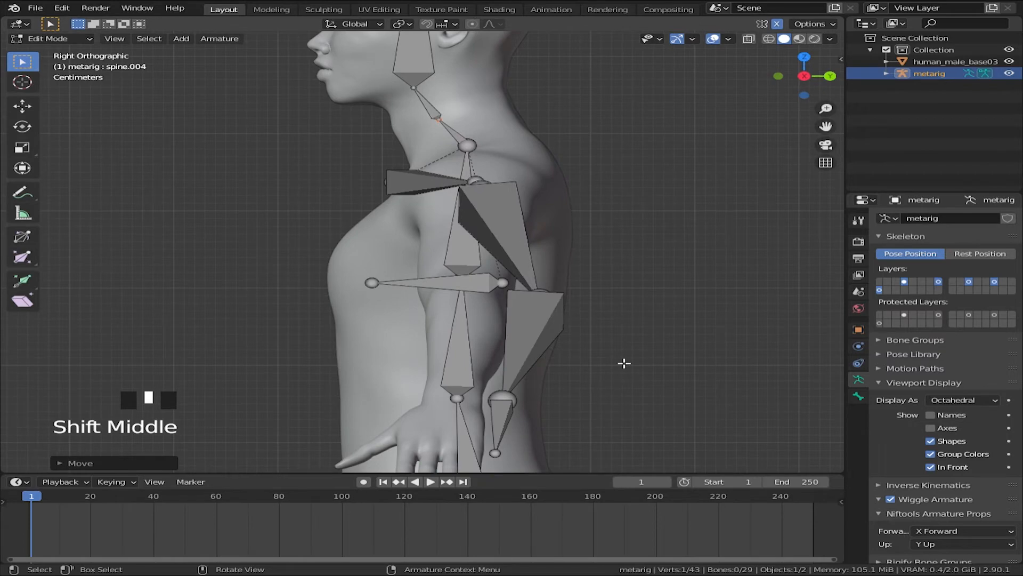
key("KP_7")
middle_click_drag(700, 288, 391, 343)
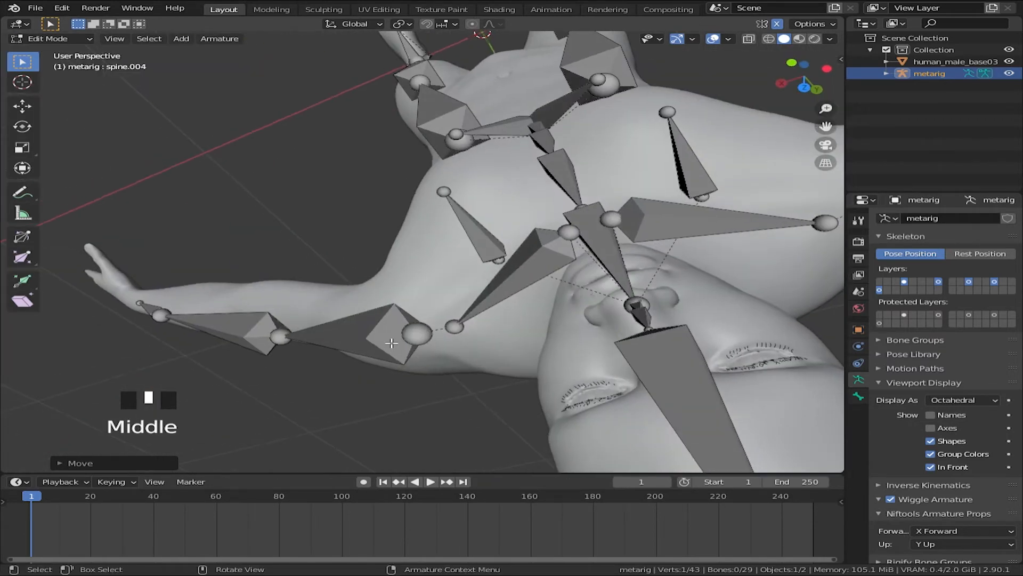
key("KP_7")
scroll(674, 310, "down", 3)
middle_click_drag(673, 311, 565, 313, "shift")
scroll(451, 314, "up", 3)
left_click_drag(357, 95, 717, 282)
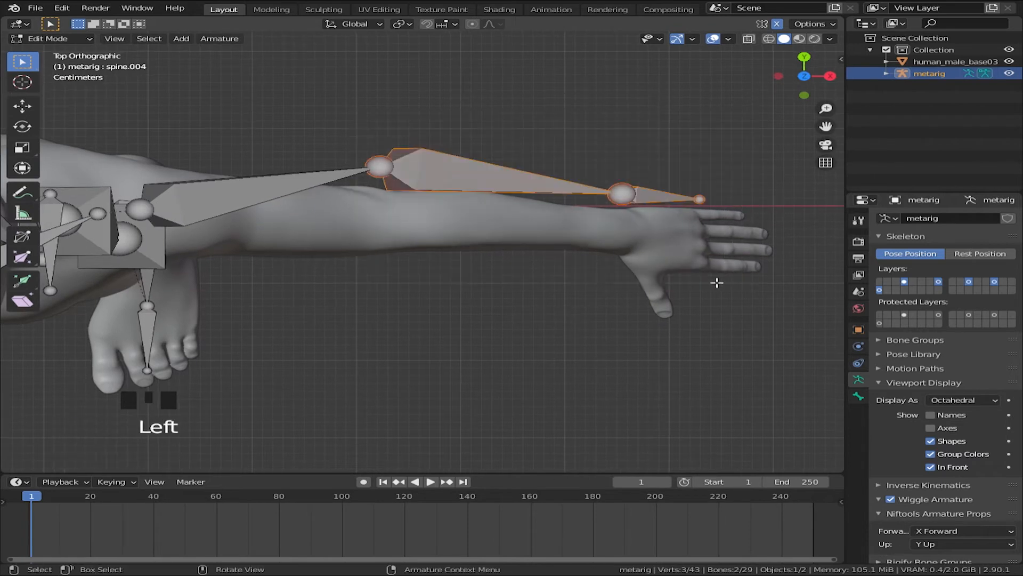
key("g")
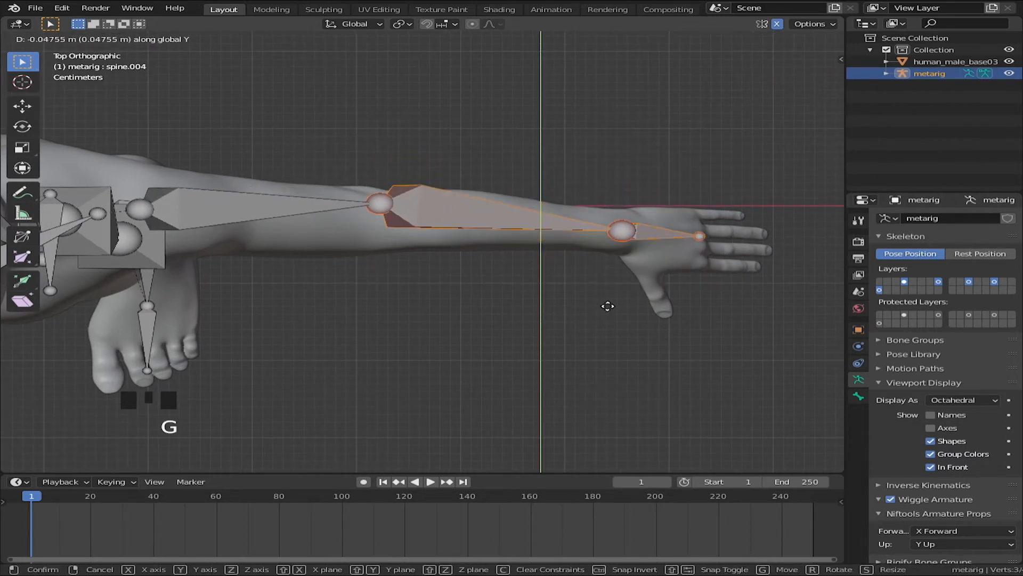
left_click(606, 305)
Move the wrist joint between forearm.L and hand.L slightly towards the hand in top view, and nudge the hand bone's tip
left_click(637, 240)
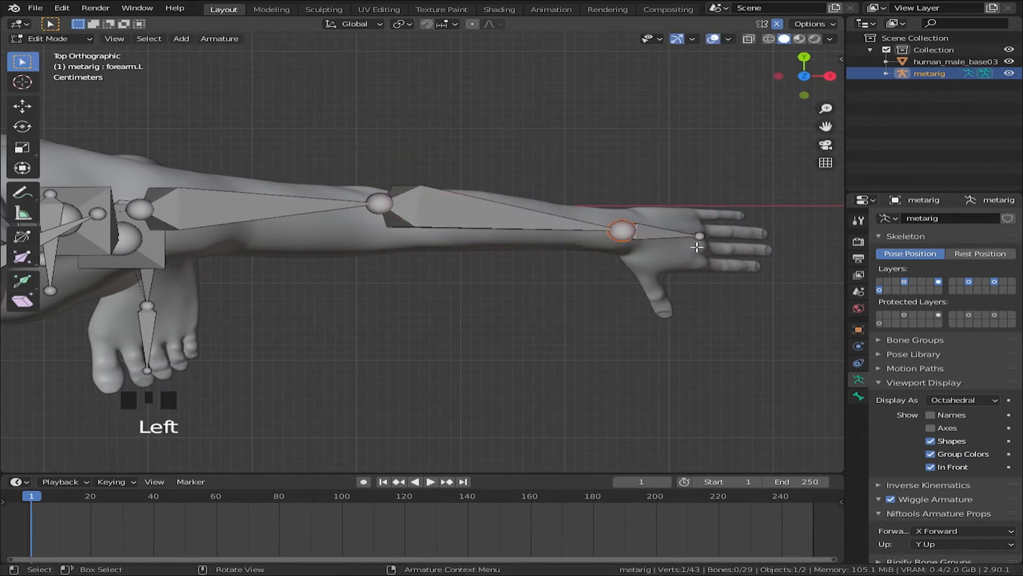
key("g")
left_click(655, 266)
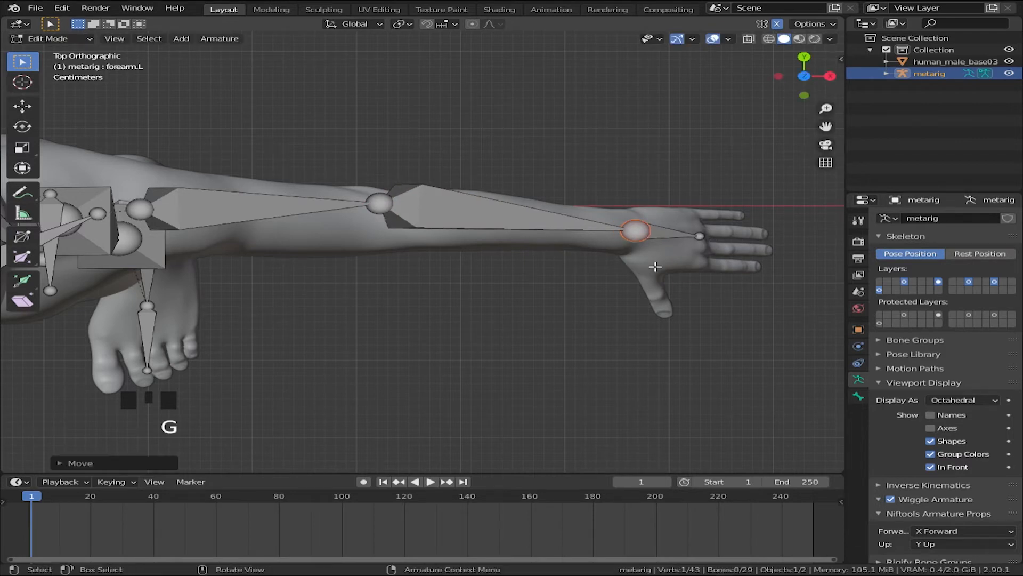
left_click(701, 238)
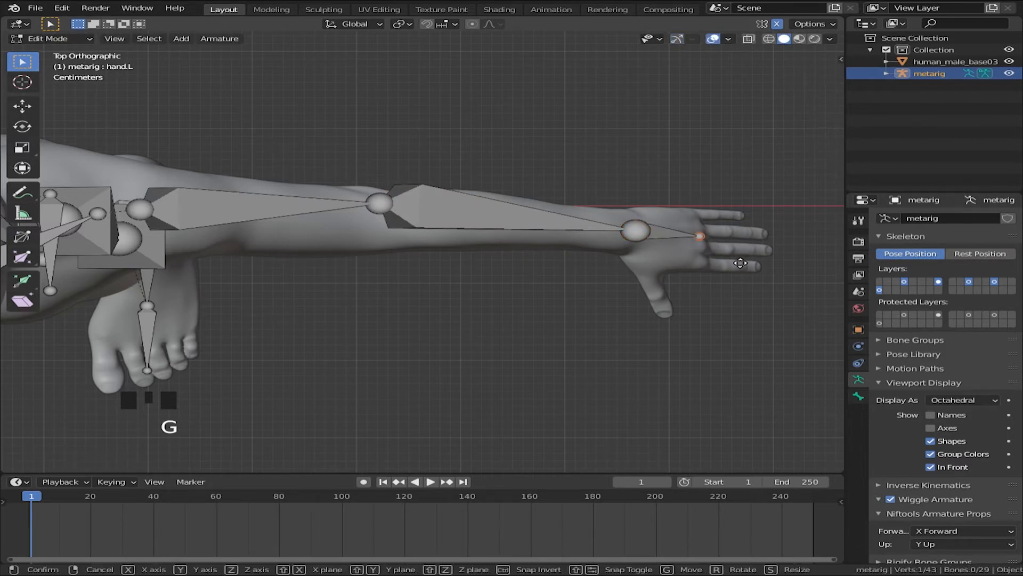
Move the left elbow joint between upper_arm.L and forearm.L slightly outward and forward to centre it in the arm
left_click(392, 208)
key("g")
right_click(444, 264)
left_click(390, 212)
key("g")
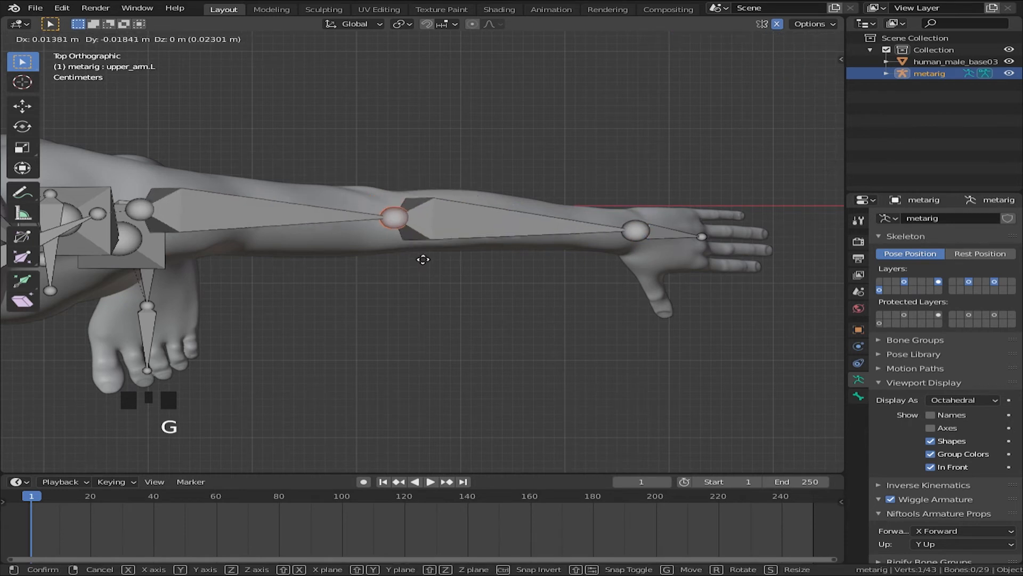
left_click(427, 247)
Move the shoulder.L bone about 0.042 m along global Y in top view
scroll(389, 258, "down", 3)
middle_click_drag(389, 258, 526, 274, "shift")
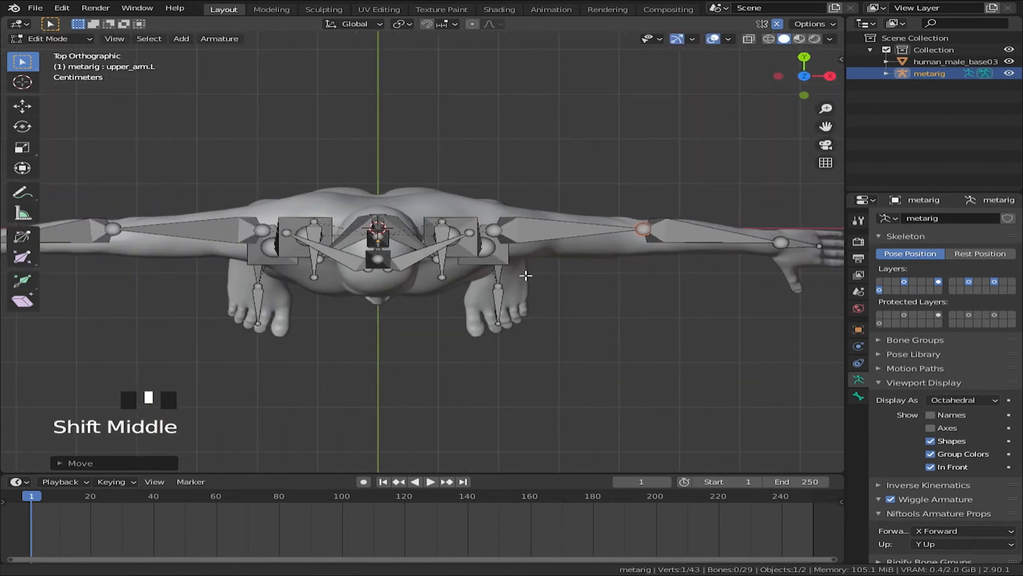
scroll(450, 277, "up", 3)
left_click(430, 268)
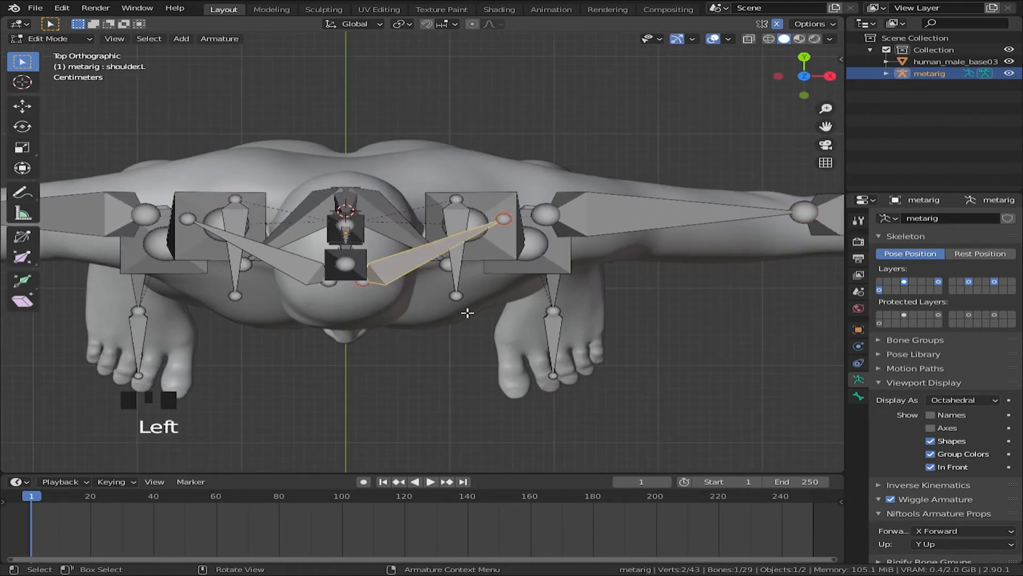
key("g")
key("y")
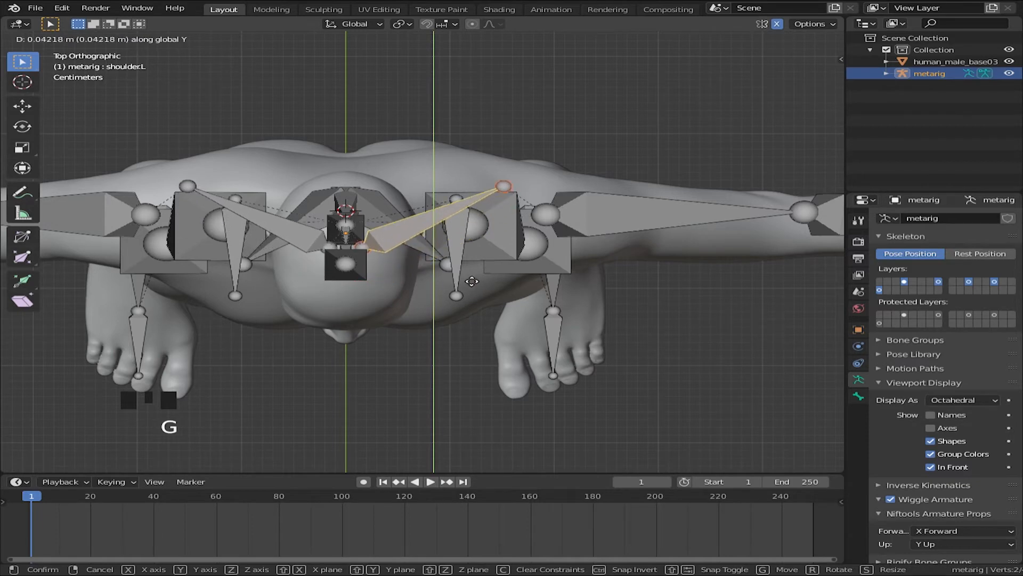
left_click(471, 281)
Check the meta-rig's overall alignment with the body in front view
key("KP_1")
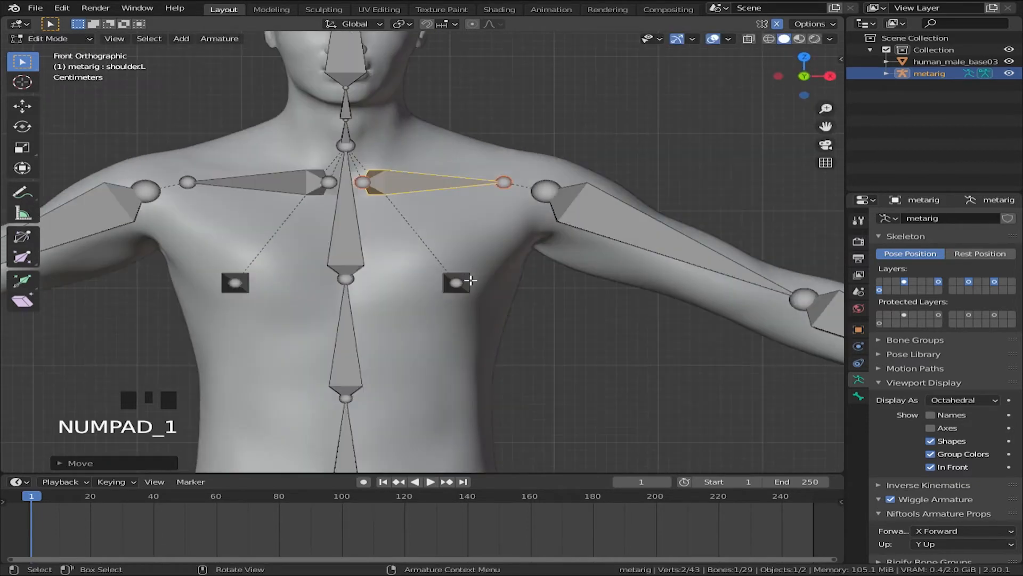
scroll(470, 278, "down", 7)
middle_click_drag(540, 366, 531, 281, "shift")
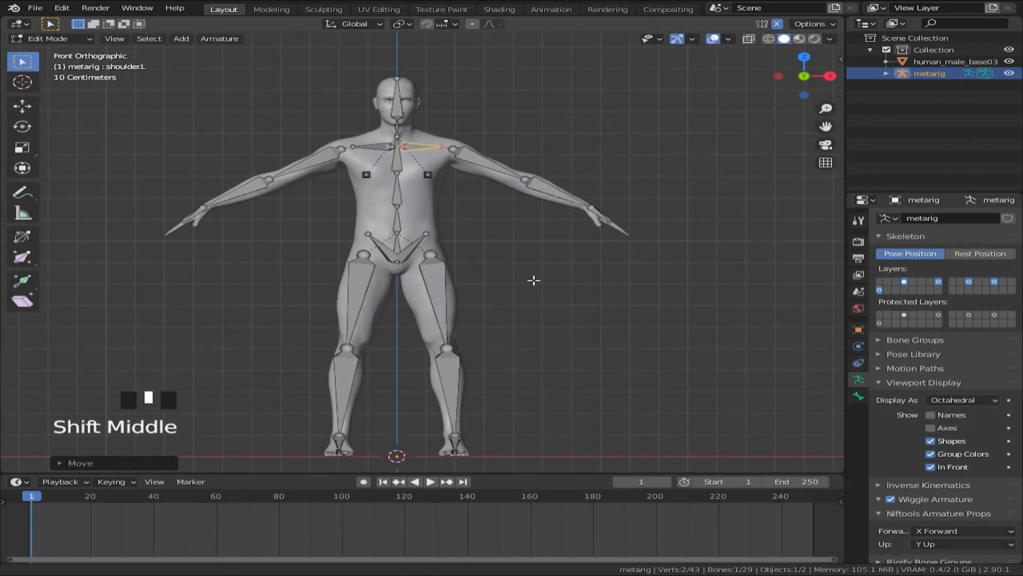
scroll(566, 316, "up", 4)
scroll(567, 316, "down", 4)
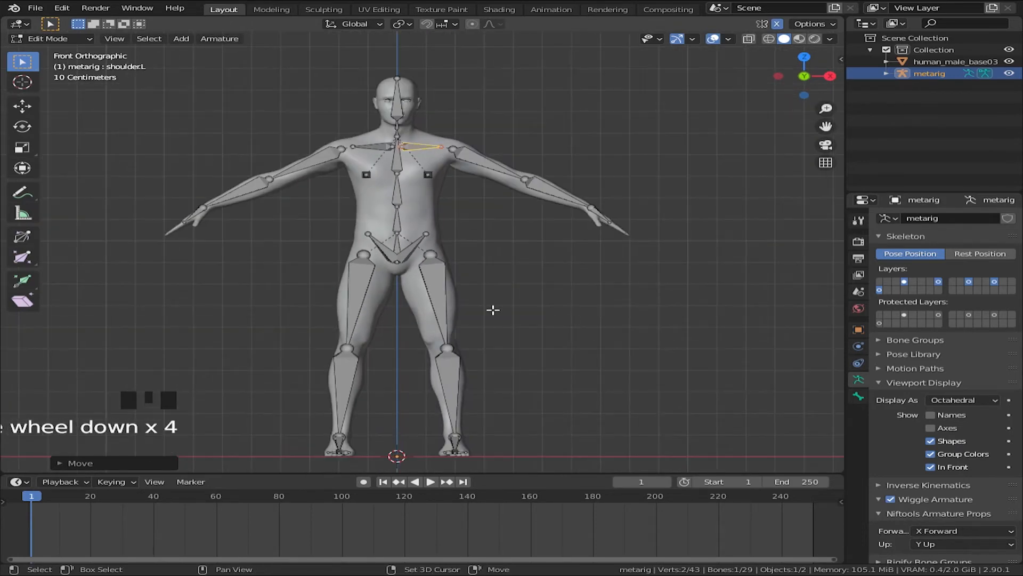
middle_click_drag(491, 309, 503, 283, "shift")
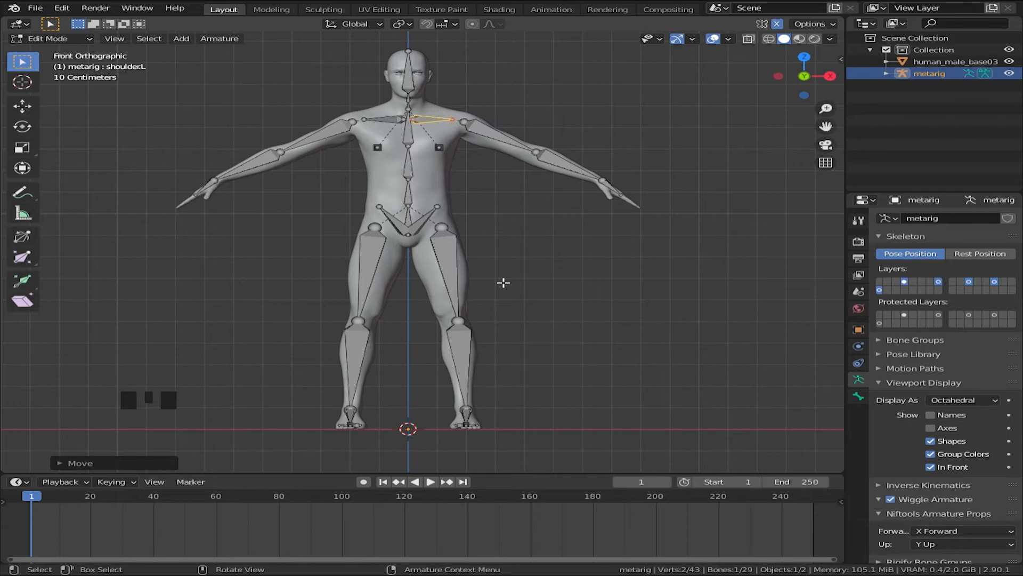
scroll(526, 194, "up", 3)
middle_click_drag(526, 194, 526, 291, "shift")
Switch the metarig to Object Mode and generate the Rigify control rig from it
key("ctrl+Tab")
left_click(512, 276)
scroll(551, 258, "down", 6)
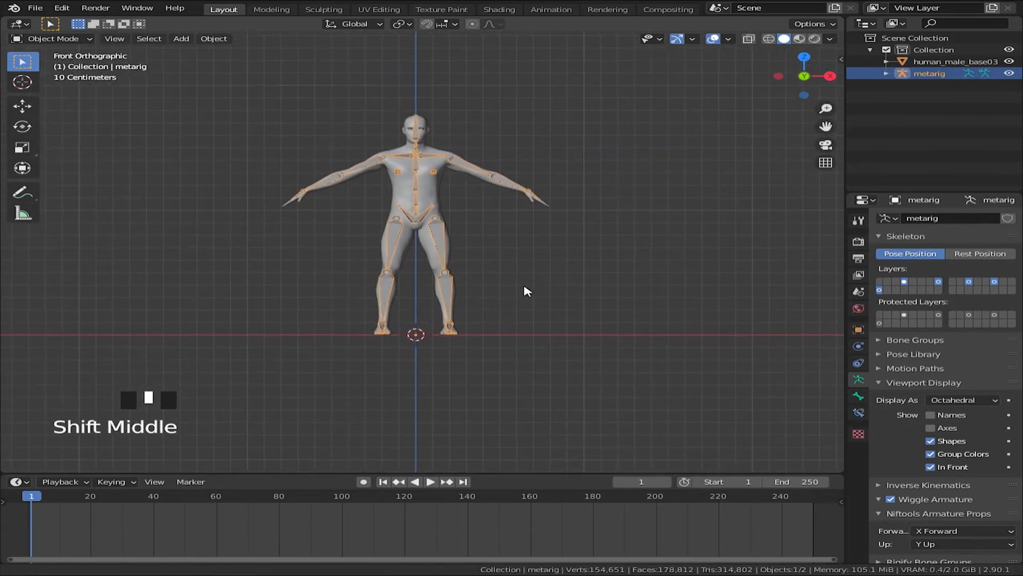
scroll(523, 333, "up", 4)
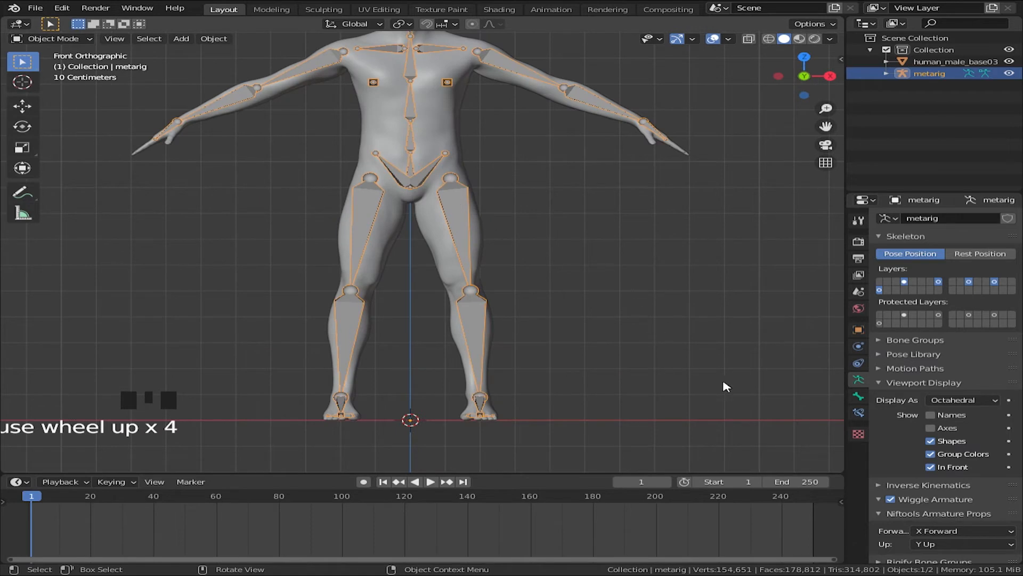
scroll(913, 438, "down", 6)
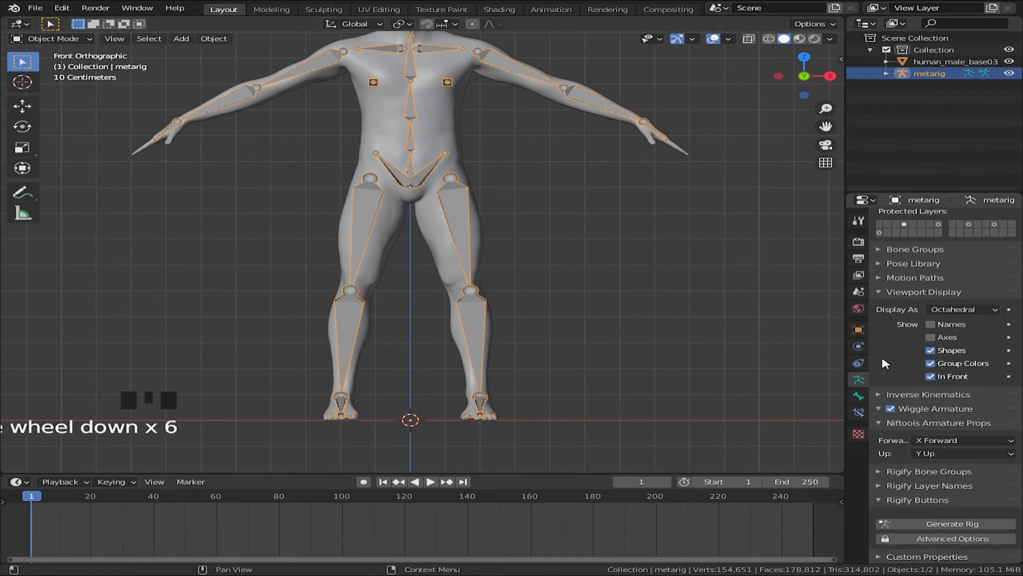
scroll(906, 379, "up", 6)
scroll(924, 393, "down", 6)
scroll(942, 444, "down", 3)
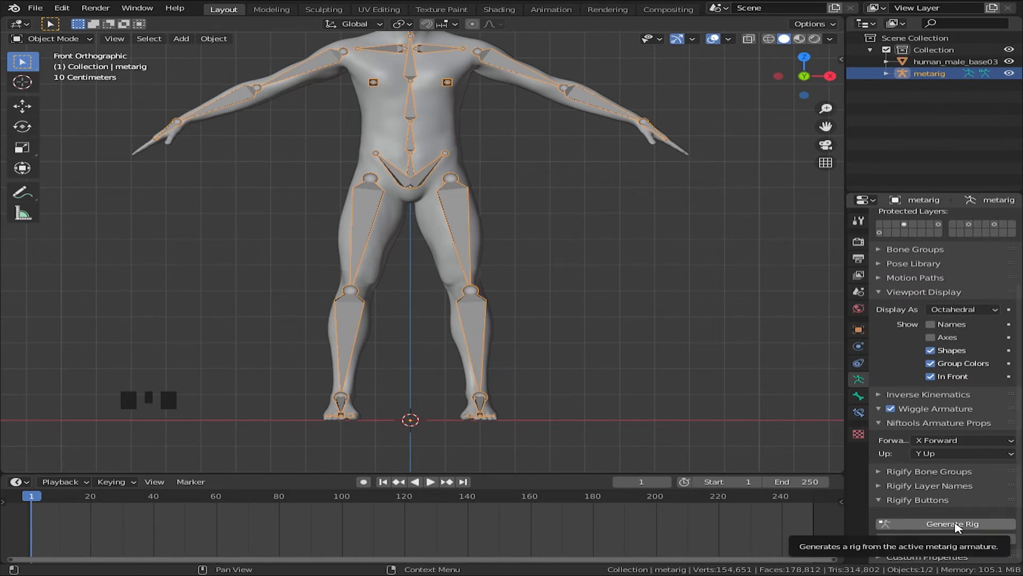
left_click(954, 524)
Set the generated rig to display in front of the body mesh
scroll(616, 298, "down", 2)
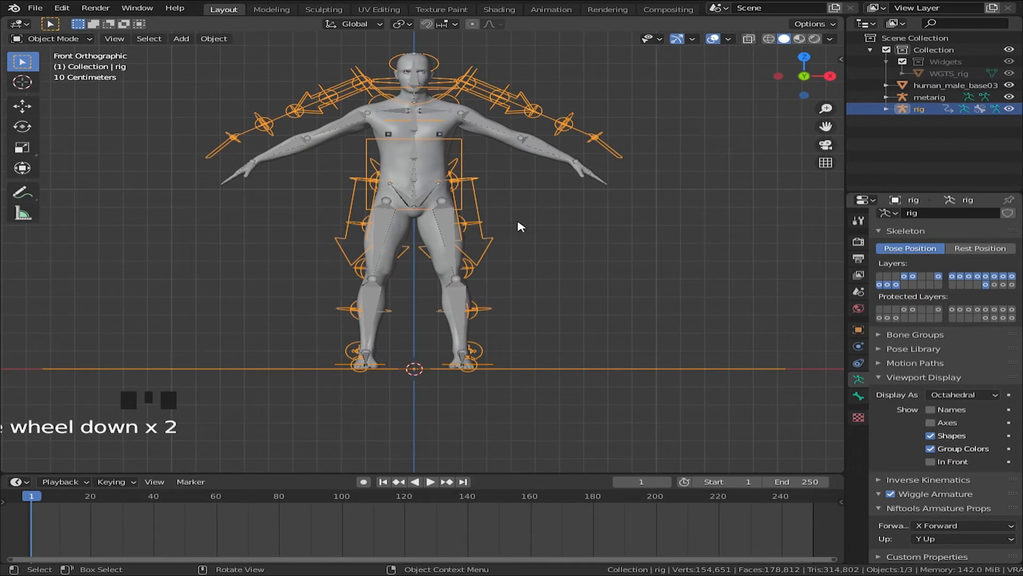
middle_click_drag(467, 151, 483, 264, "shift")
scroll(482, 263, "up", 5)
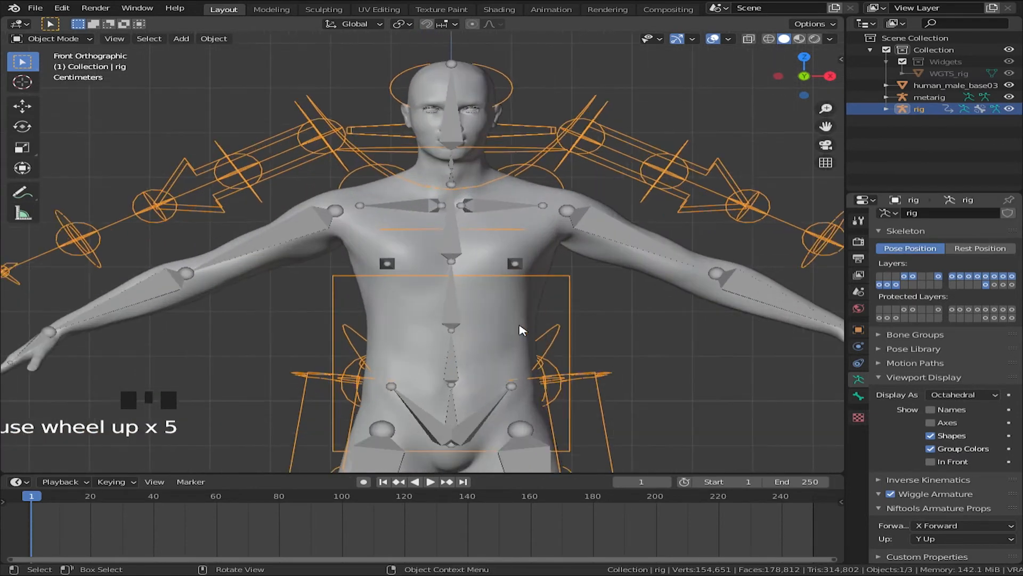
middle_click_drag(666, 213, 552, 152, "shift")
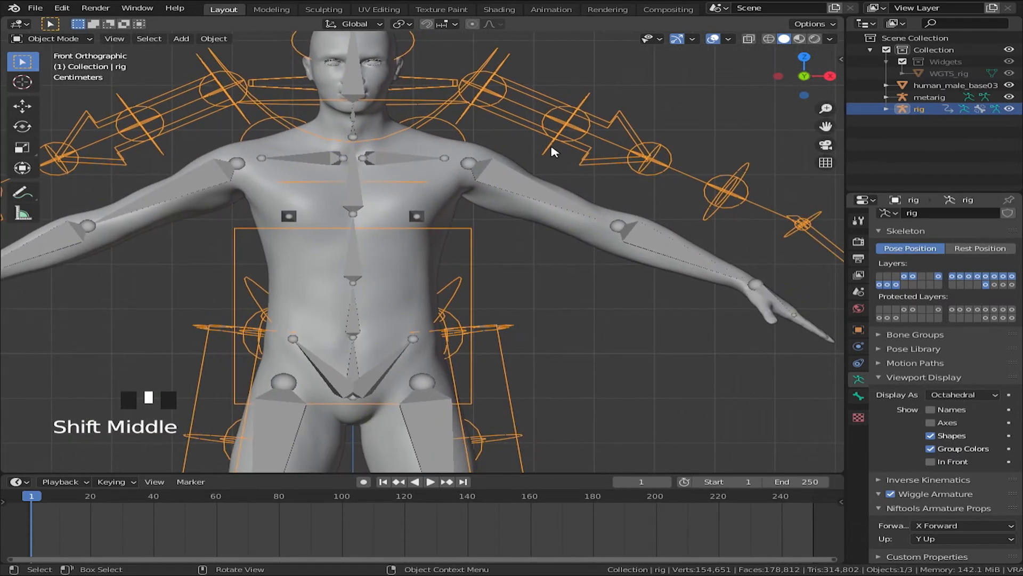
left_click(931, 462)
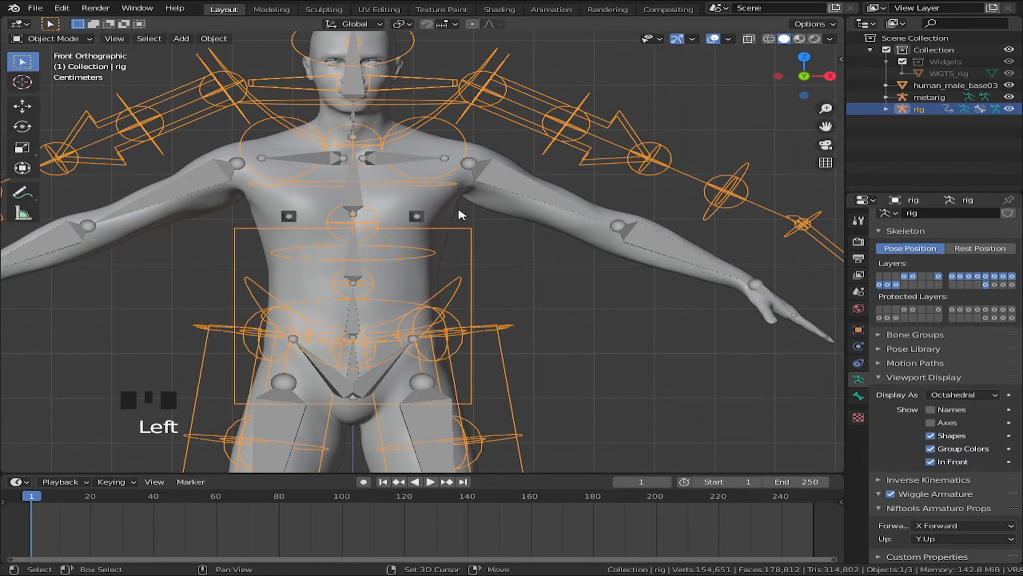
Scale the generated rig down uniformly in front view so its shoulder and arm controls line up with the metarig
middle_click_drag(461, 214, 525, 274, "shift")
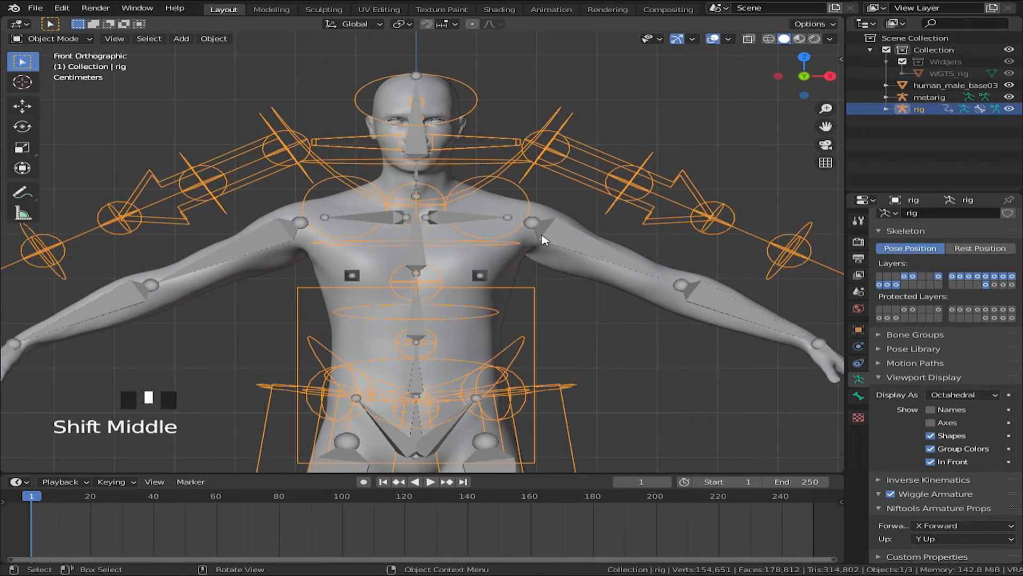
scroll(576, 263, "up", 2)
middle_click_drag(575, 201, 555, 289, "shift")
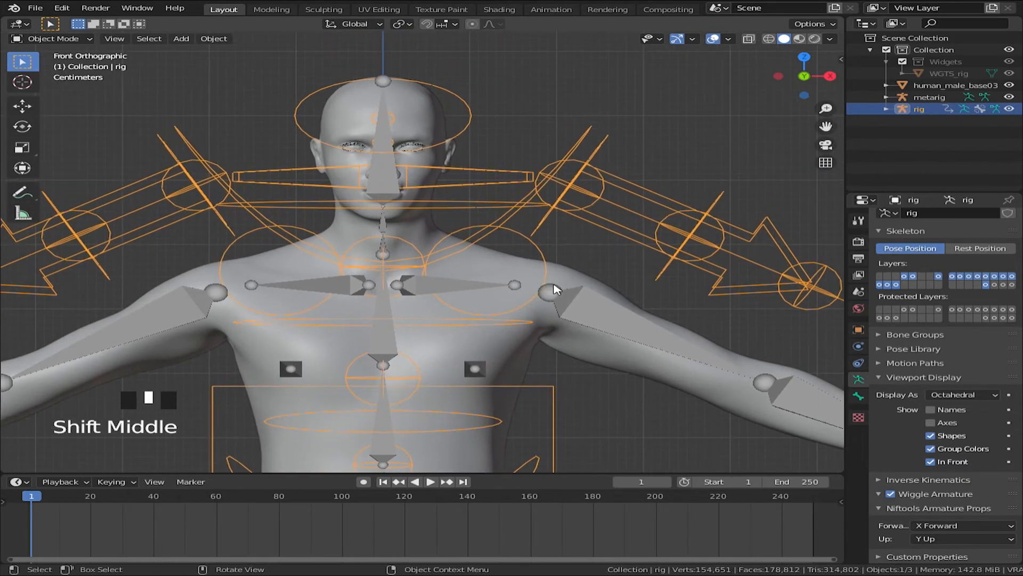
scroll(622, 267, "up", 1)
key("s")
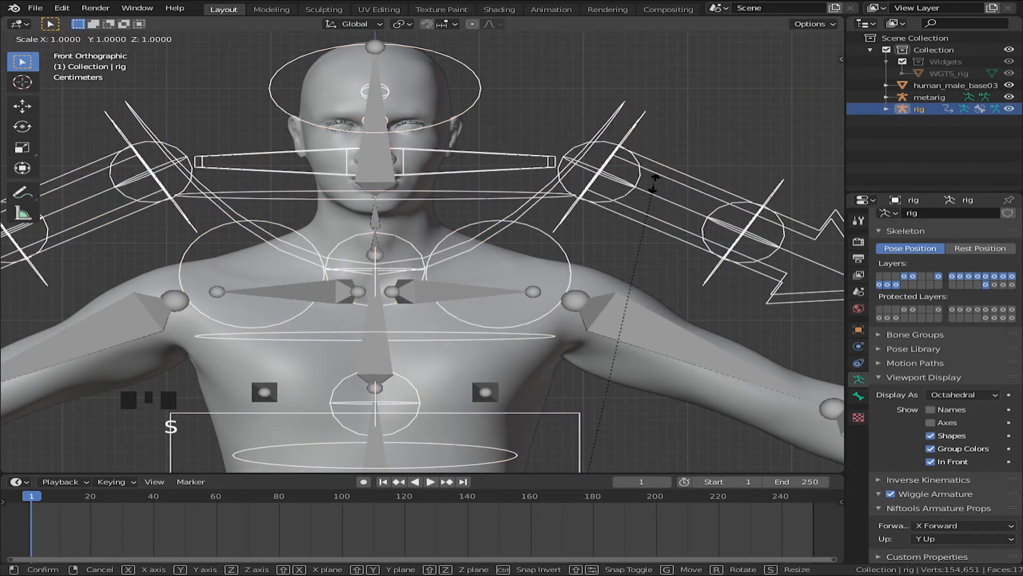
left_click(611, 309)
Move the generated rig about -0.028 m along global Y in side view to line its leg controls up with the metarig
key("KP_3")
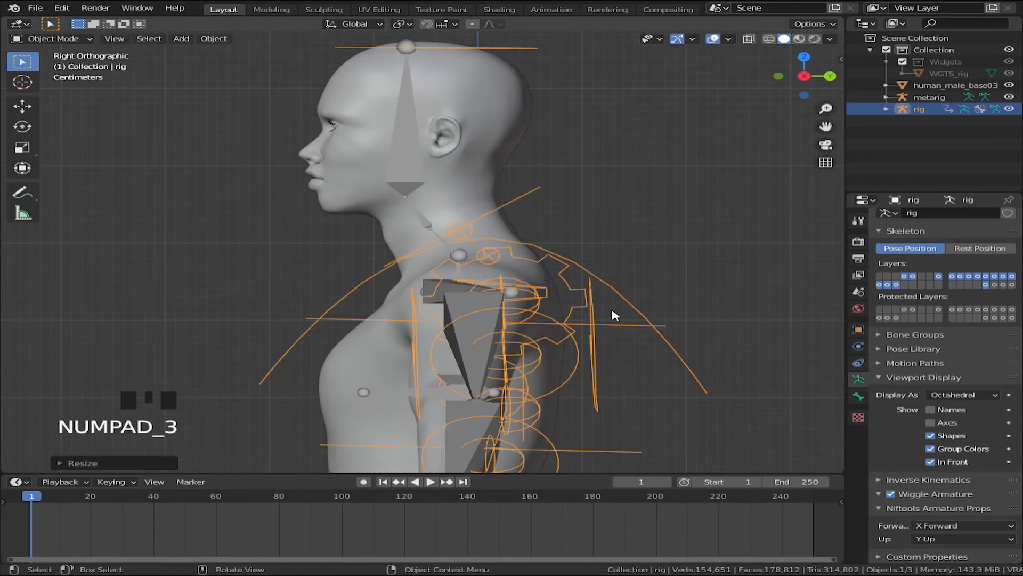
middle_click_drag(387, 141, 421, 170, "shift")
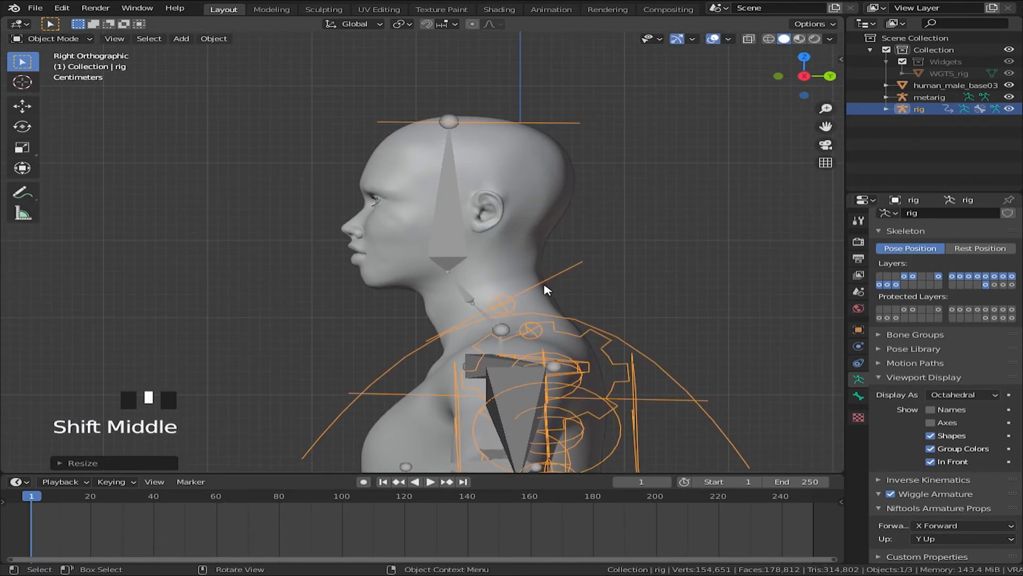
middle_click_drag(543, 290, 483, 276, "shift")
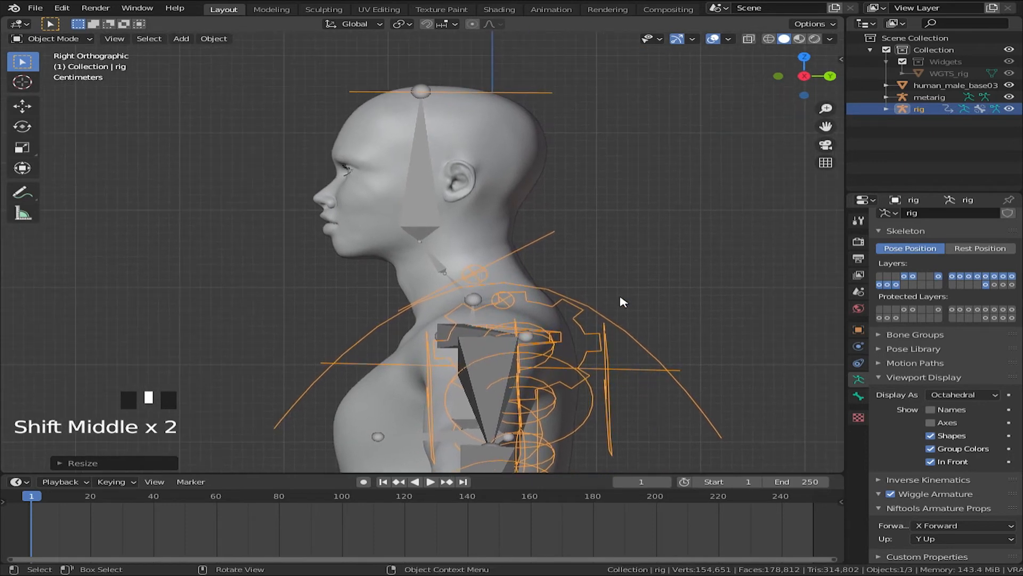
scroll(656, 290, "down", 3)
middle_click_drag(654, 287, 607, 314, "shift")
middle_click_drag(603, 356, 541, 240, "shift")
scroll(651, 358, "up", 3)
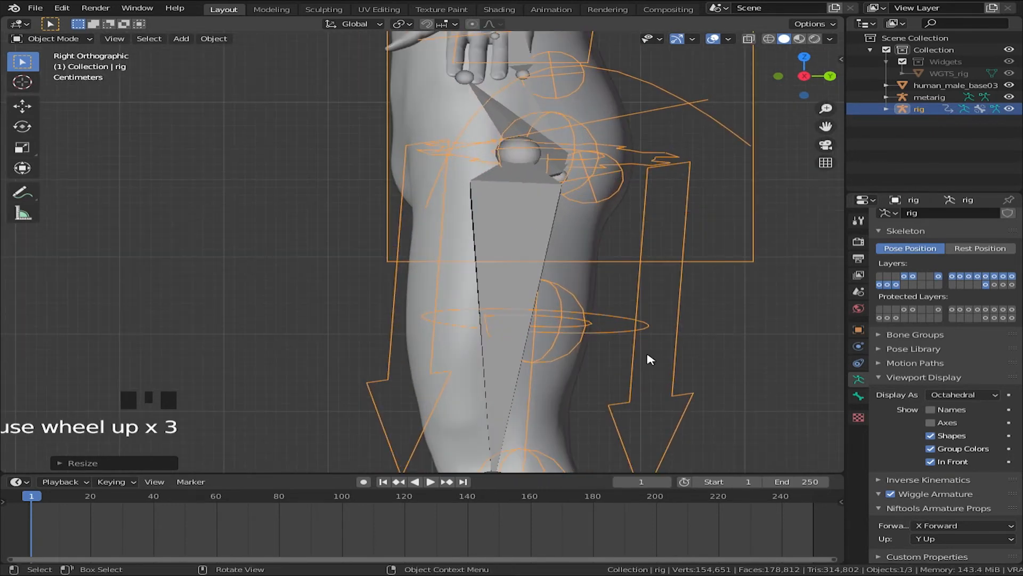
scroll(650, 362, "down", 2)
key("g")
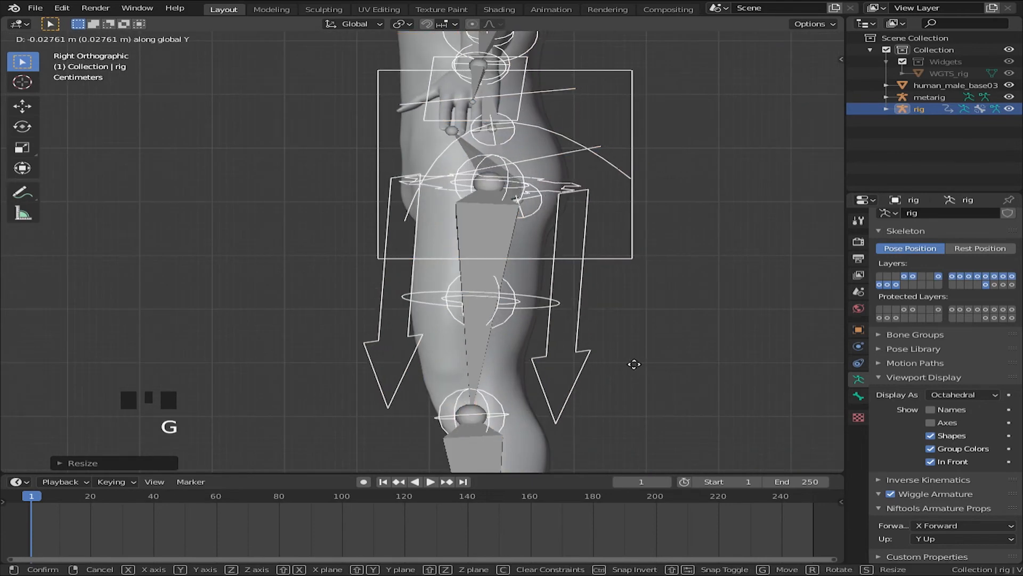
left_click(633, 364)
Fine-tune the generated rig's scale to about 1.0009, aligning its neck controls with the metarig's joints in side view
middle_click_drag(539, 313, 549, 60, "shift")
scroll(576, 224, "up", 8)
middle_click_drag(570, 246, 454, 234, "shift")
scroll(443, 286, "up", 4)
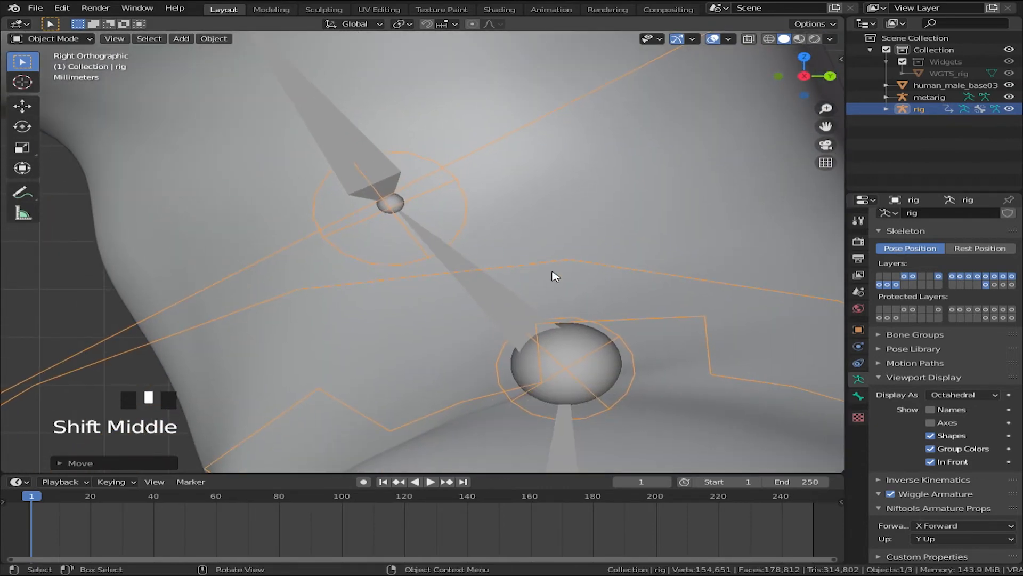
key("s")
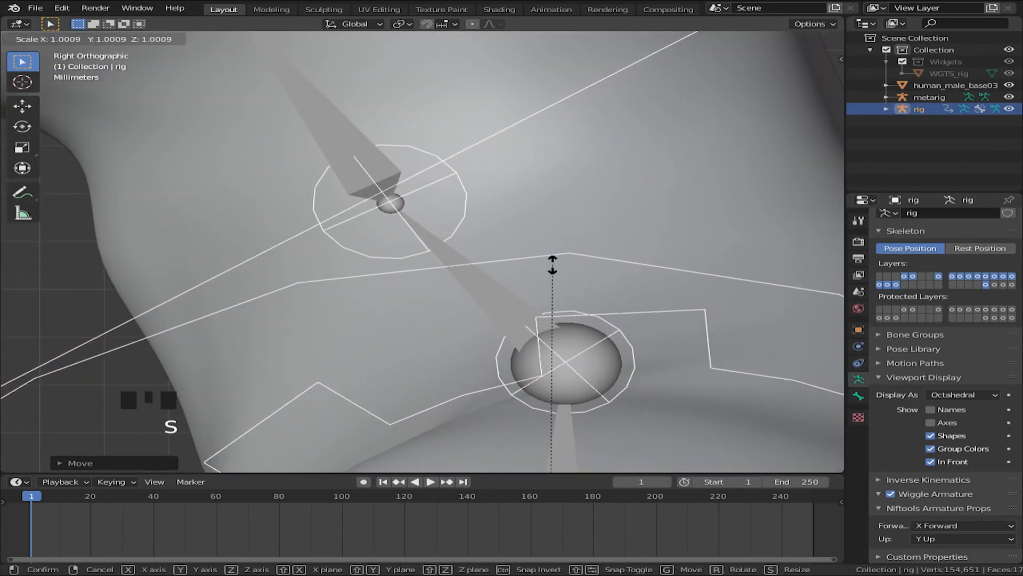
left_click(552, 265)
Check in front view how the generated rig's controls line up with the metarig and body, from head to feet
scroll(554, 269, "down", 4)
key("KP_1")
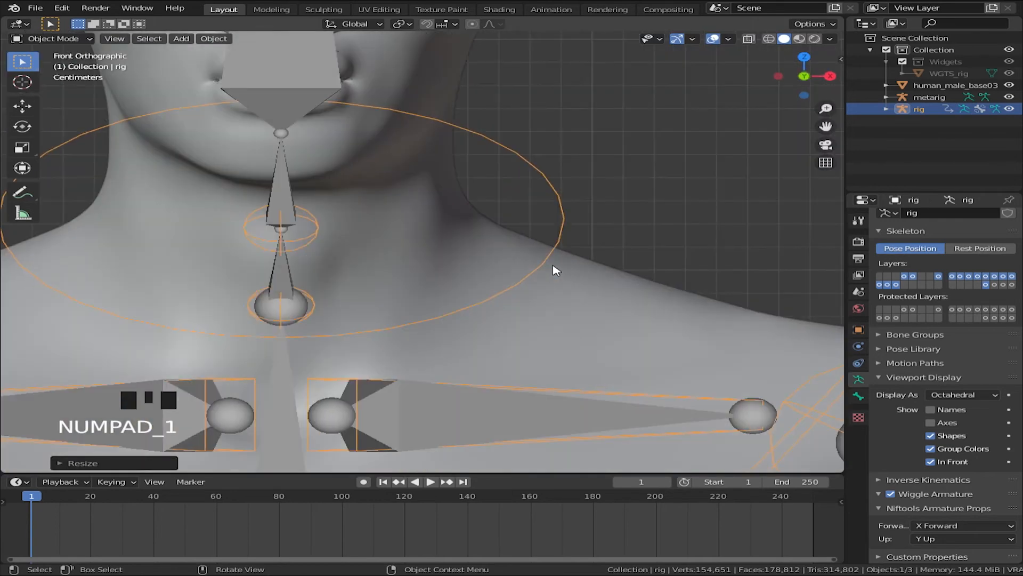
scroll(555, 271, "down", 7)
scroll(569, 302, "down", 5)
middle_click_drag(569, 301, 600, 158, "shift")
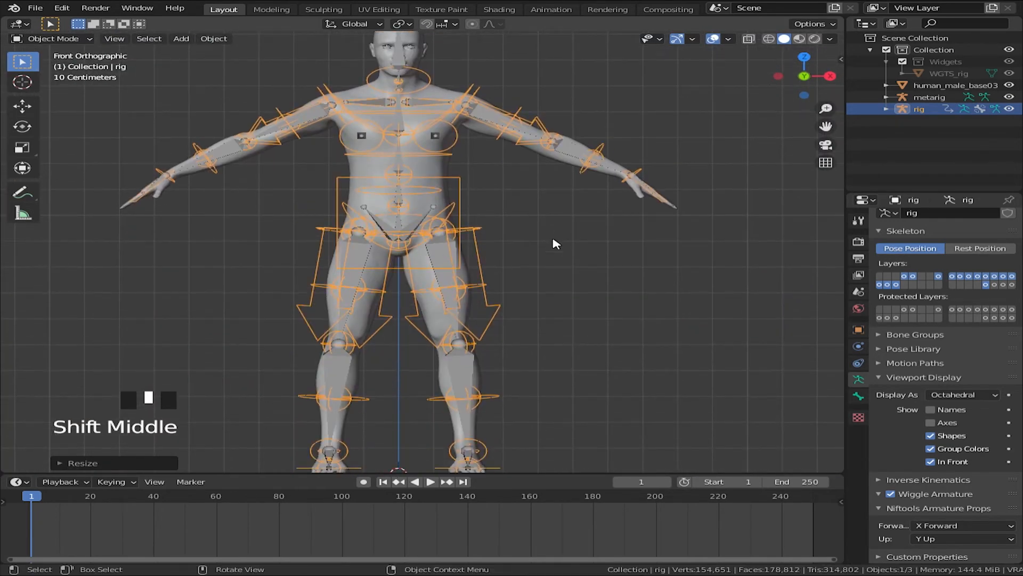
scroll(558, 268, "down", 3)
scroll(558, 268, "up", 5)
middle_click_drag(558, 268, 456, 268, "shift")
scroll(457, 268, "down", 3)
mouse_move(463, 320)
middle_mouse_down("shift")
mouse_move(464, 277)
mouse_move(456, 326)
middle_mouse_up("shift")
scroll(605, 299, "down", 3)
scroll(455, 325, "up", 7)
middle_click_drag(572, 231, 430, 275, "shift")
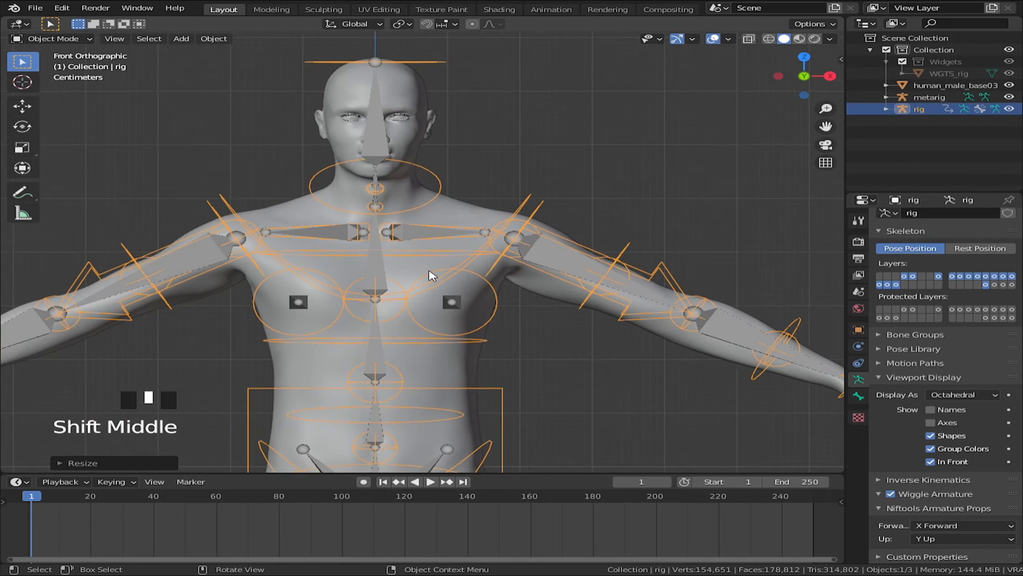
Hide the metarig so only the body mesh and the generated rig are displayed
left_click(377, 118)
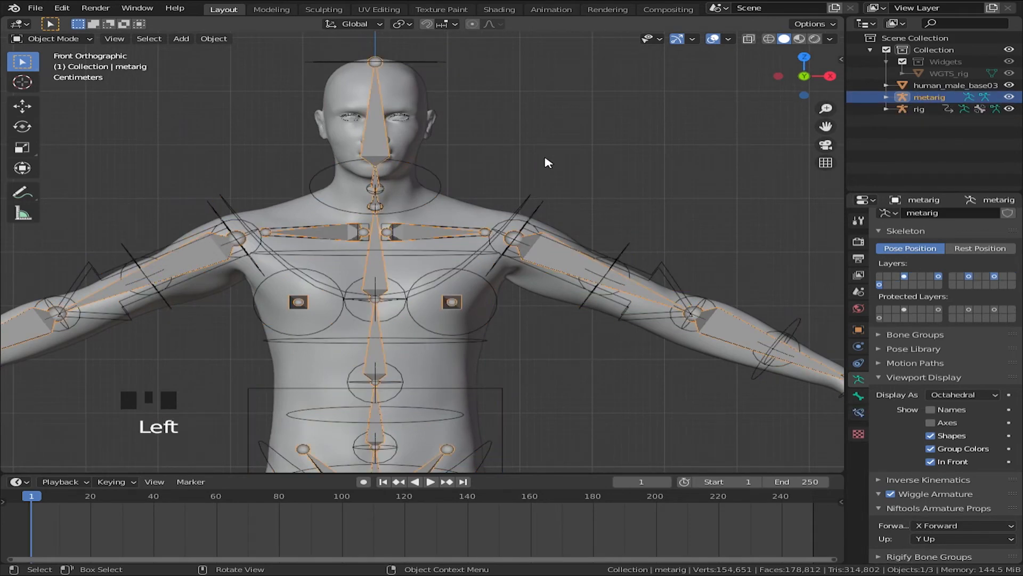
key("h")
scroll(482, 261, "down", 4)
middle_click_drag(482, 261, 479, 208, "shift")
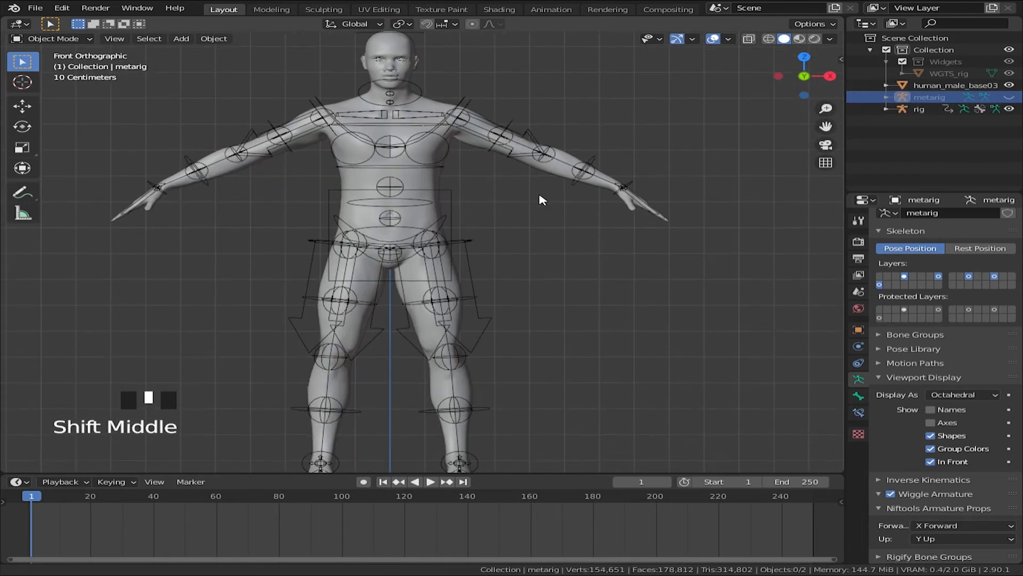
Parent the human body mesh to the generated rig using Armature Deform with automatic weights
left_click(425, 184)
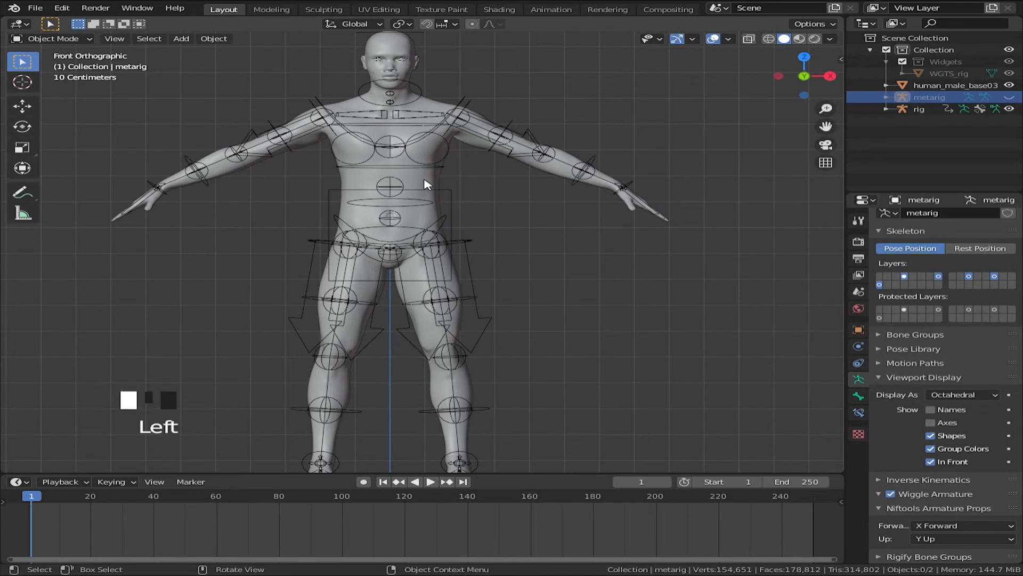
left_click(636, 186, "shift")
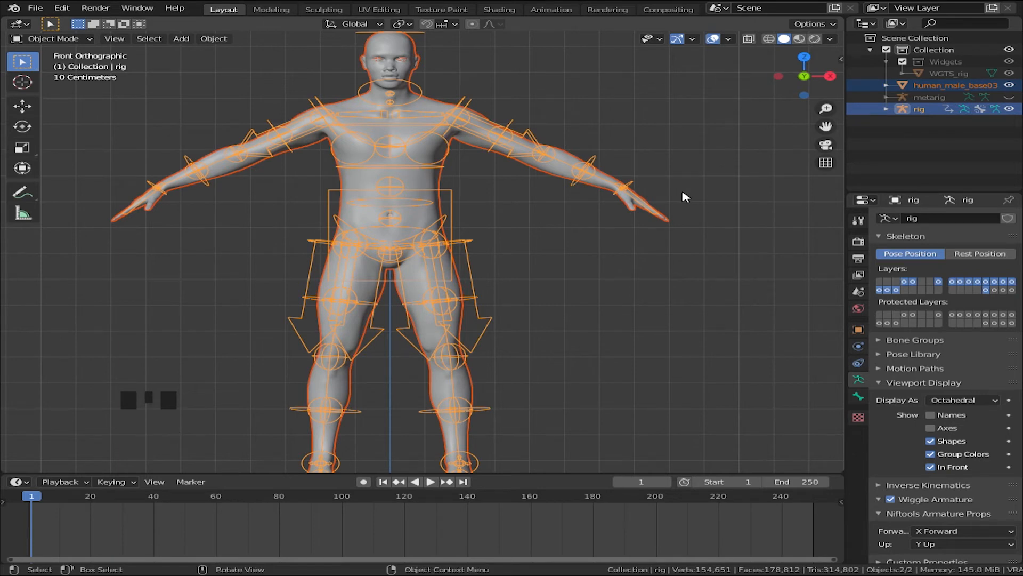
key("ctrl+p")
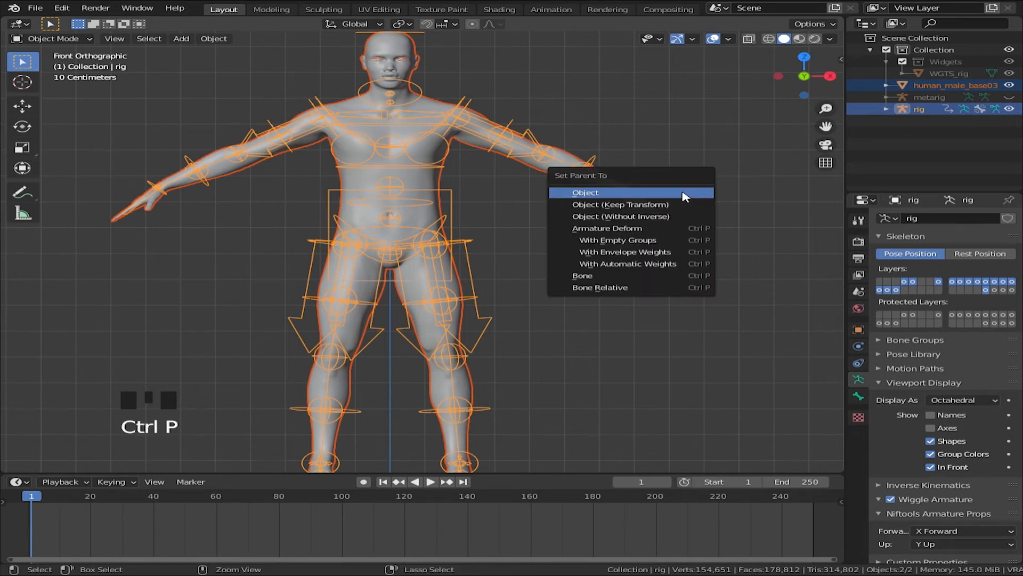
left_click(683, 265)
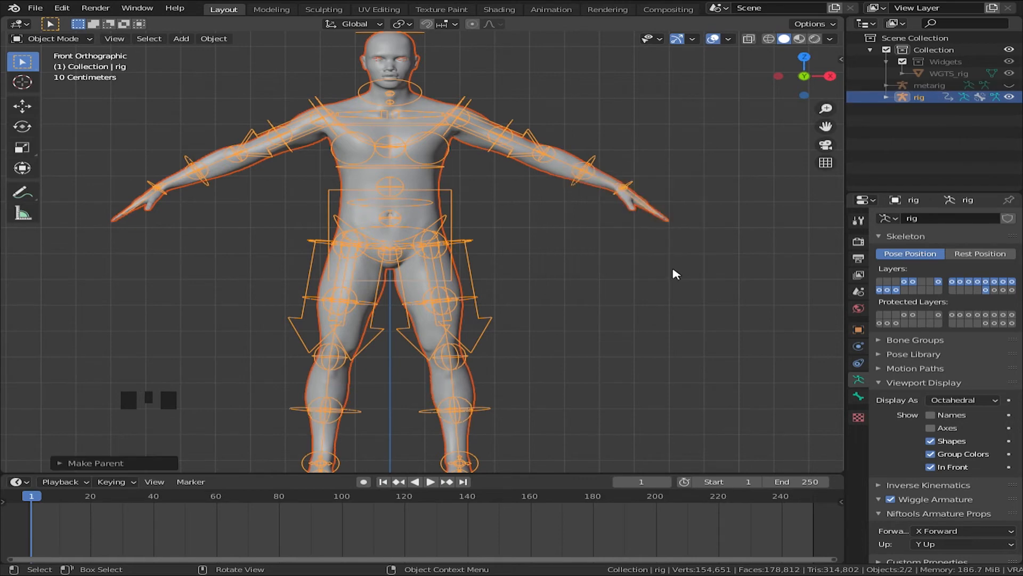
Select only the generated rig and switch it to Pose Mode in front view
scroll(610, 262, "down", 2)
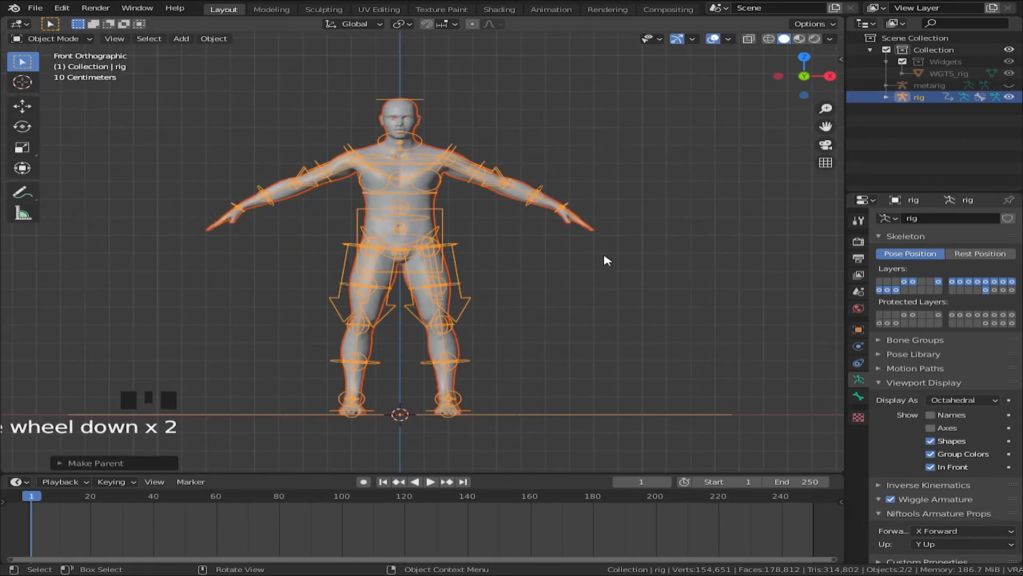
scroll(542, 356, "up", 1)
middle_click_drag(573, 378, 516, 370)
key("KP_1")
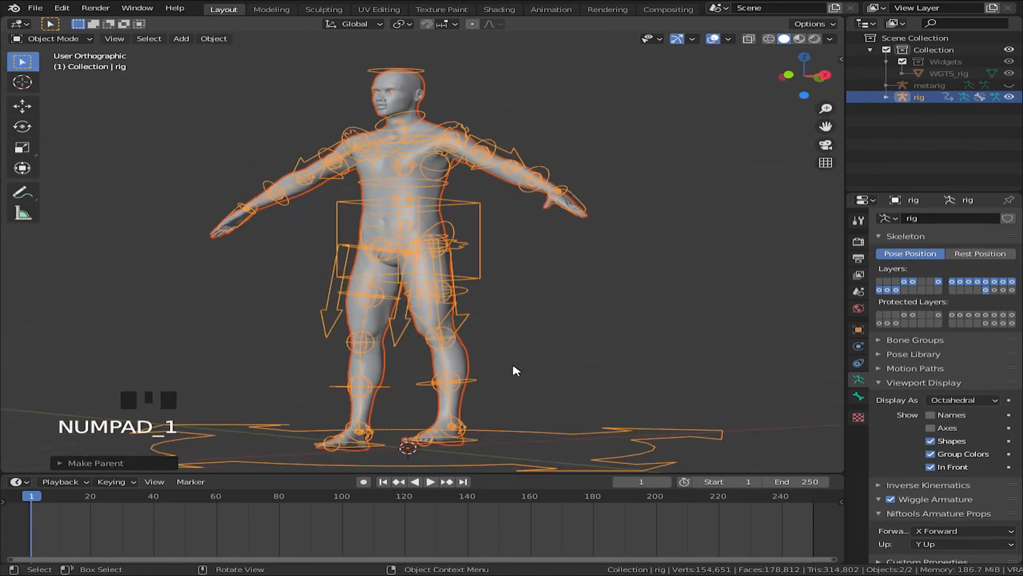
scroll(490, 373, "up", 4)
left_click(492, 264)
scroll(553, 241, "down", 4)
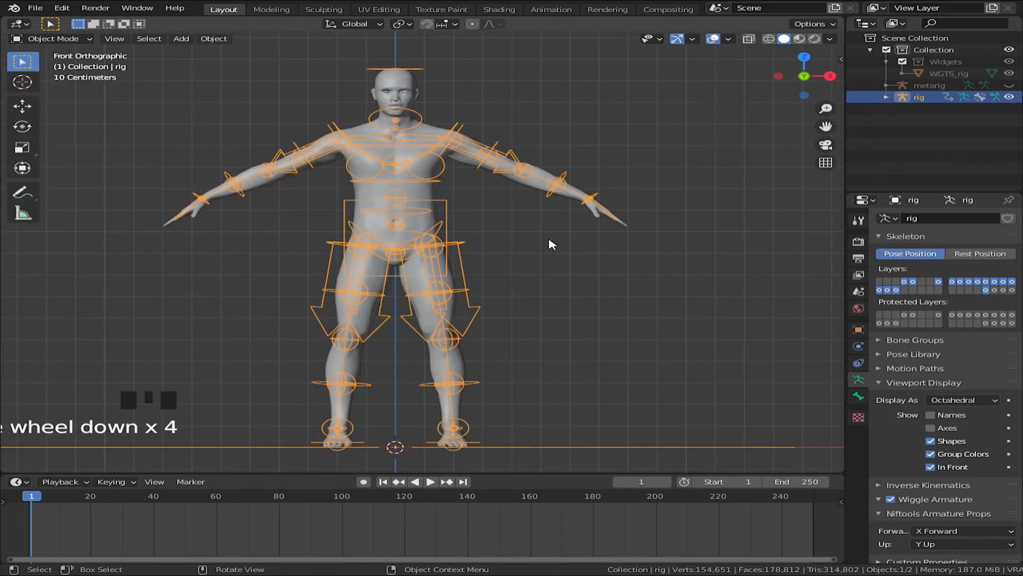
middle_click_drag(440, 192, 470, 205, "shift")
left_click(51, 39)
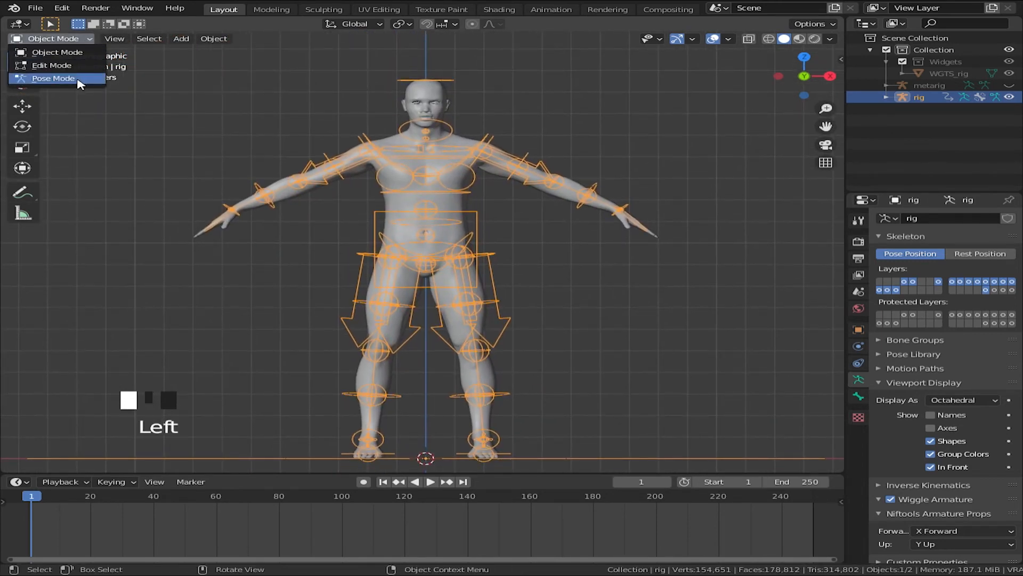
left_click(51, 82)
scroll(587, 287, "up", 3)
middle_click_drag(587, 288, 680, 260, "shift")
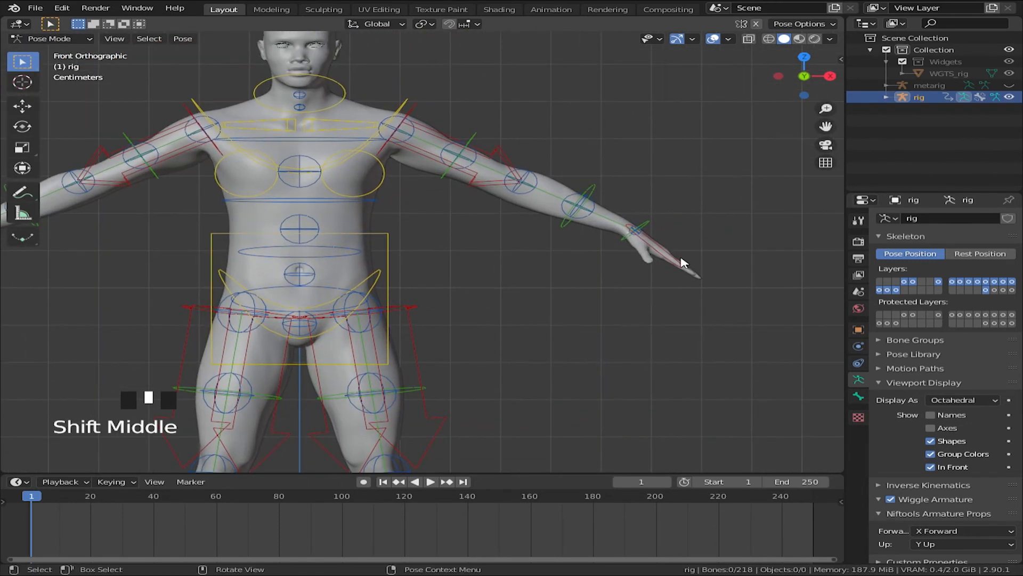
left_click(659, 248)
scroll(666, 285, "down", 3)
key("g")
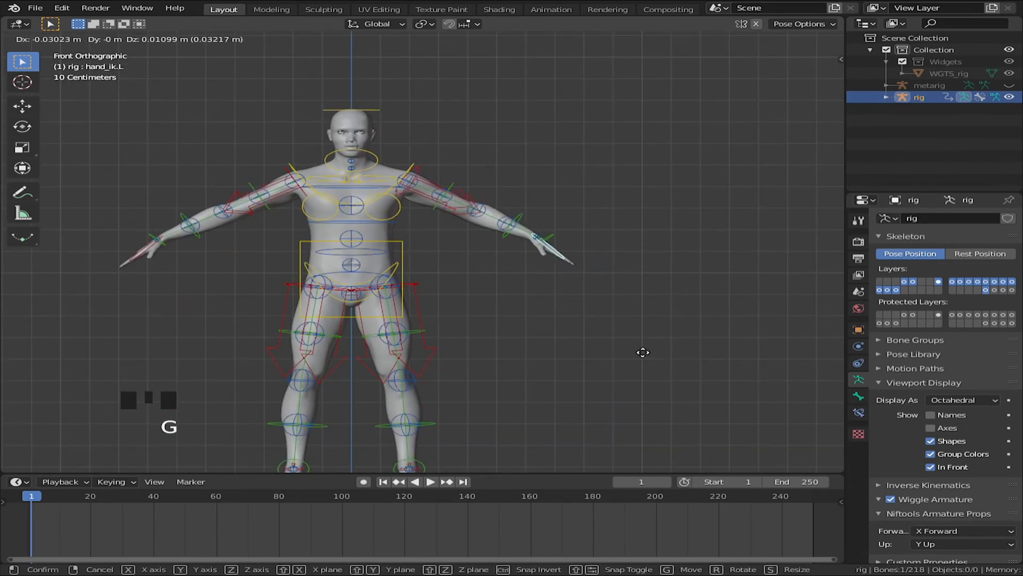
right_click(601, 353)
Move the torso control about 0.11 m down and slightly forward in side view to put the character in a crouch
scroll(527, 314, "down", 2)
middle_click_drag(529, 326, 530, 318, "shift")
scroll(549, 330, "up", 2)
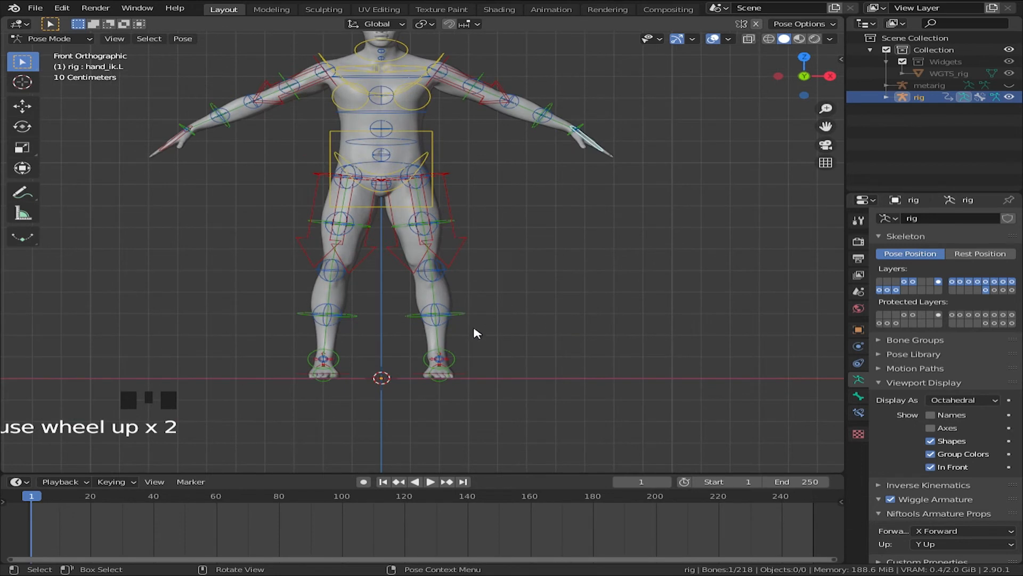
key("KP_3")
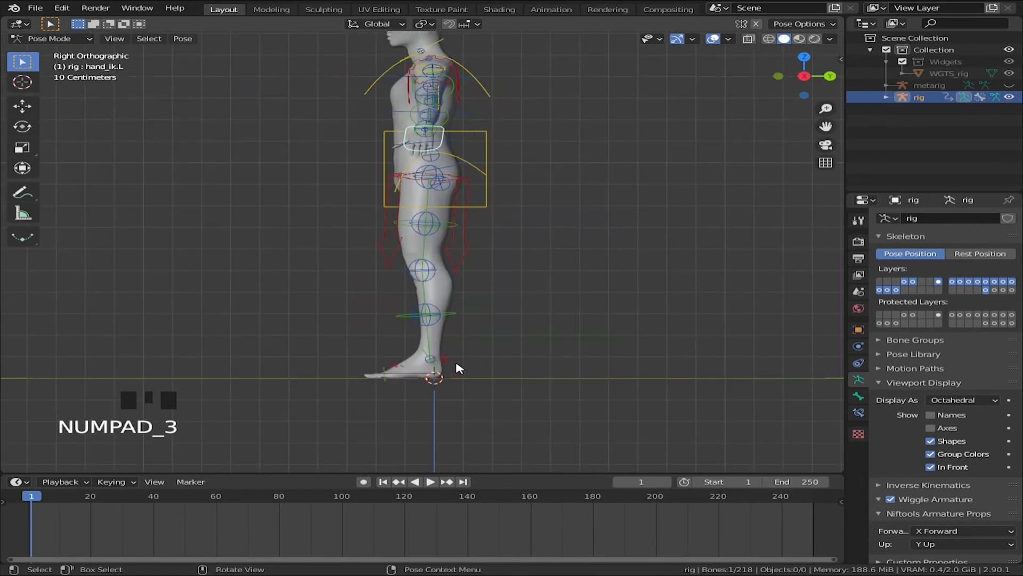
left_click(488, 206)
key("g")
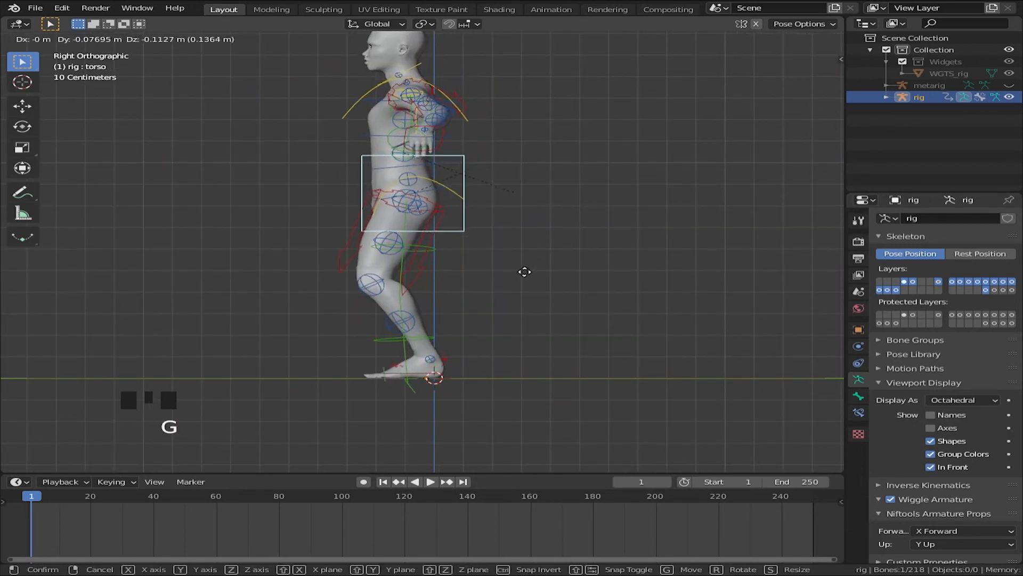
left_click(549, 270)
Move the left foot IK control outward and up in front view, and rotate the foot to follow the extended leg
key("KP_1")
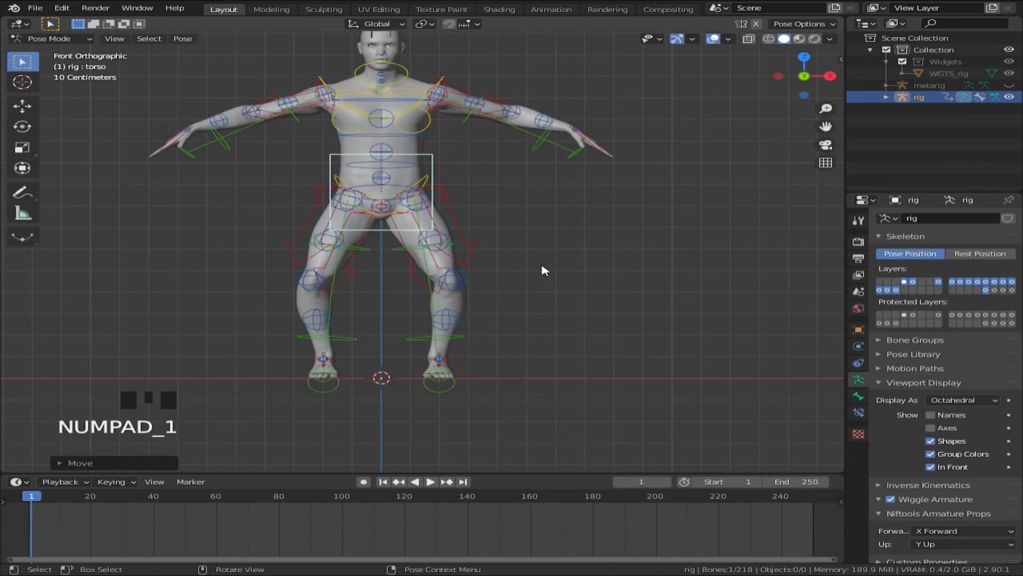
scroll(566, 286, "up", 2)
scroll(551, 282, "down", 2)
middle_click_drag(552, 284, 560, 301, "shift")
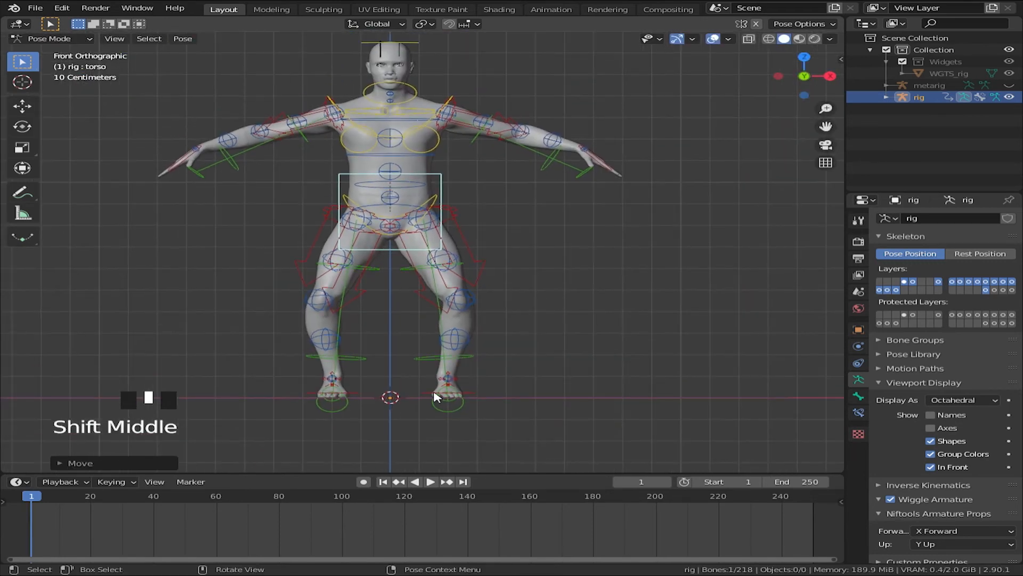
left_click(460, 393)
key("g")
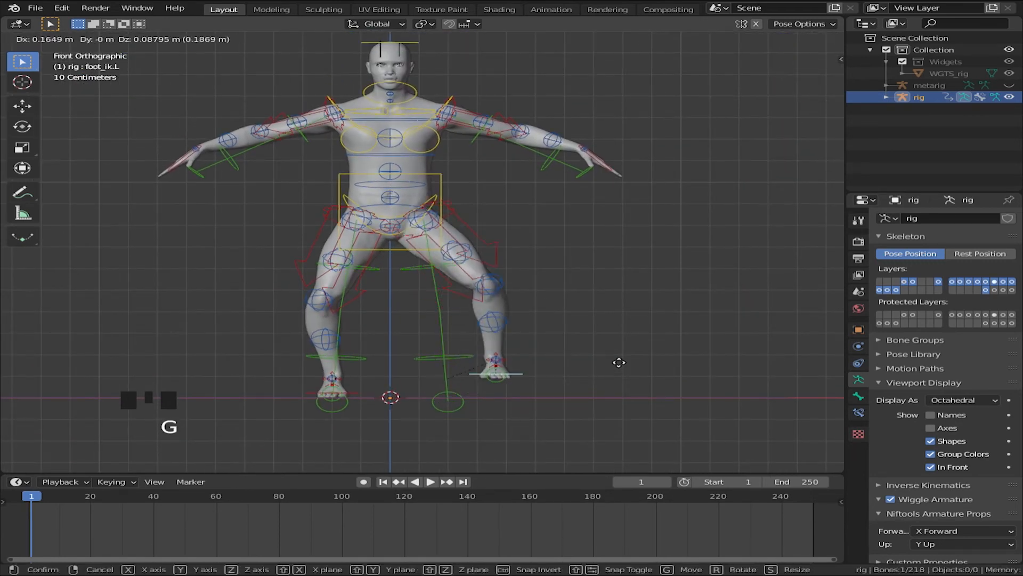
left_click(690, 367)
key("r")
left_click(691, 308)
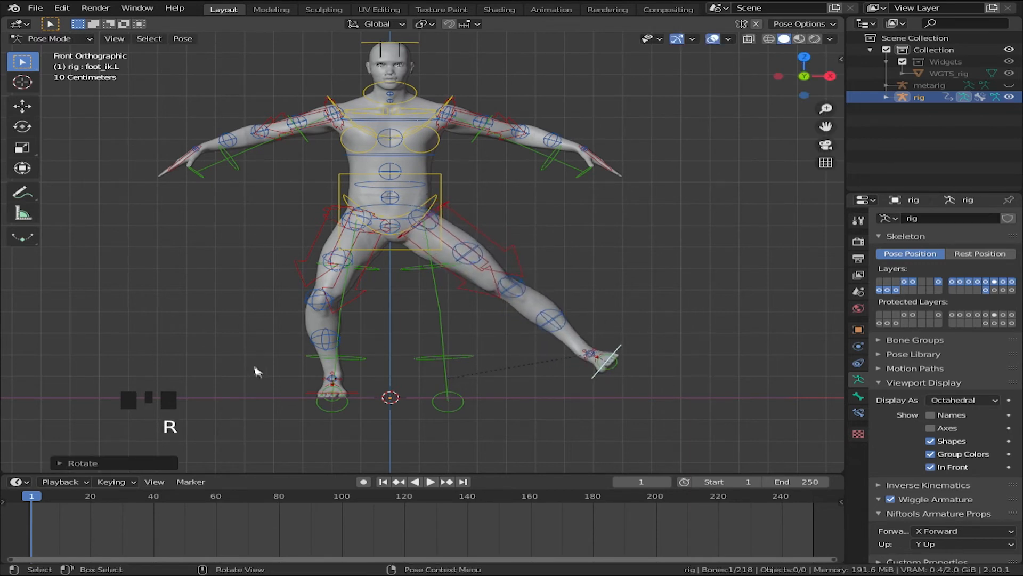
Try rotating the right foot IK control and spreading that leg outward in front view
left_click(346, 394)
key("r")
left_click(369, 424)
key("g")
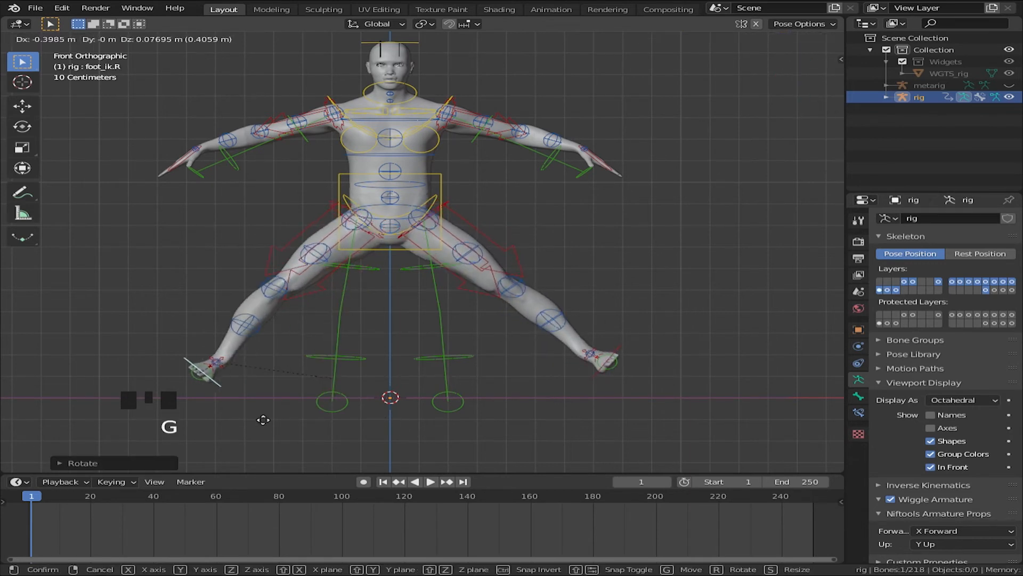
right_click(439, 410)
key("r")
left_click(476, 329)
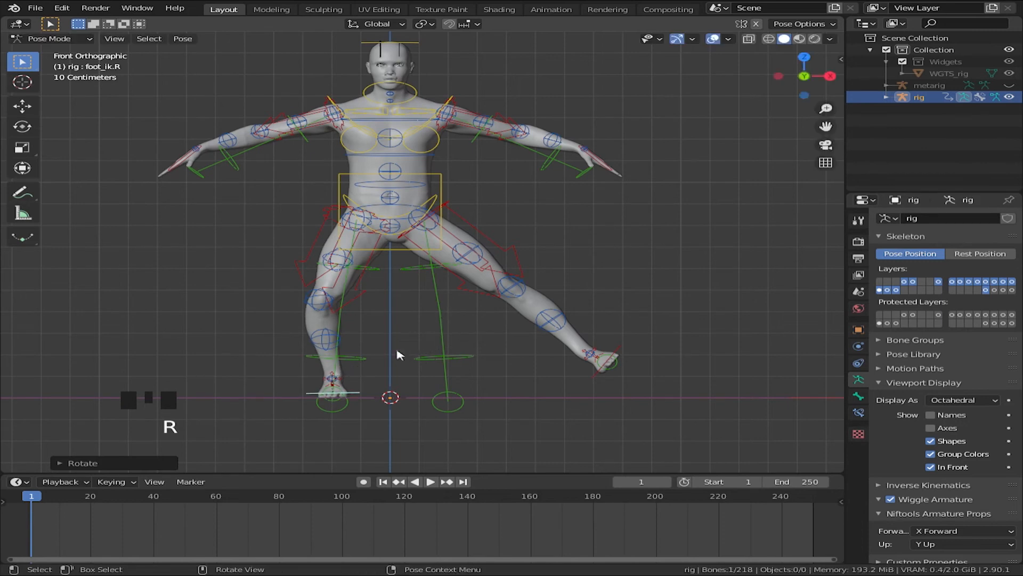
Nudge the right foot IK control slightly inward and lower the torso control further for a deeper crouch
key("g")
right_click(422, 339)
left_click(399, 251)
left_click(399, 251)
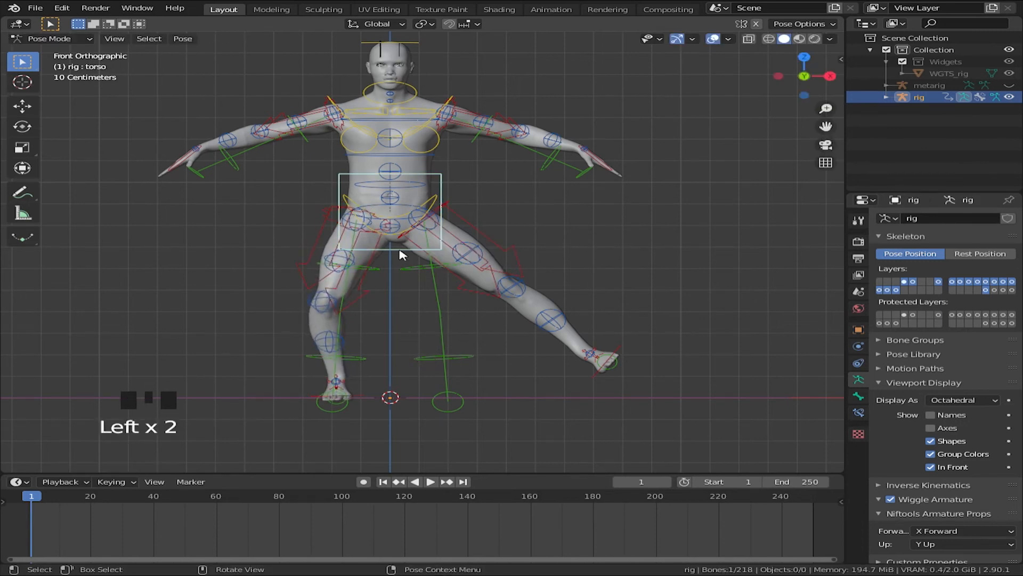
key("g")
left_click(406, 301)
Lower the left hand IK control toward the hip and rotate the hand downward in front view
left_click(615, 175)
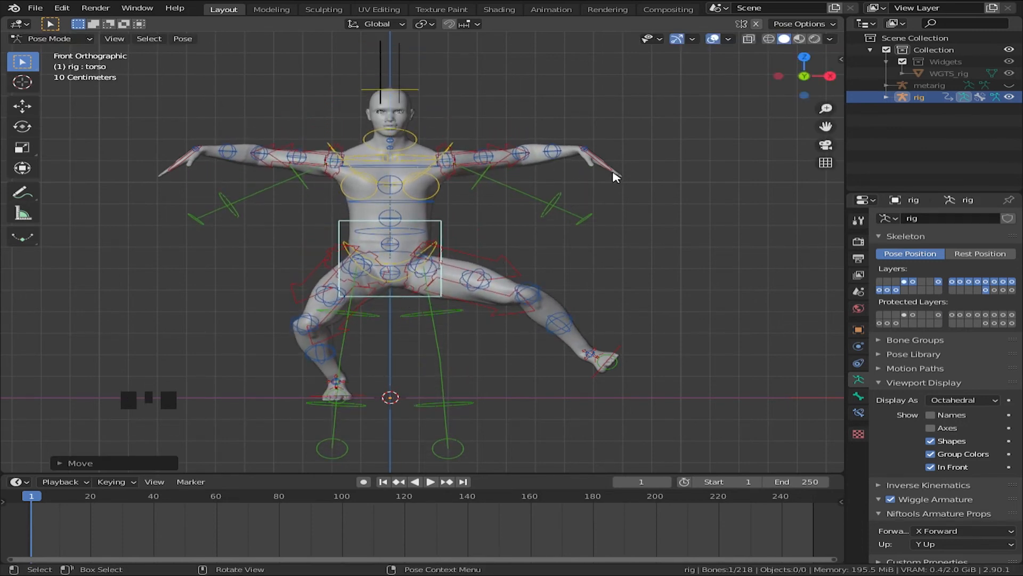
key("g")
left_click(560, 328)
key("KP_3")
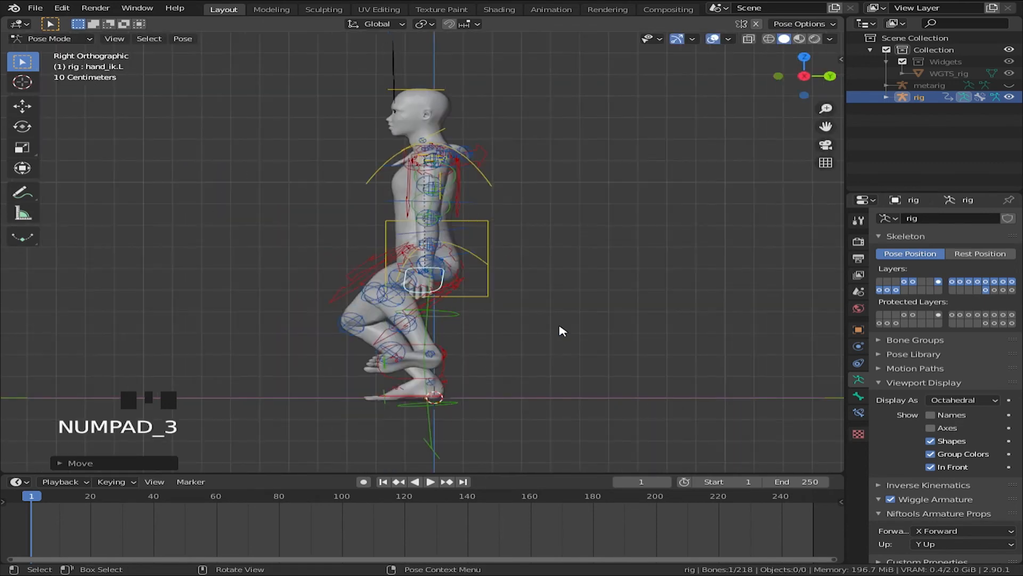
key("KP_1")
key("r")
left_click(543, 370)
Bring the left hand IK control forward and up in side view, and rotate the hand to point ahead
key("KP_3")
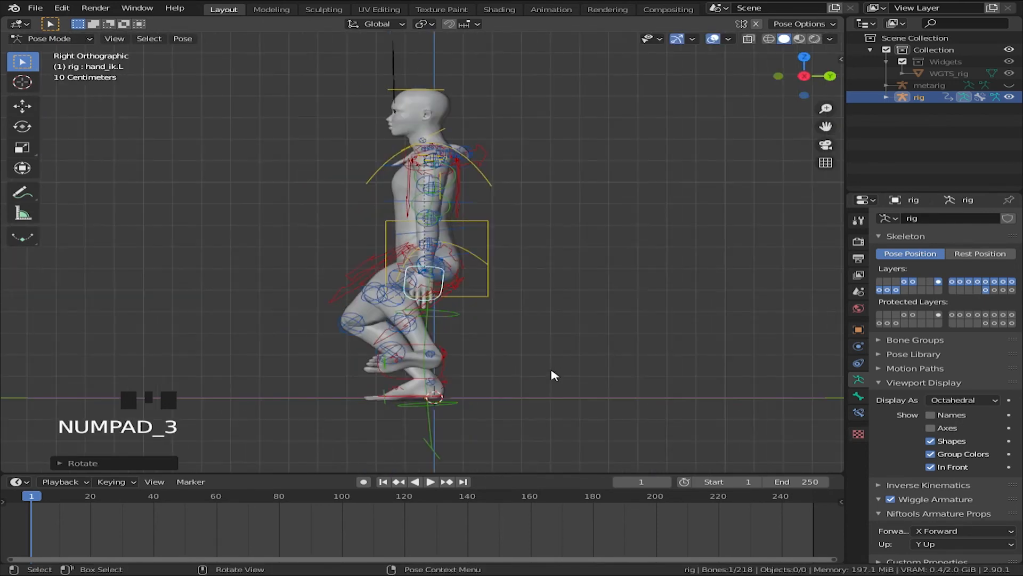
key("g")
left_click(567, 224)
key("r")
left_click(431, 360)
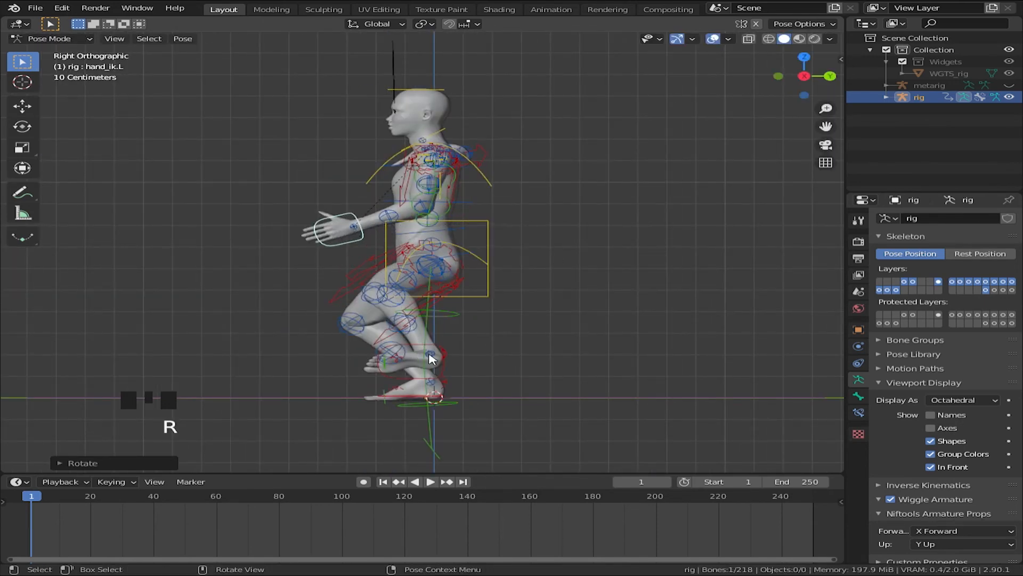
Fine-tune the left hand's rotation and pull its IK control slightly back toward the body in side view
key("KP_1")
key("KP_3")
key("r")
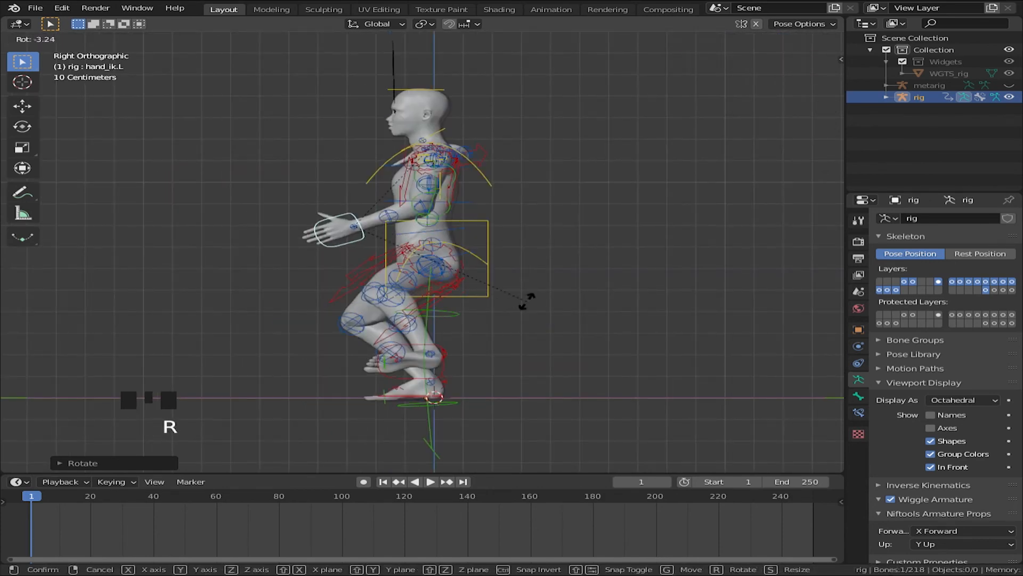
left_click(525, 296)
key("g")
left_click(457, 289)
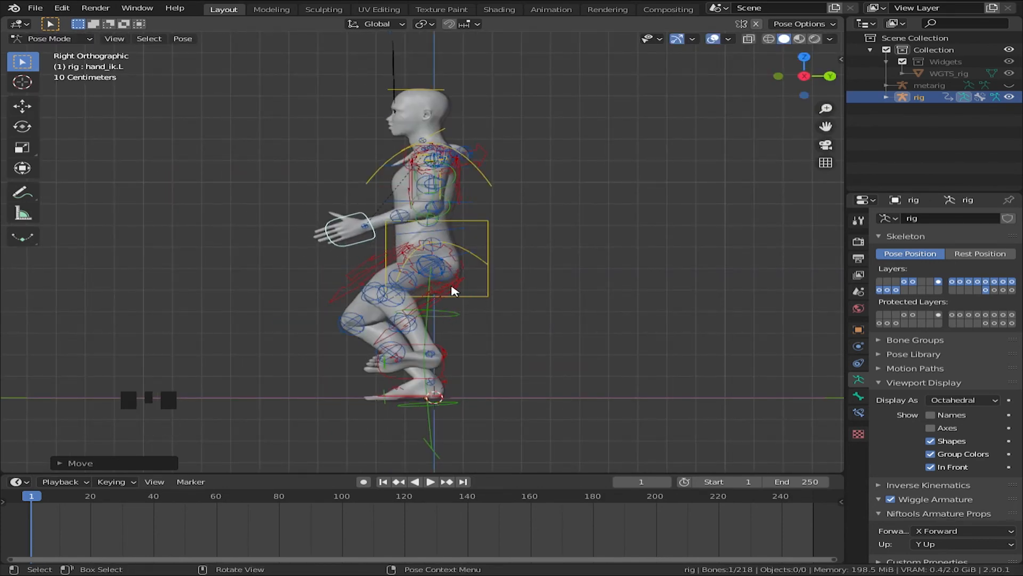
Lower the right hand IK control beside the hip in front view
key("KP_1")
scroll(420, 264, "down", 2)
left_click(267, 205)
key("g")
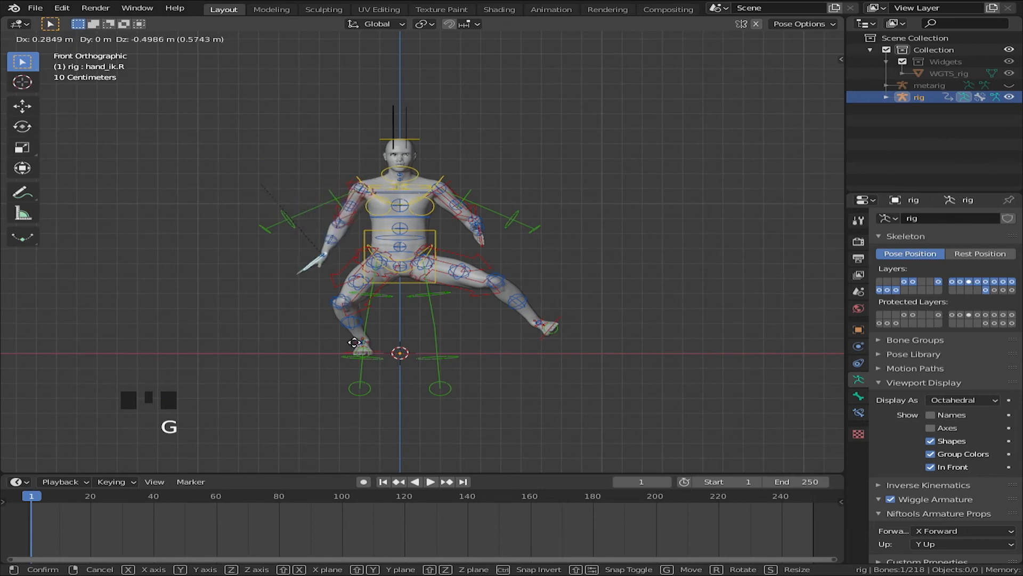
left_click(356, 326)
Move the right hand IK control forward and up in left side view, and rotate the hand in side and top views
key("ctrl+KP_3")
scroll(356, 325, "up", 2)
key("g")
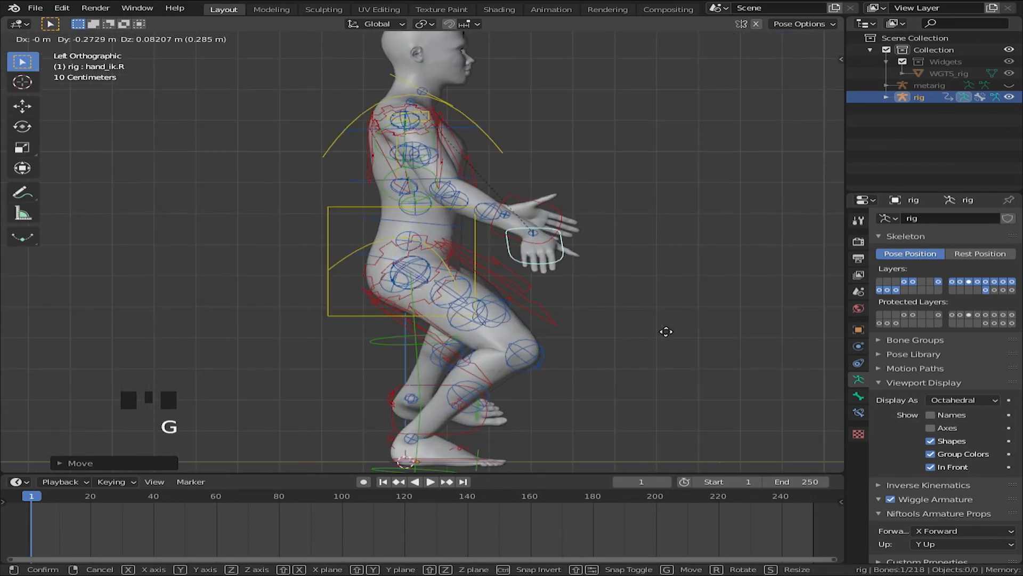
key("r")
left_click(638, 181)
key("KP_7")
key("r")
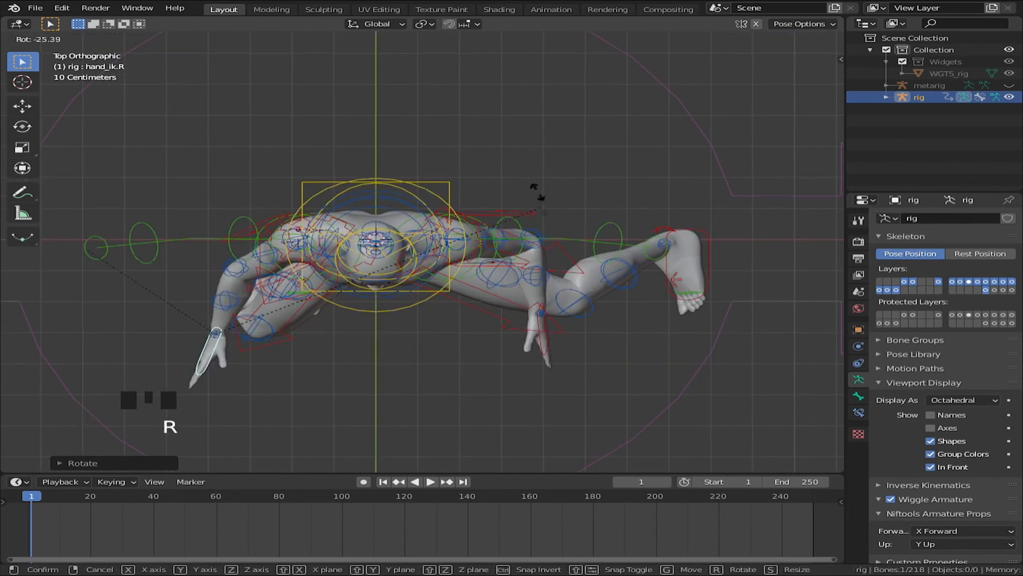
left_click(526, 147)
Tilt the torso control toward the character's right side in front view and shift it upward over the bent leg
key("KP_1")
scroll(597, 338, "down", 3)
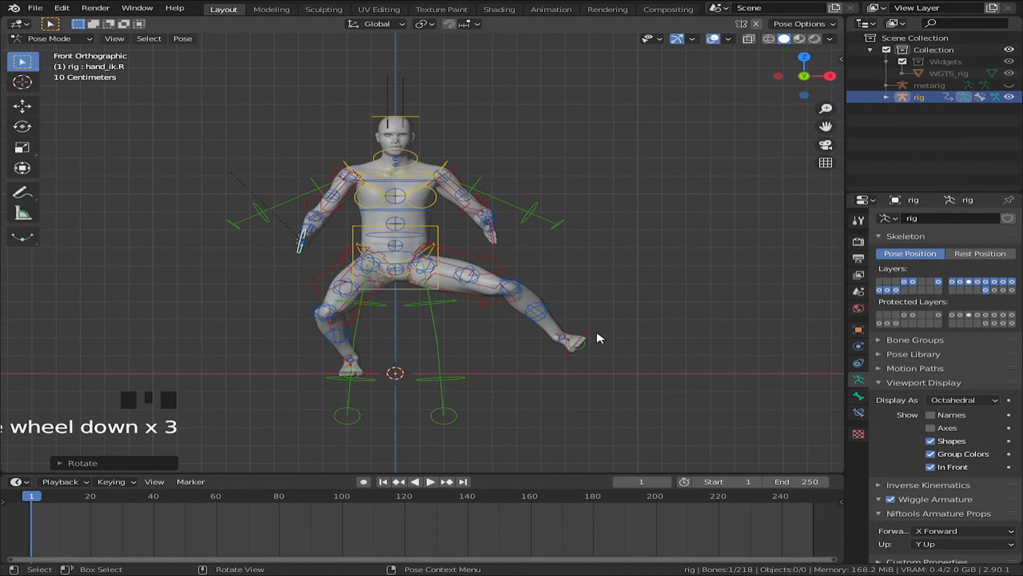
left_click(419, 254)
key("r")
key("g")
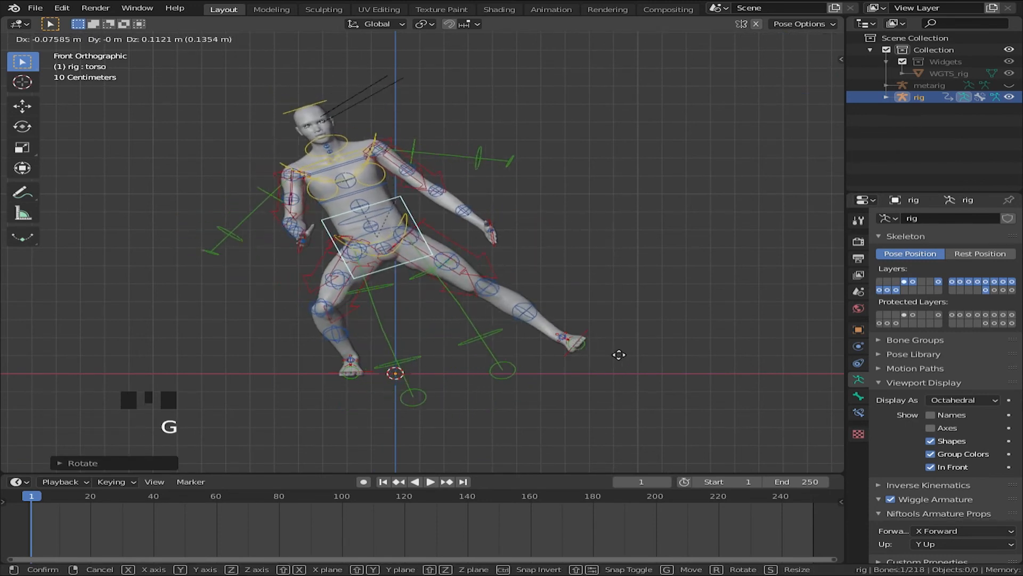
left_click(629, 359)
Rotate the left foot IK control in front view and reposition it slightly higher at the end of the extended leg
left_click(589, 335)
key("g")
left_click(652, 346)
key("r")
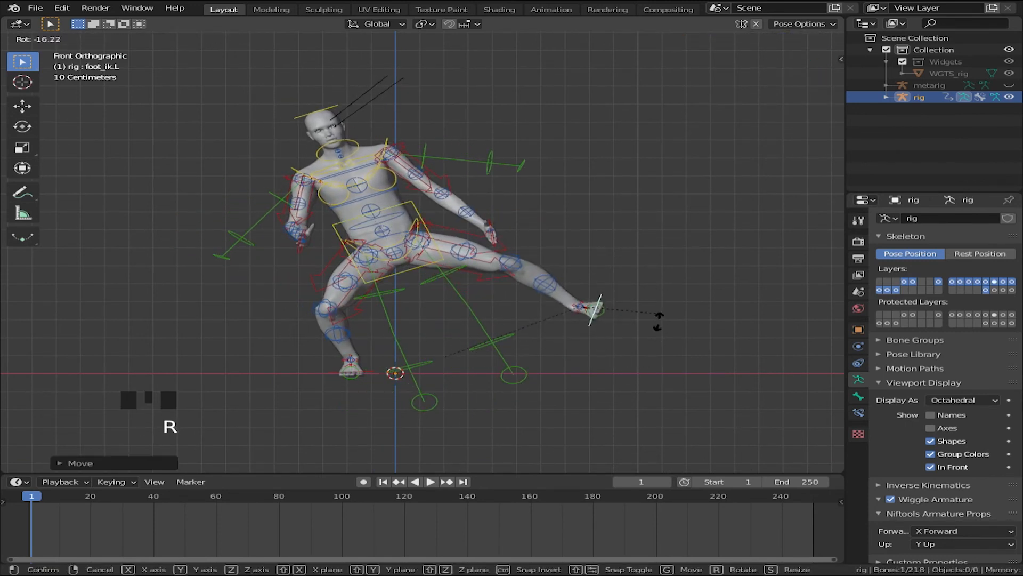
key("g")
left_click(646, 357)
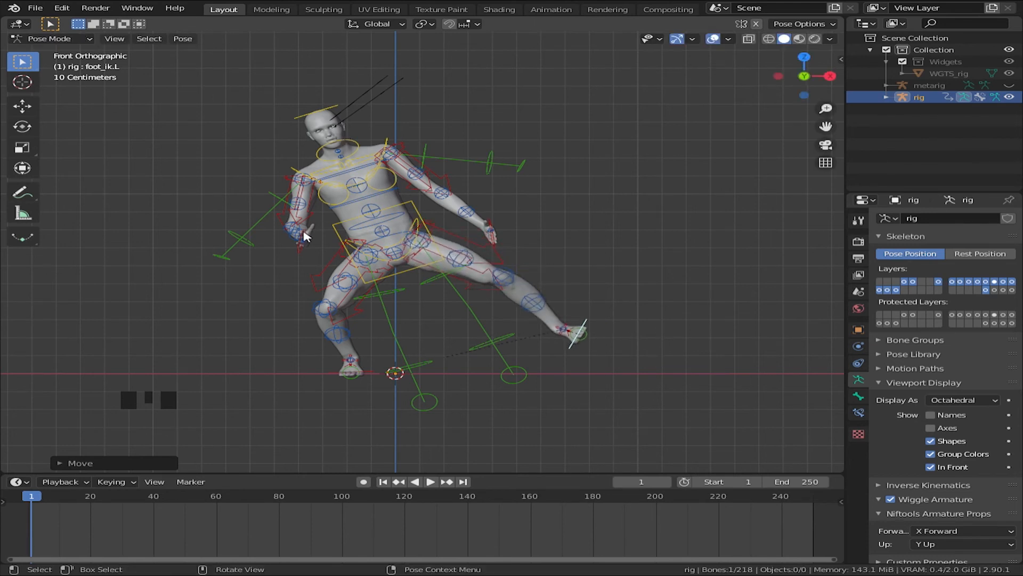
Raise the left hand IK control in front view, and rotate and reposition it outward in top view
left_click(476, 229)
key("g")
left_click(559, 243)
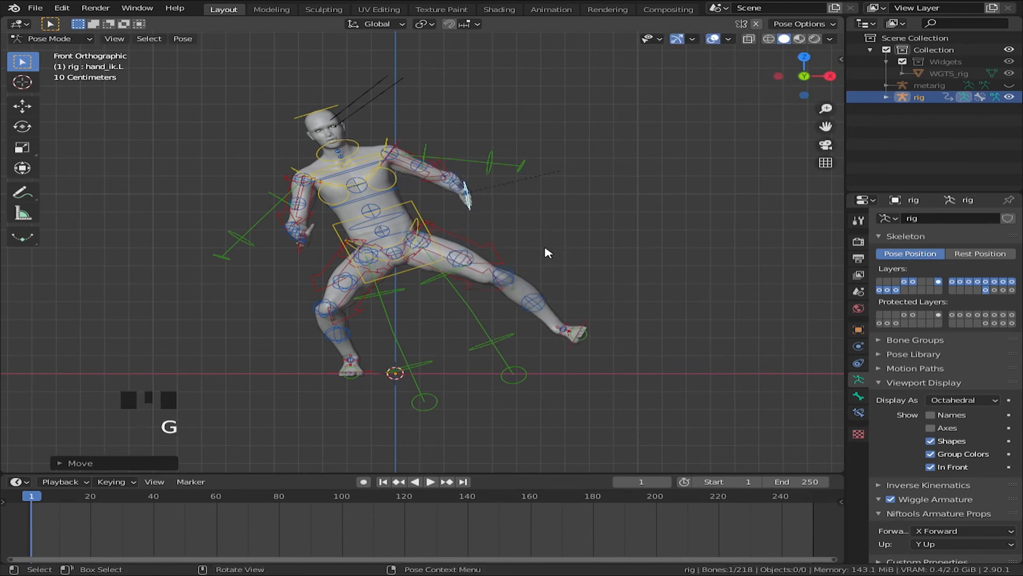
key("KP_7")
key("r")
key("g")
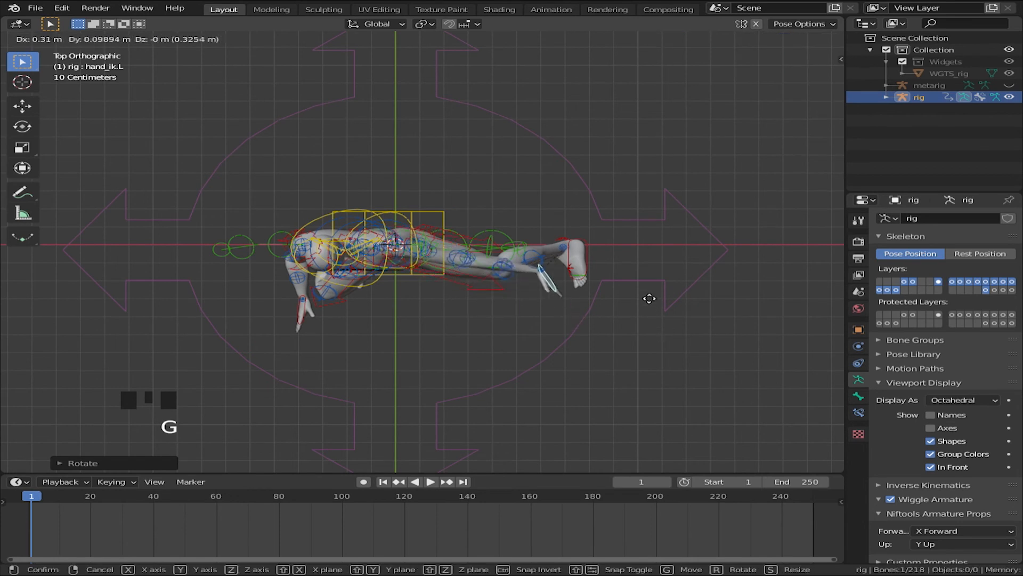
left_click(593, 272)
Rotate the right hand IK control in top view and shift it closer to the body in front of the hip
key("KP_1")
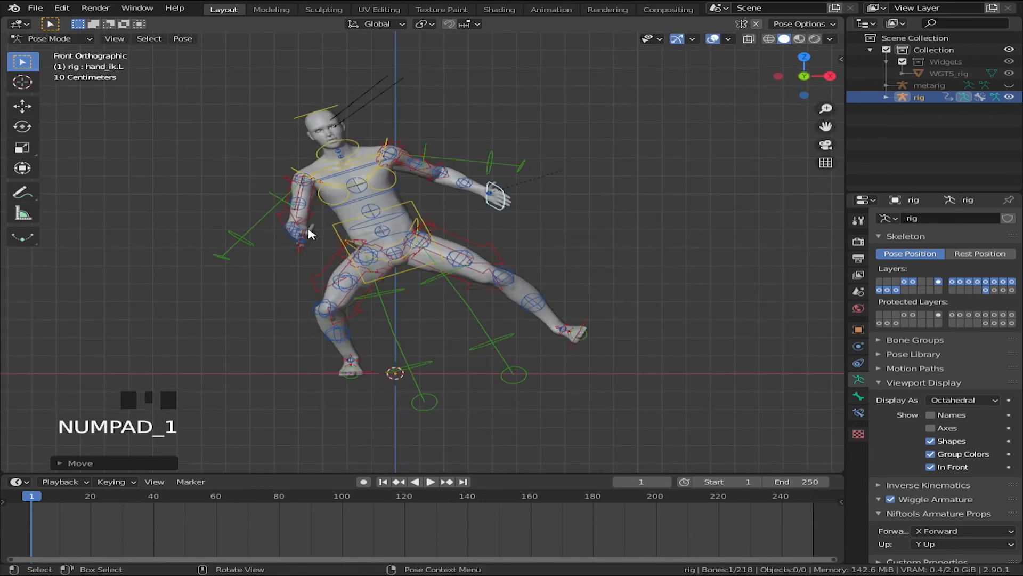
key("KP_7")
key("r")
left_click(431, 330)
key("g")
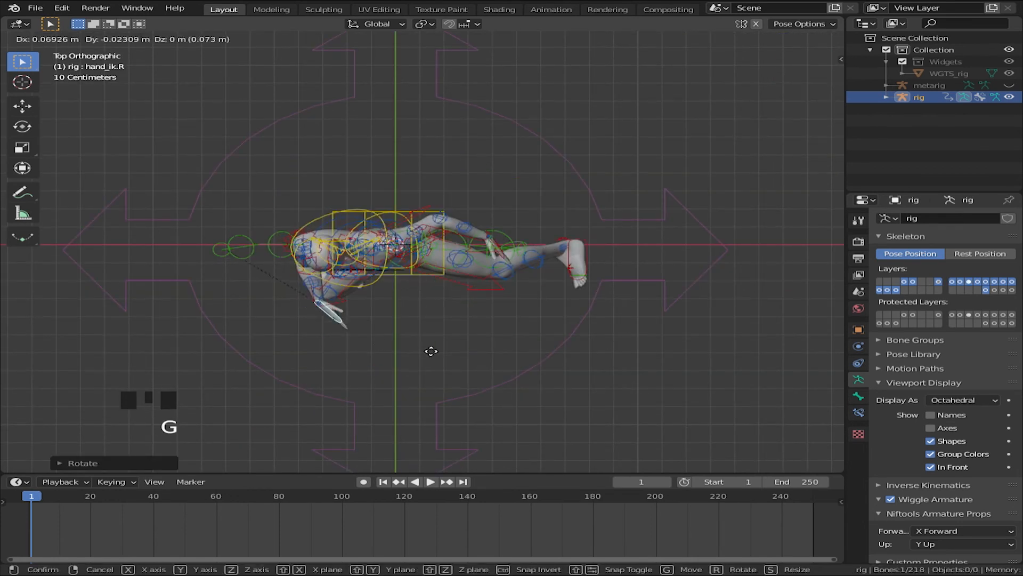
left_click(375, 339)
key("r")
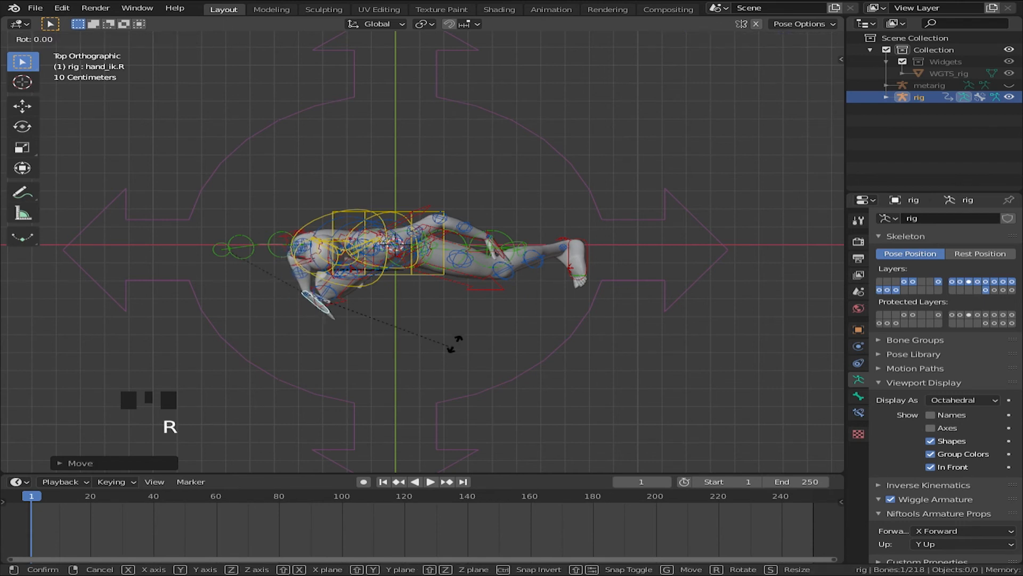
Rotate the right upper arm IK control in top view to swing the elbow outward
left_click(302, 274)
key("r")
left_click(493, 194)
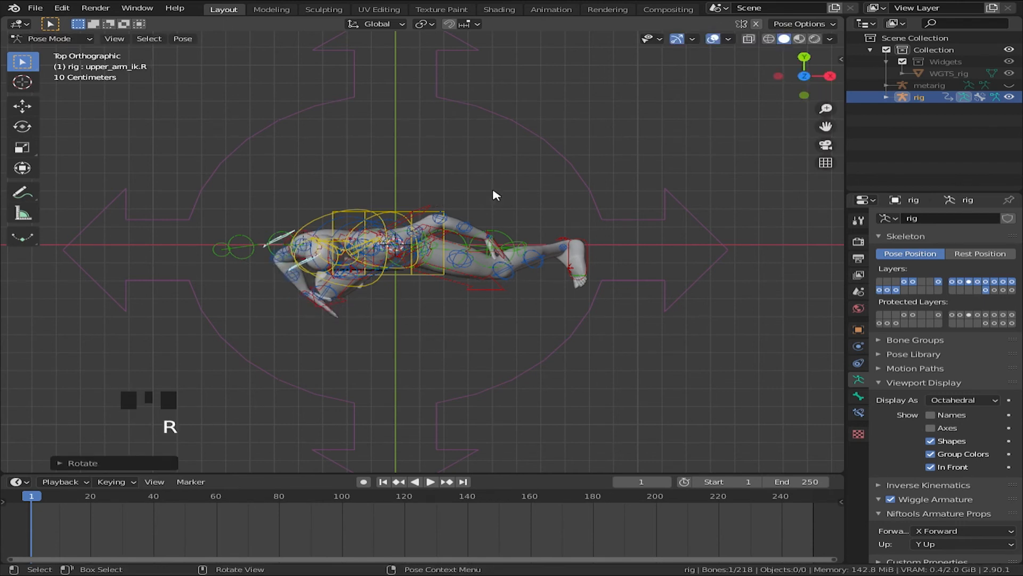
Rotate the neck control slightly in front view
key("KP_1")
left_click(343, 150)
key("r")
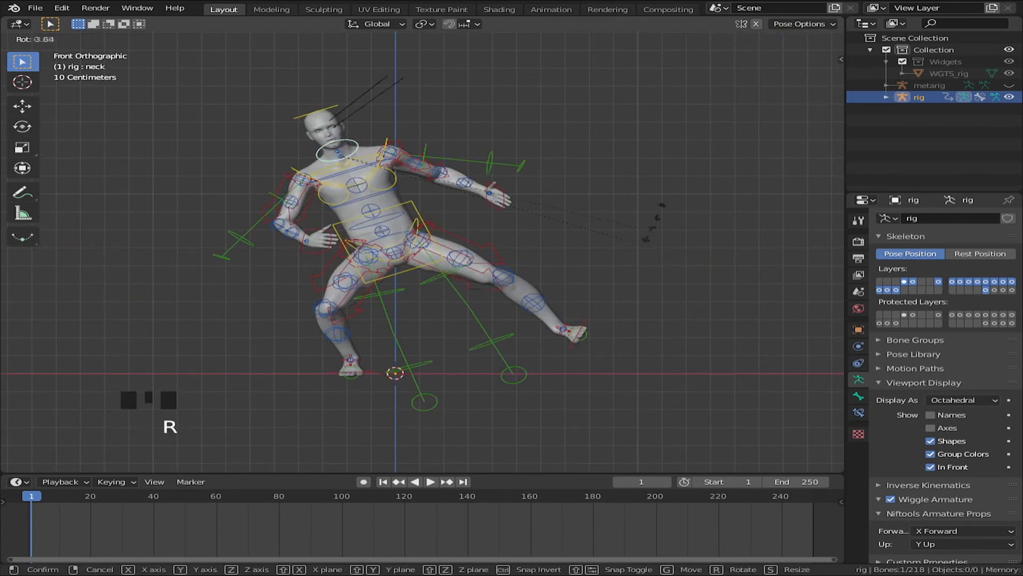
key("KP_7")
left_click(613, 254)
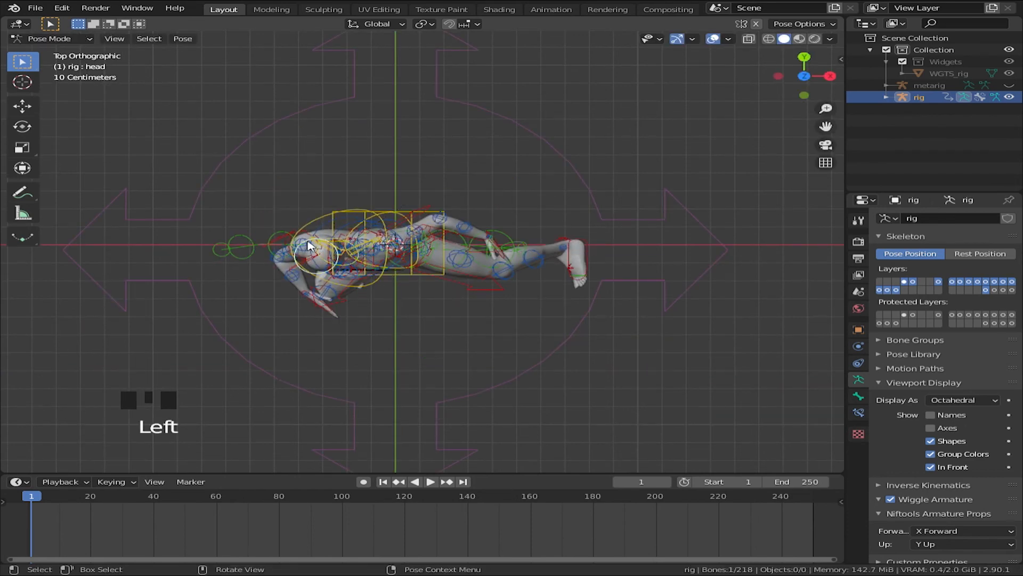
Turn the head control toward the extended left leg in top view and tilt it in front and perspective views
key("r")
key("KP_1")
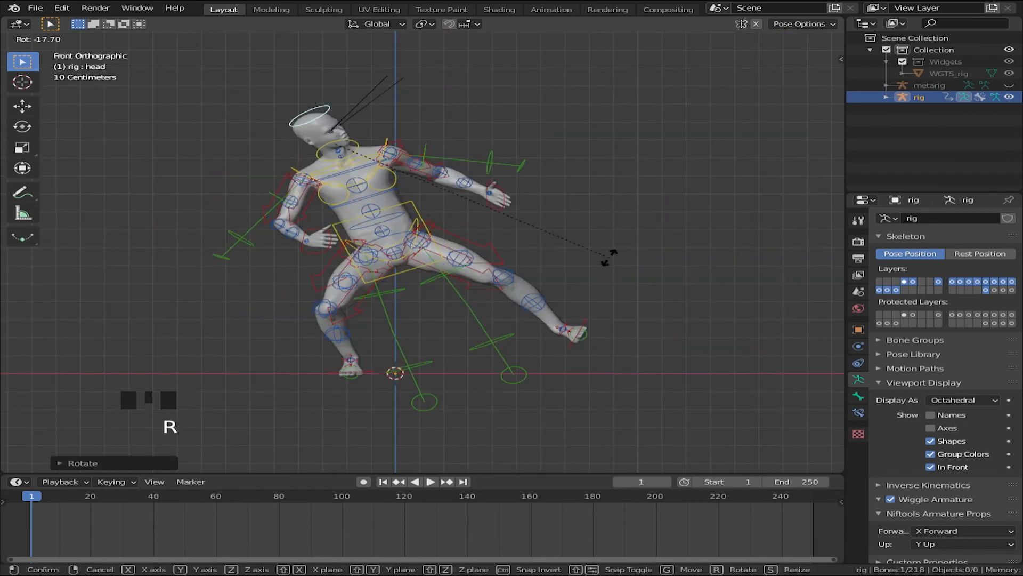
left_click(611, 261)
middle_click_drag(634, 333, 676, 362)
key("r")
left_click(651, 339)
Return the rig to Pose Mode and widen the 3D viewport by narrowing the outliner and properties area
key("KP_1")
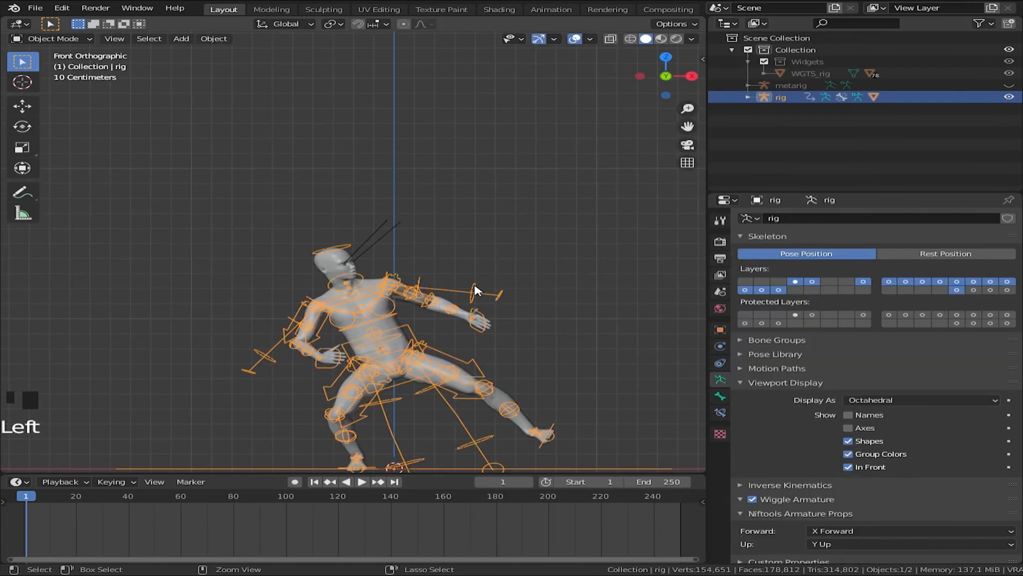
left_click(477, 290)
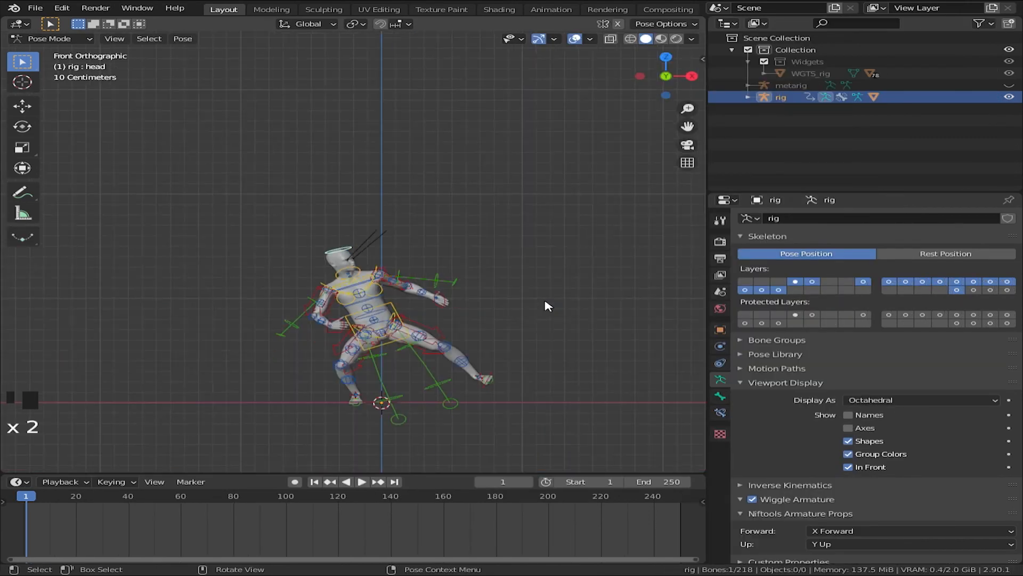
left_click_drag(713, 330, 907, 330)
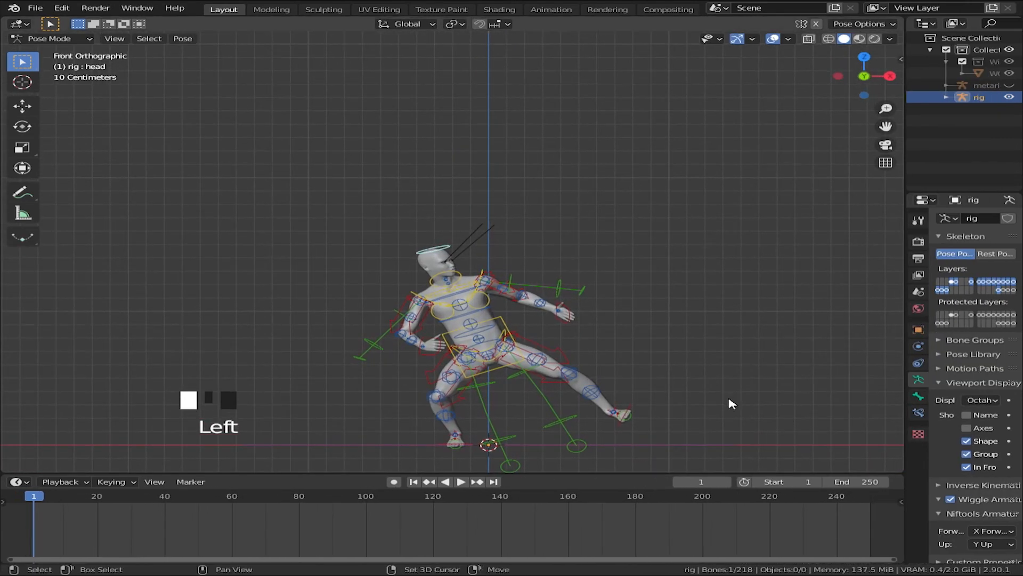
Hide the viewport overlays to examine the posed body without its controls, and show them again
middle_click_drag(729, 407, 672, 352, "shift")
left_click(774, 39)
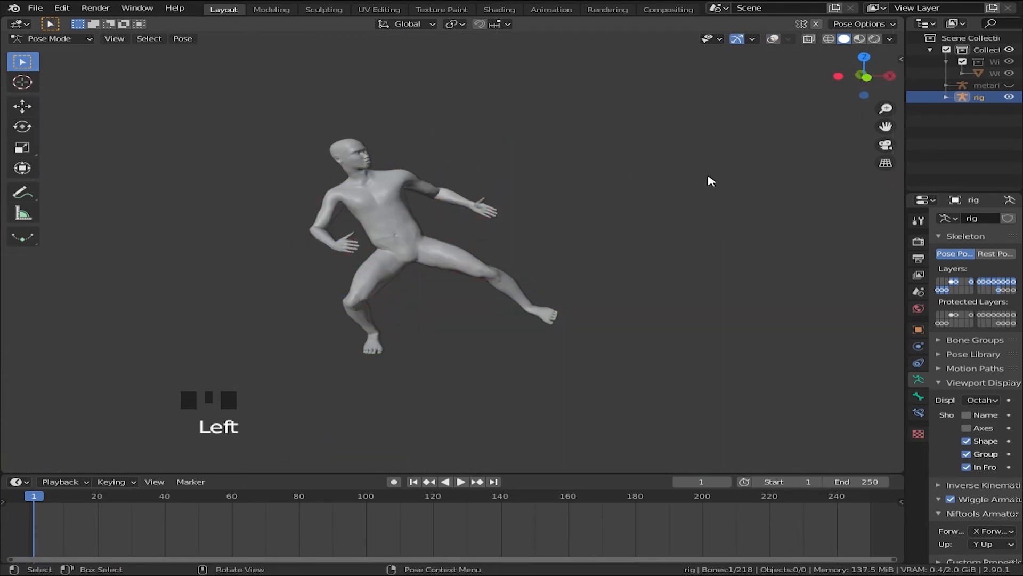
middle_click_drag(708, 178, 653, 259)
left_click(773, 39)
middle_click_drag(746, 314, 717, 303)
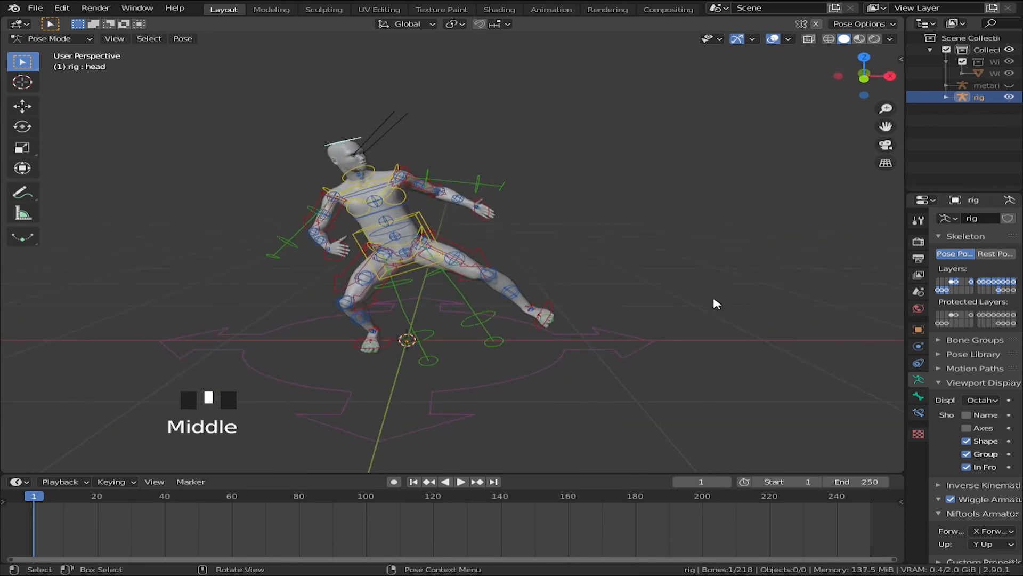
Switch the rig to Object Mode and examine the posed body's deformation up close and from several angles
key("ctrl+Tab")
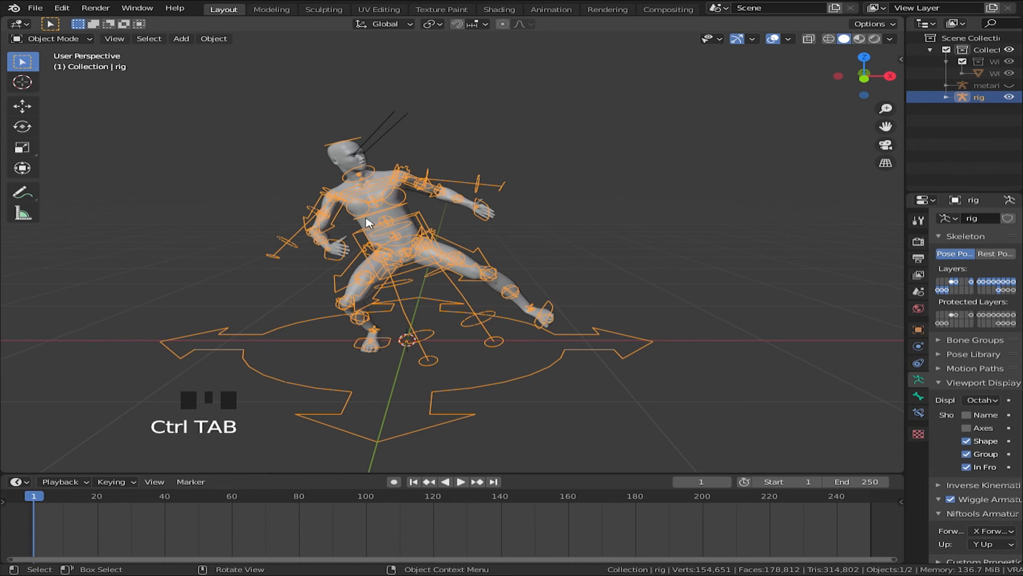
middle_click_drag(366, 223, 431, 314, "shift")
scroll(492, 304, "up", 3)
scroll(515, 264, "up", 3)
middle_click_drag(515, 263, 674, 315)
scroll(517, 329, "up", 3)
scroll(730, 319, "down", 3)
middle_click_drag(728, 367, 626, 297, "shift")
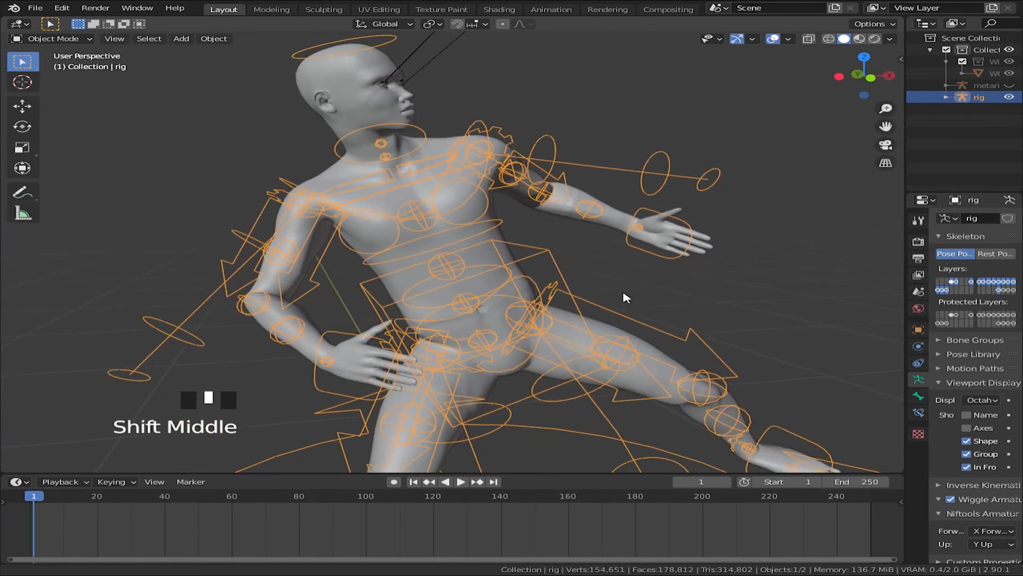
scroll(669, 337, "down", 3)
middle_click_drag(669, 338, 641, 339)
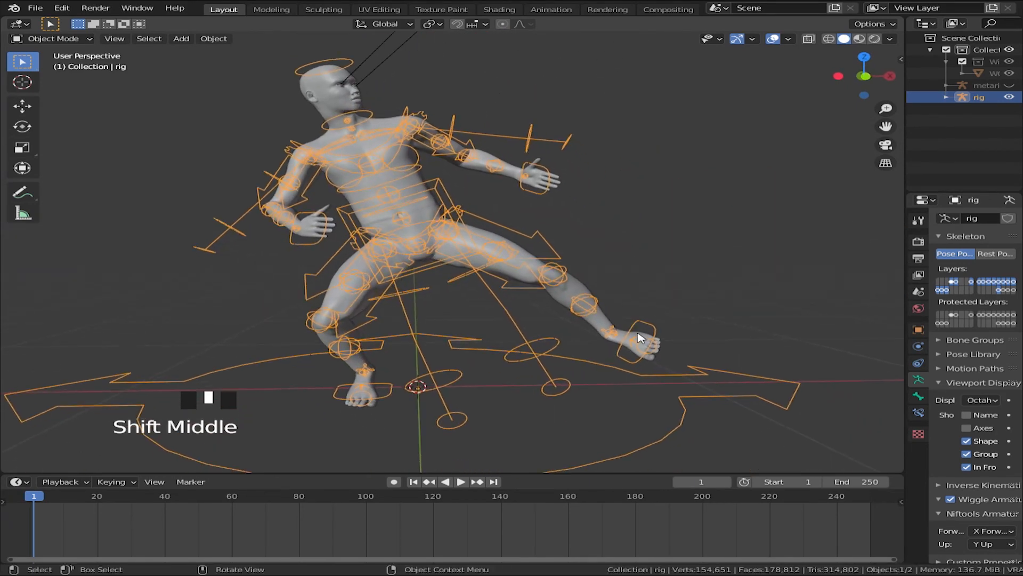
scroll(641, 338, "down", 3)
middle_click_drag(525, 360, 635, 370)
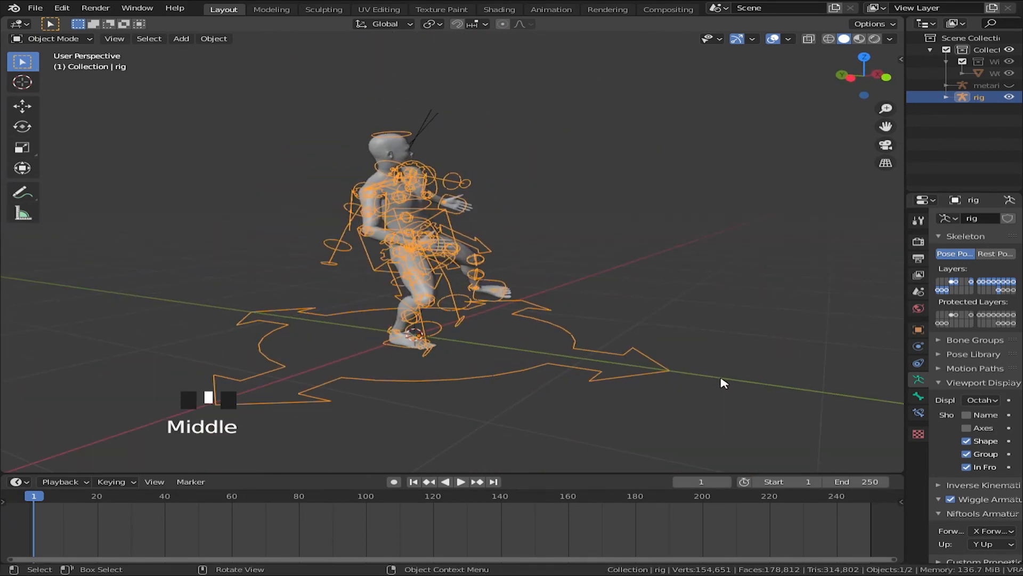